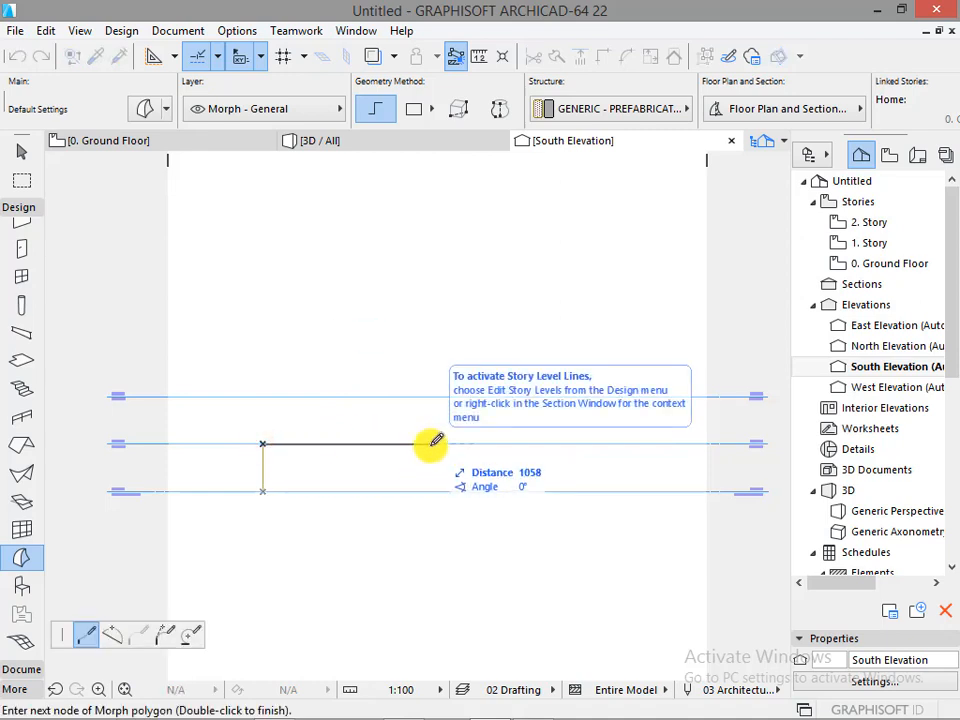
Draw the morph outline's horizontal top edge 1600 long, end it with a vertical edge at ground level, and select it.
click(389, 442)
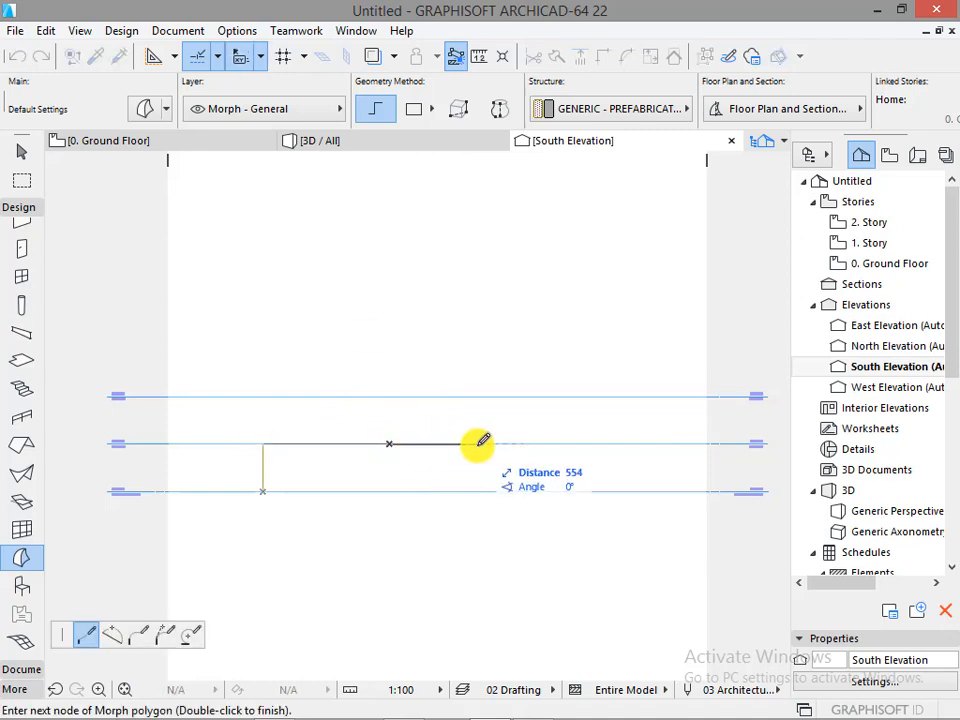
key(BackSpace)
text(16)
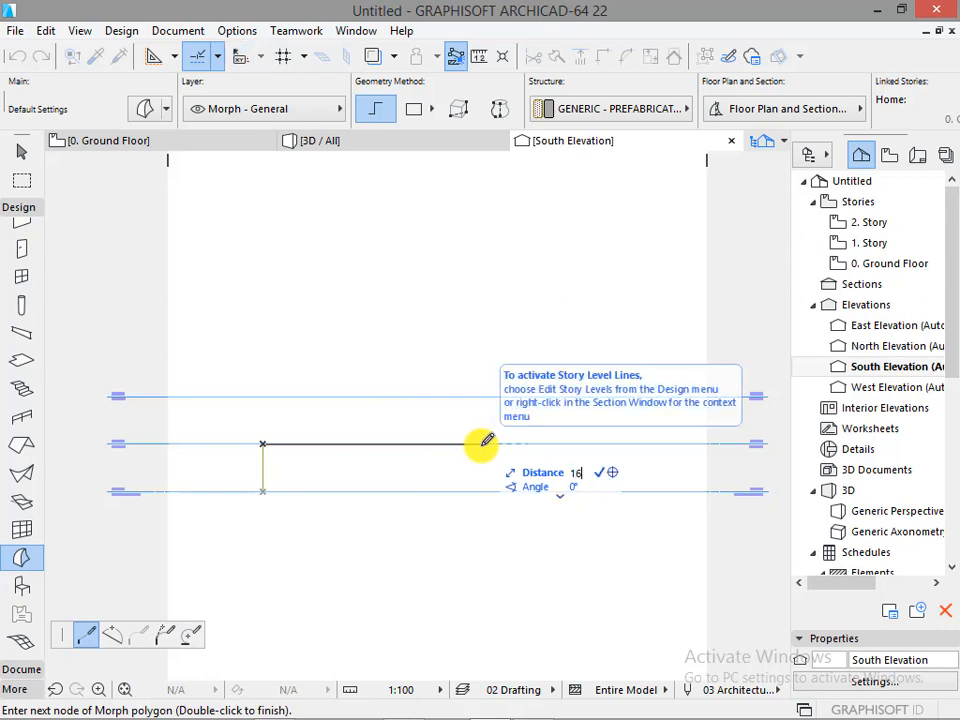
text(00)
key(Return)
double_click(517, 489)
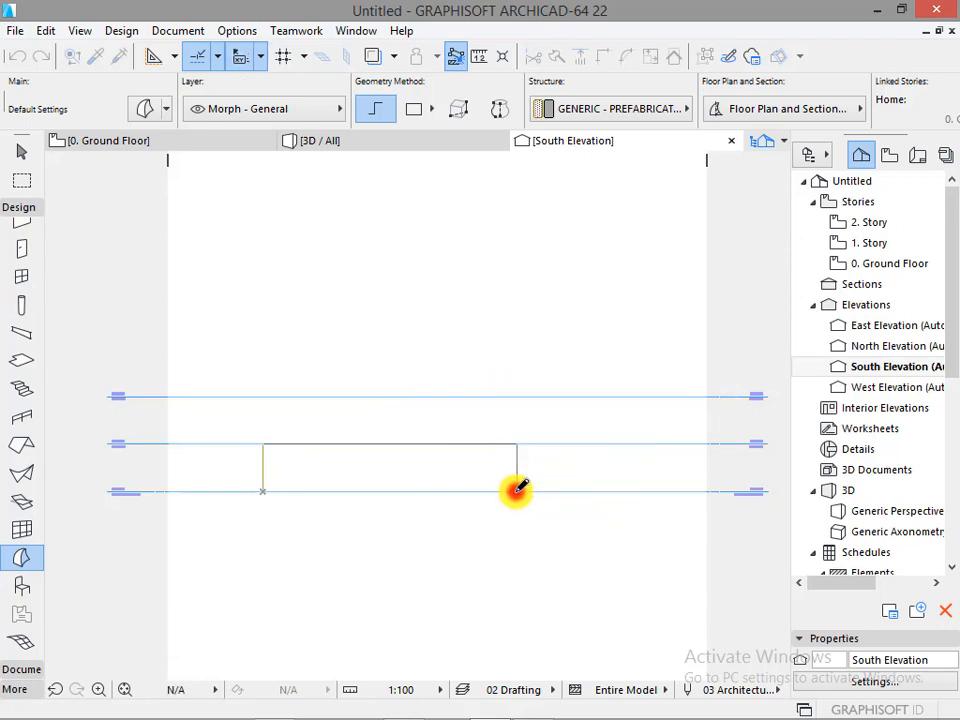
click(446, 443)
click(389, 443)
click(85, 634)
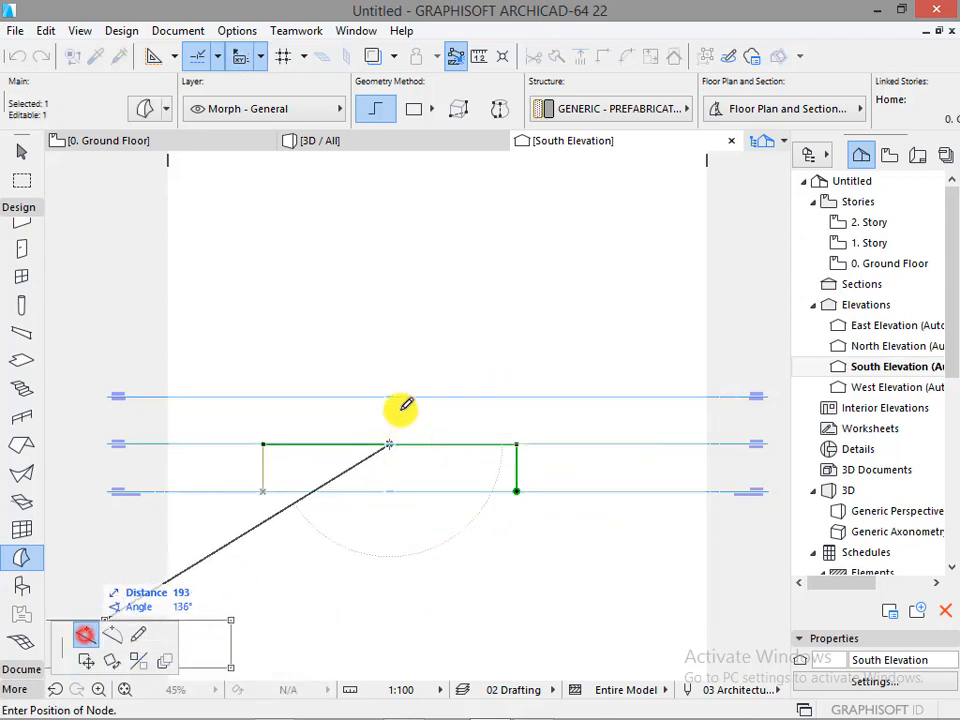
key(Escape)
click(514, 457)
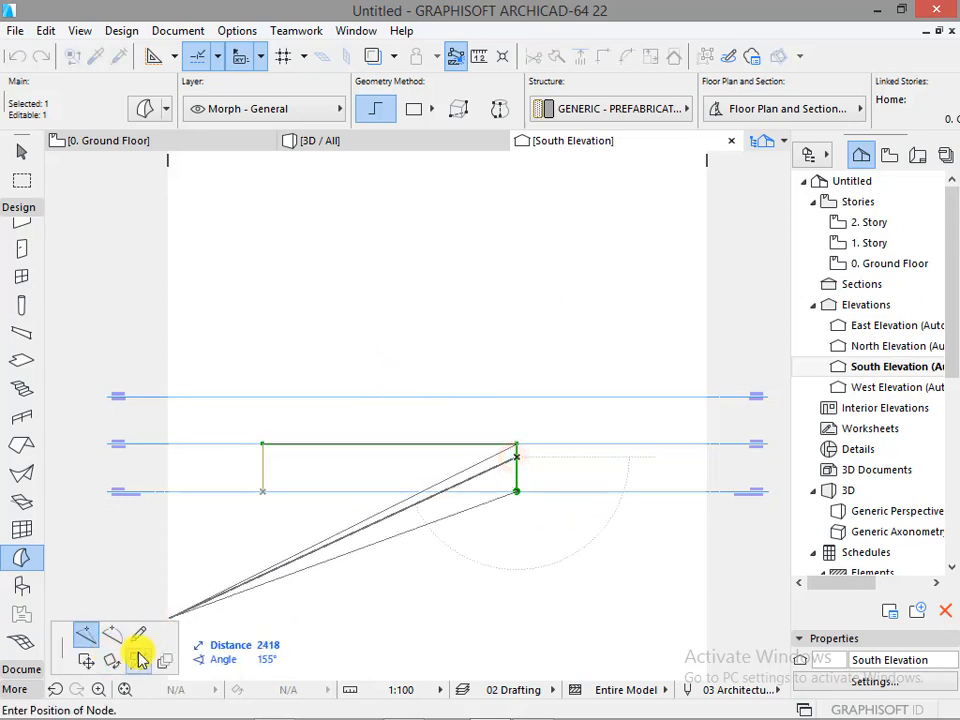
Widen the morph outline by moving both nodes of its right vertical edge 400 outward.
click(517, 491)
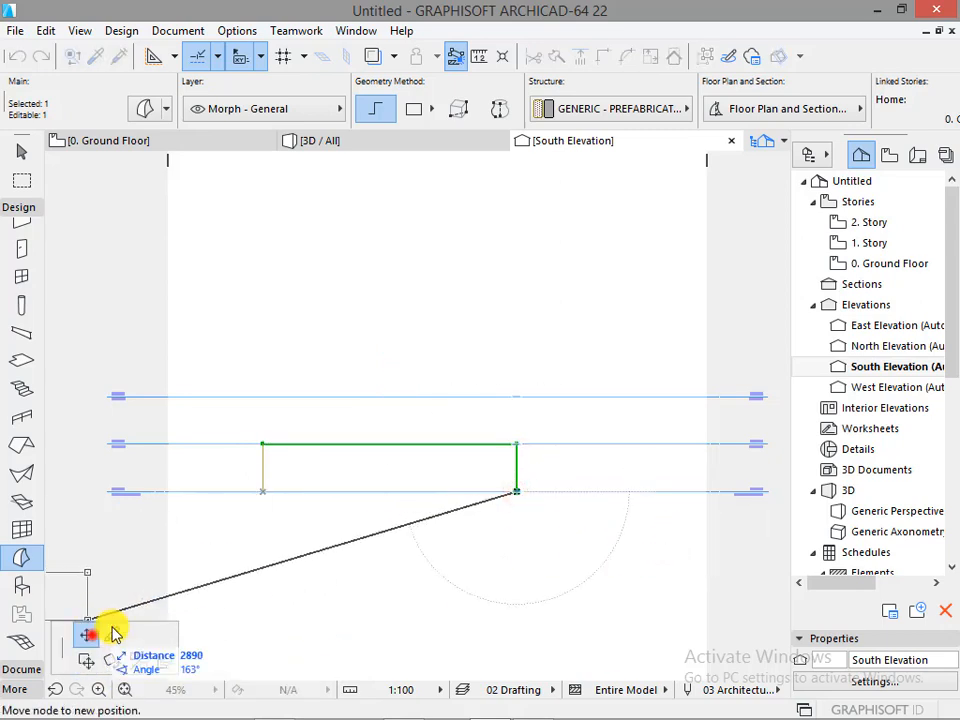
click(580, 490)
click(516, 443)
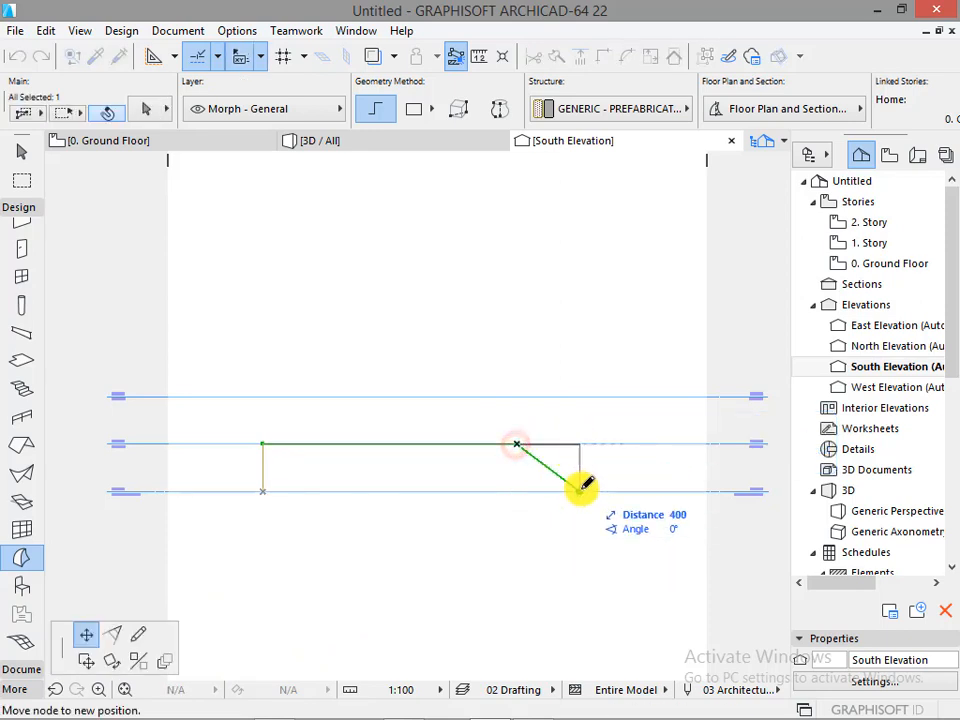
click(465, 470)
Insert a node at the midpoint of the outline's top edge and raise it 200 to form a gable ridge.
click(423, 443)
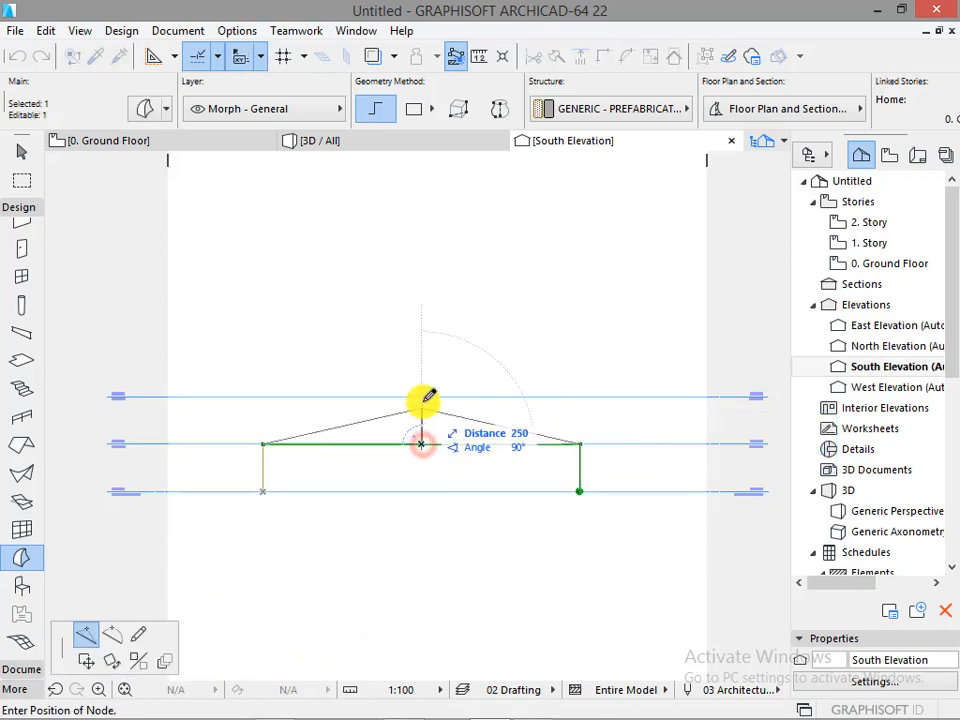
scroll(383, 432, up, 3)
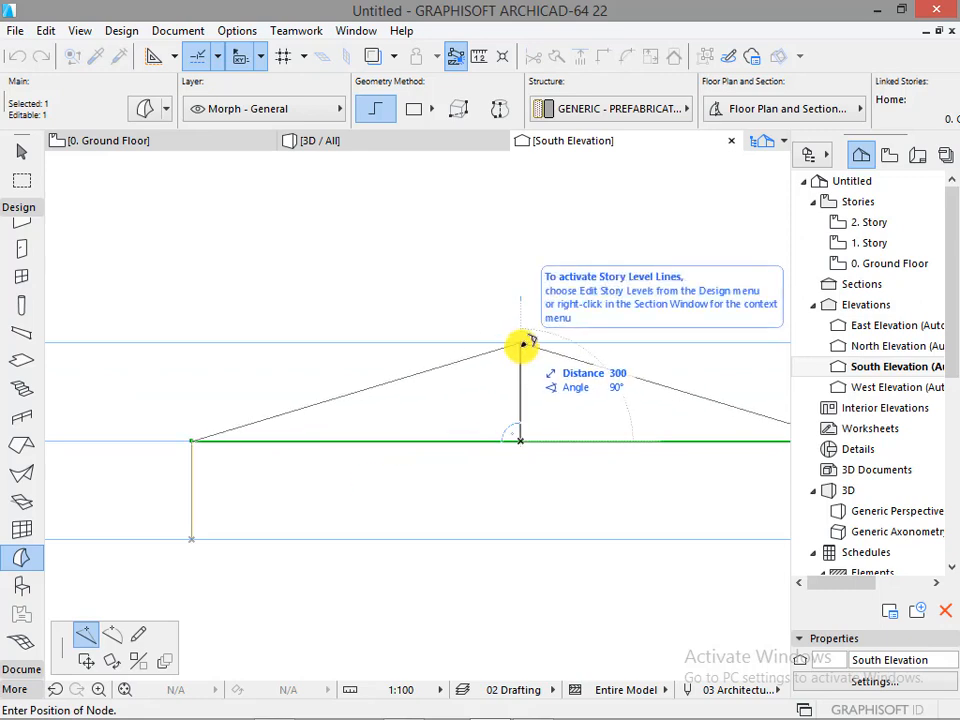
text(200)
key(Return)
click(503, 469)
scroll(272, 422, down, 3)
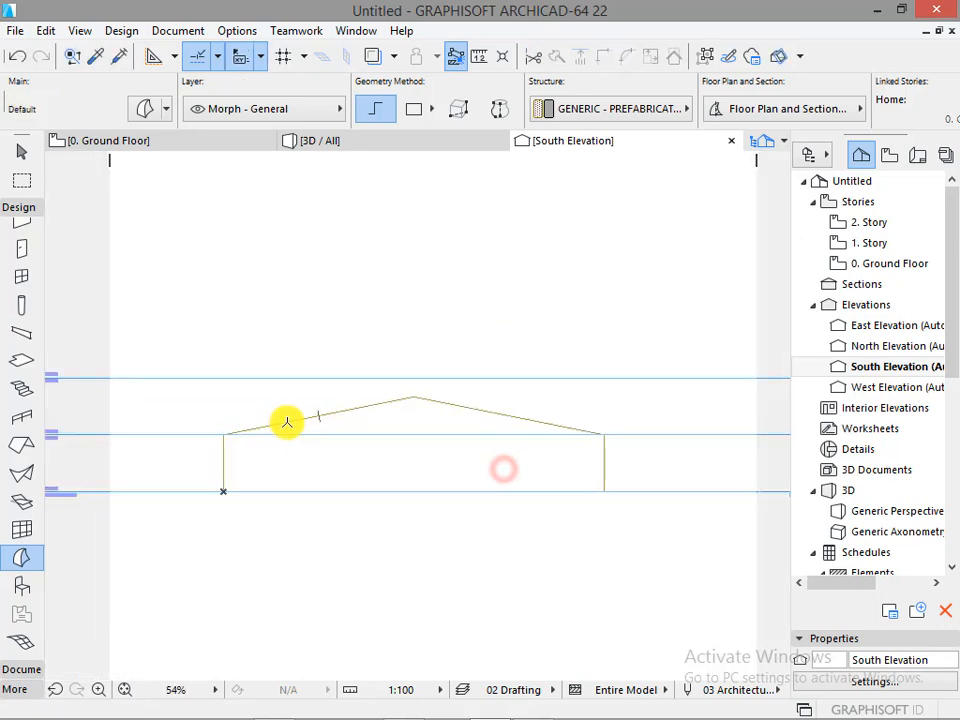
Draw a second morph line from just outside the left wall to both roof slope midpoints, without the segment to the wall base.
scroll(219, 456, up, 2)
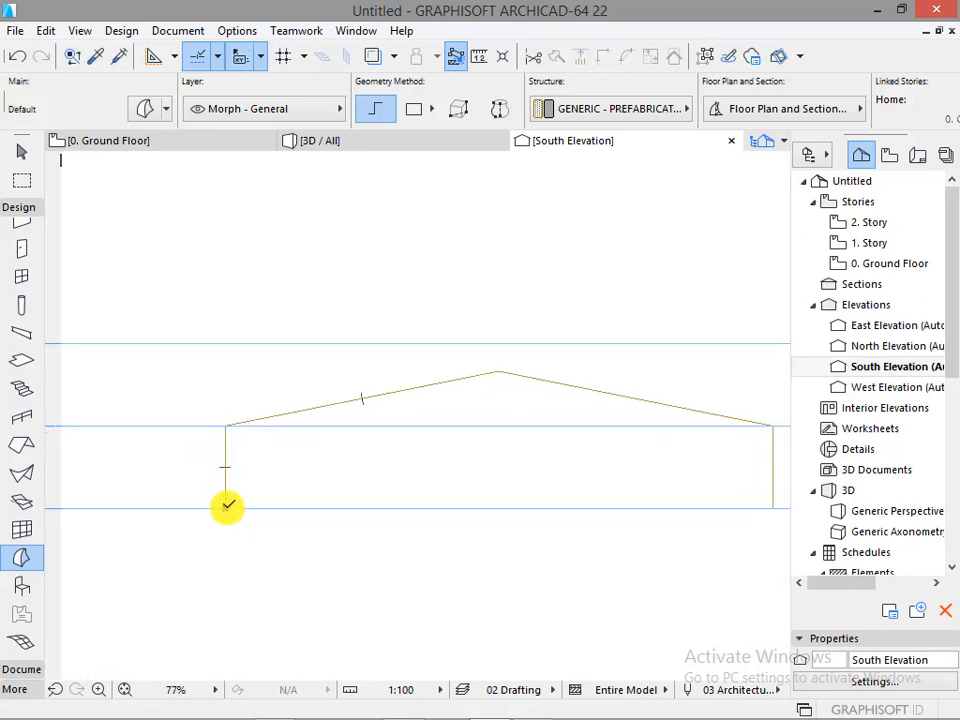
scroll(228, 506, down, 2)
scroll(375, 501, up, 1)
click(182, 505)
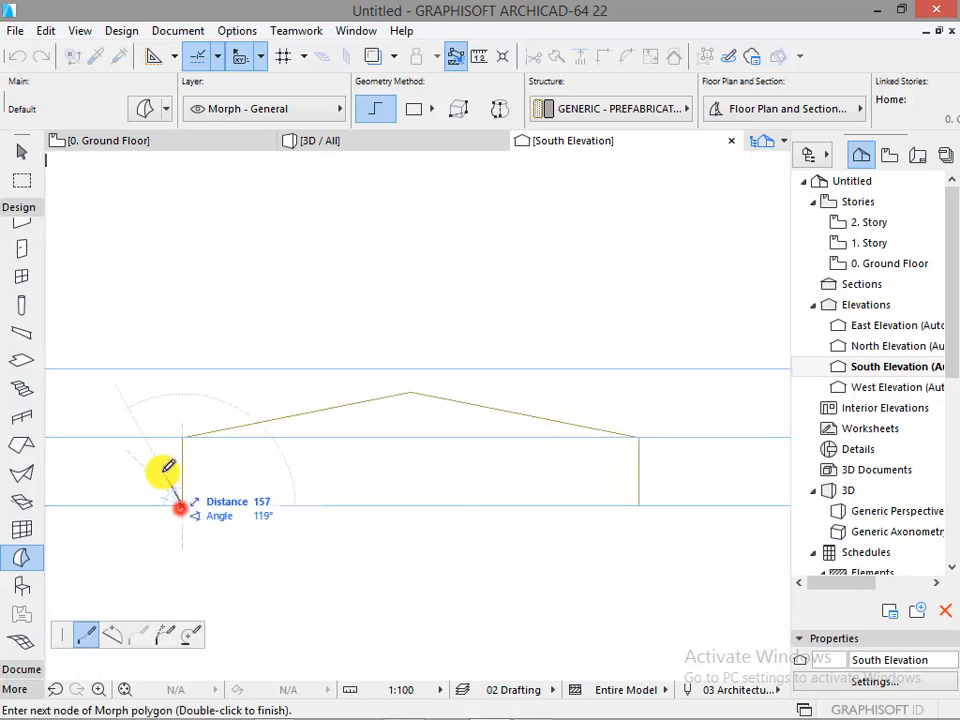
middle_drag(163, 452, 174, 468)
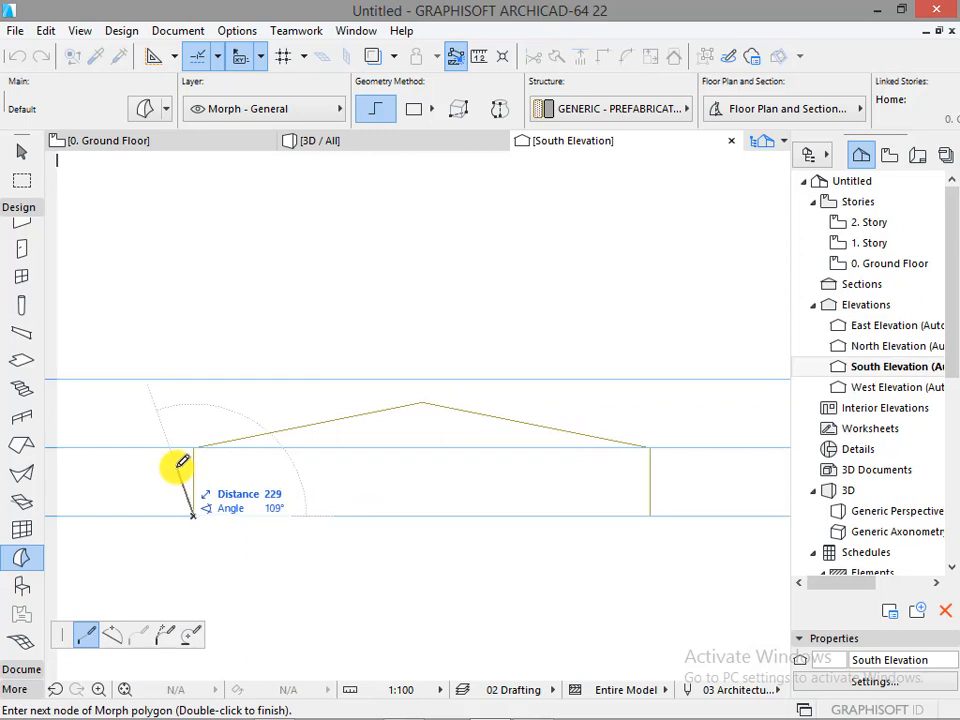
click(307, 428)
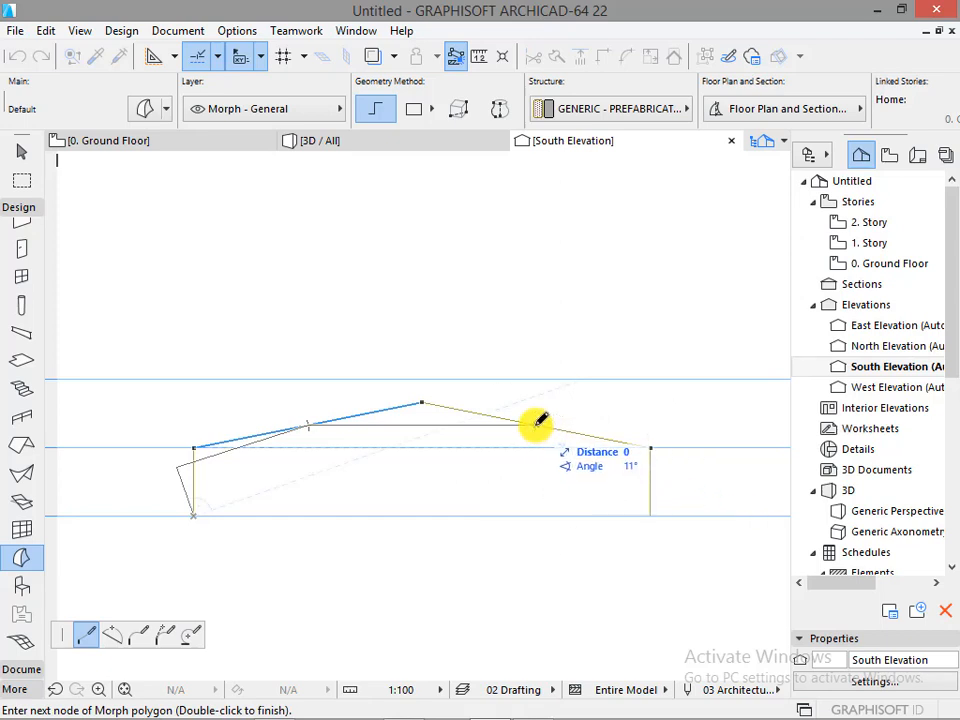
double_click(524, 431)
click(349, 428)
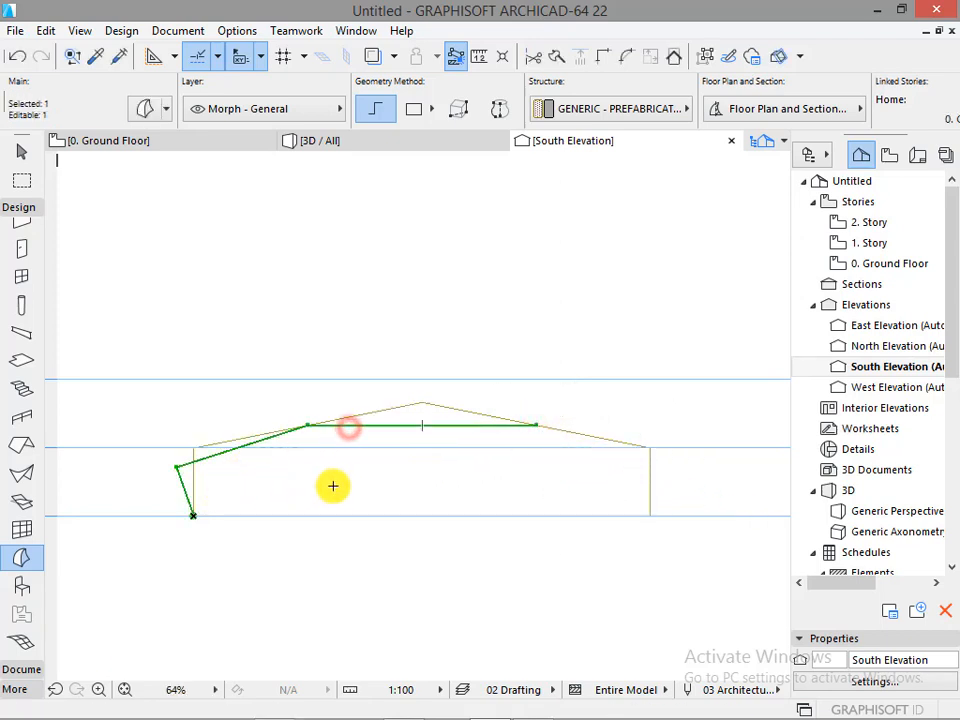
click(197, 513)
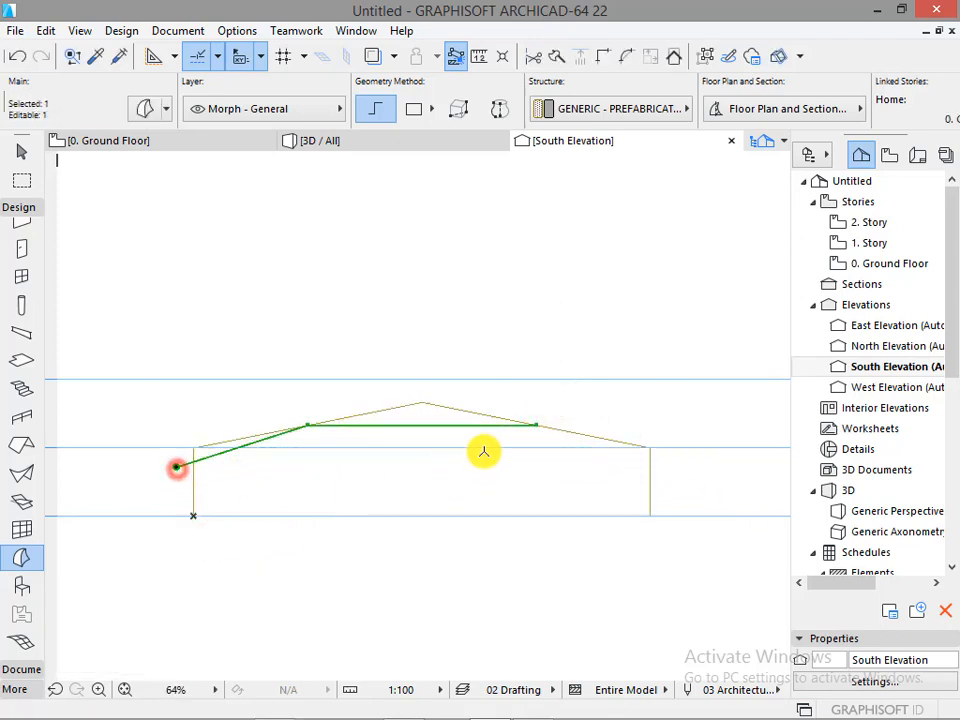
Mirror the second line's left half about the ridge axis and merge both halves with a Boolean operation.
click(537, 423)
click(421, 424)
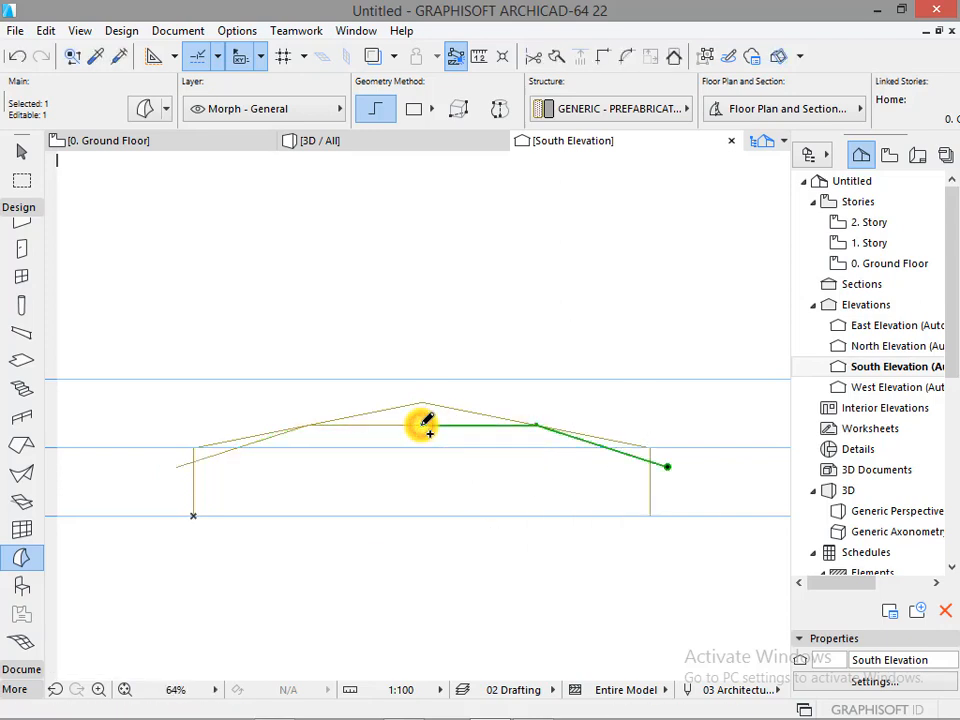
right_click(433, 428)
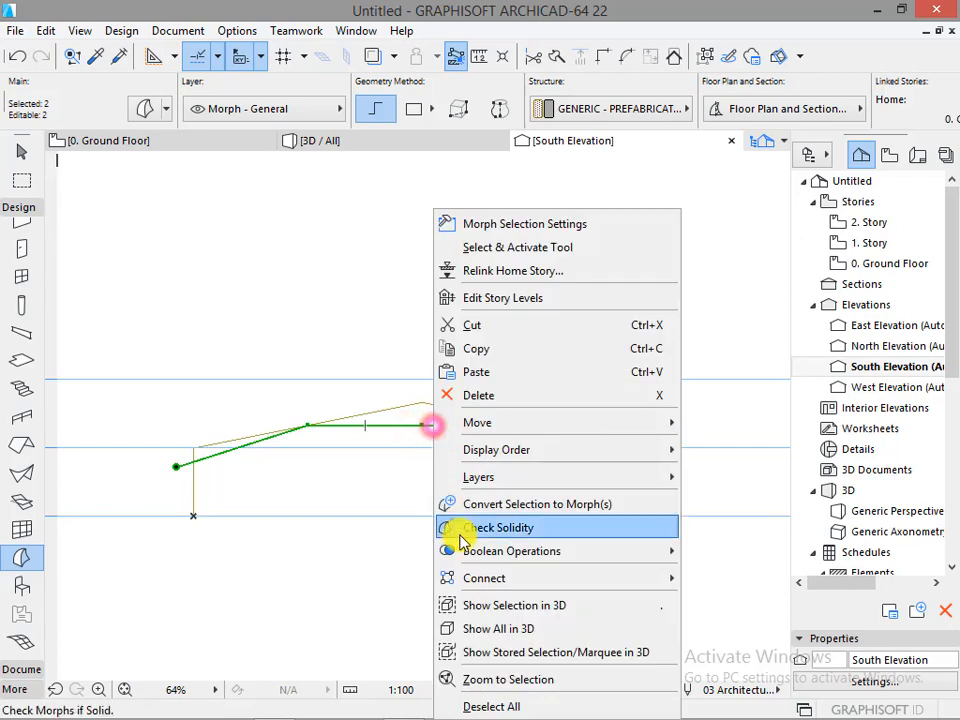
mouse_move(470, 551)
click(377, 555)
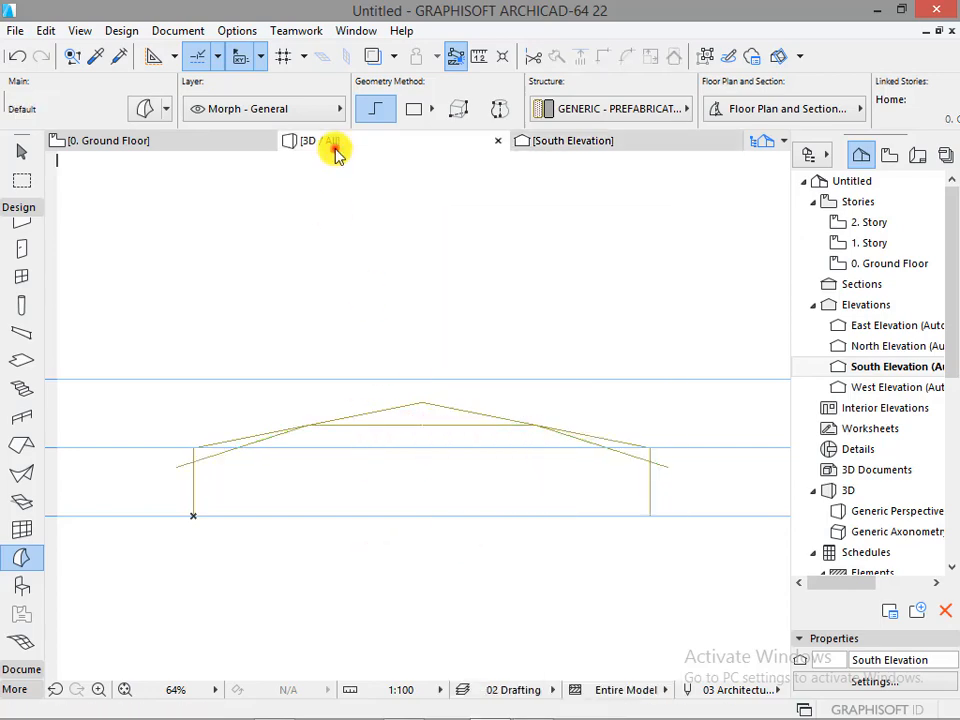
In the 3D view, move the lower roof line away from the gable frame along the y axis.
click(332, 146)
click(476, 516)
key(ctrl+d)
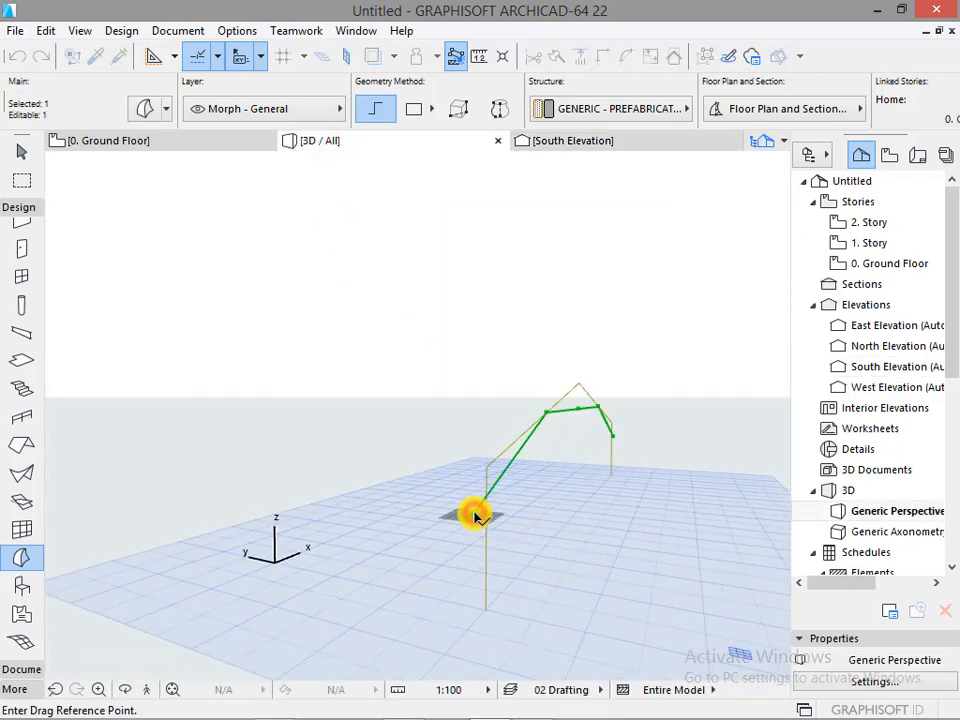
click(473, 518)
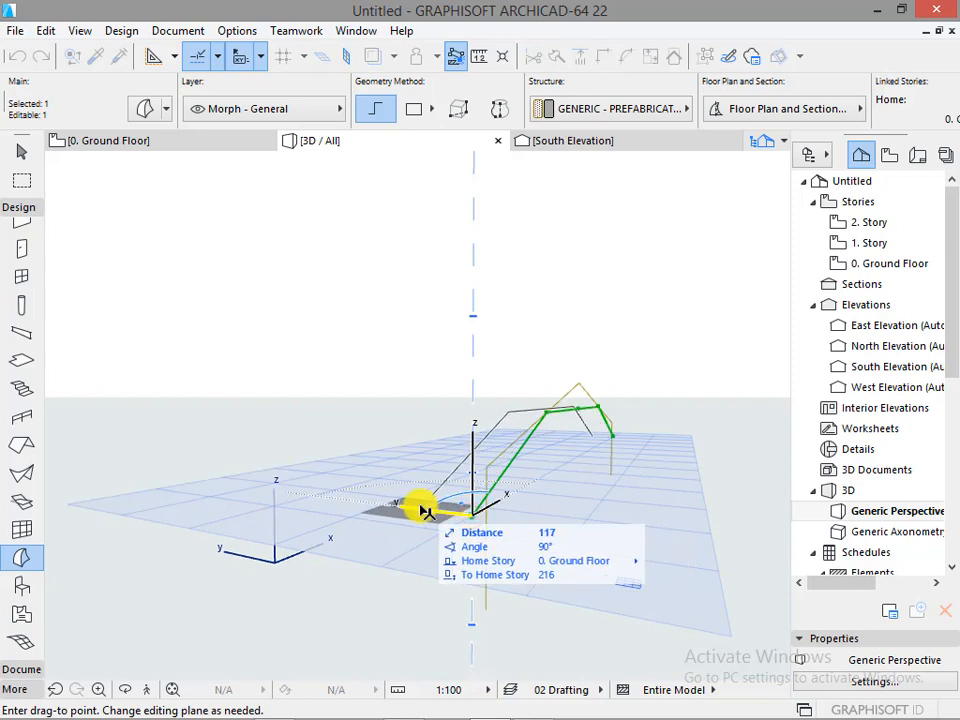
key(Return)
mouse_move(545, 558)
shift+middle_down()
mouse_move(553, 529)
mouse_move(441, 579)
mouse_move(369, 561)
mouse_move(330, 500)
shift+middle_up()
key(Escape)
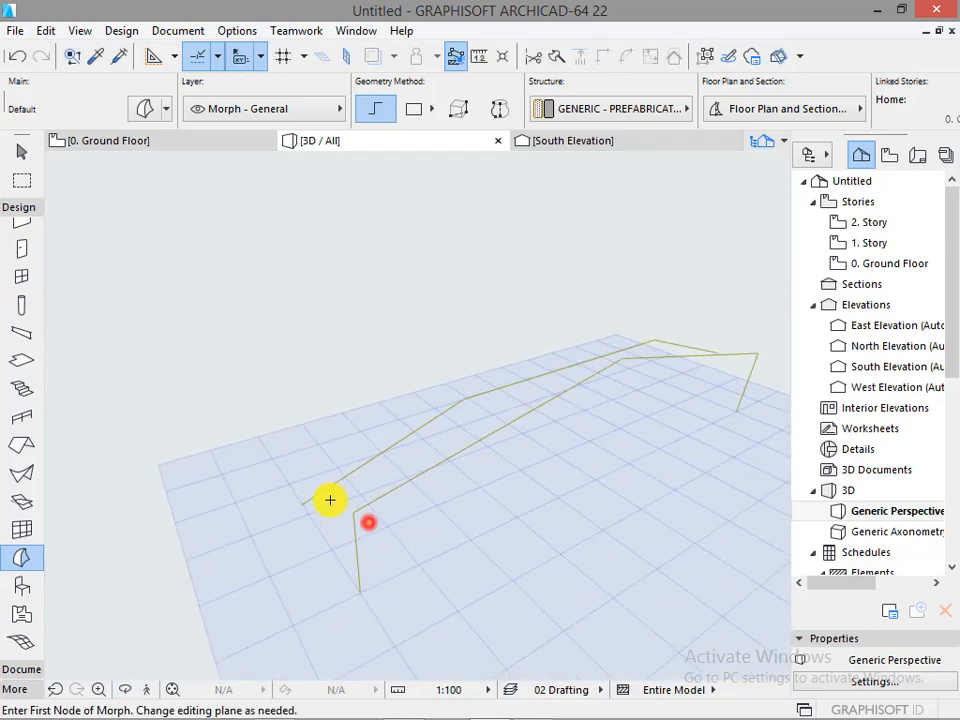
Merge the two morphs of the tall gable frame into one with a Boolean operation.
click(357, 591)
key(Escape)
shift+middle_drag(349, 544, 324, 535)
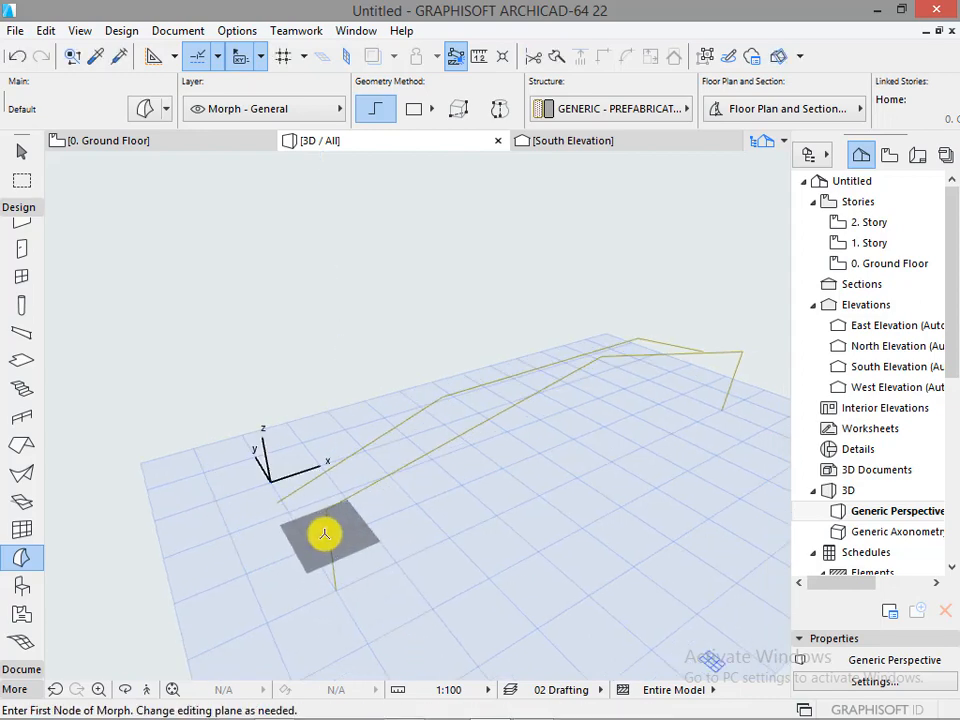
shift+click(328, 530)
right_click(328, 527)
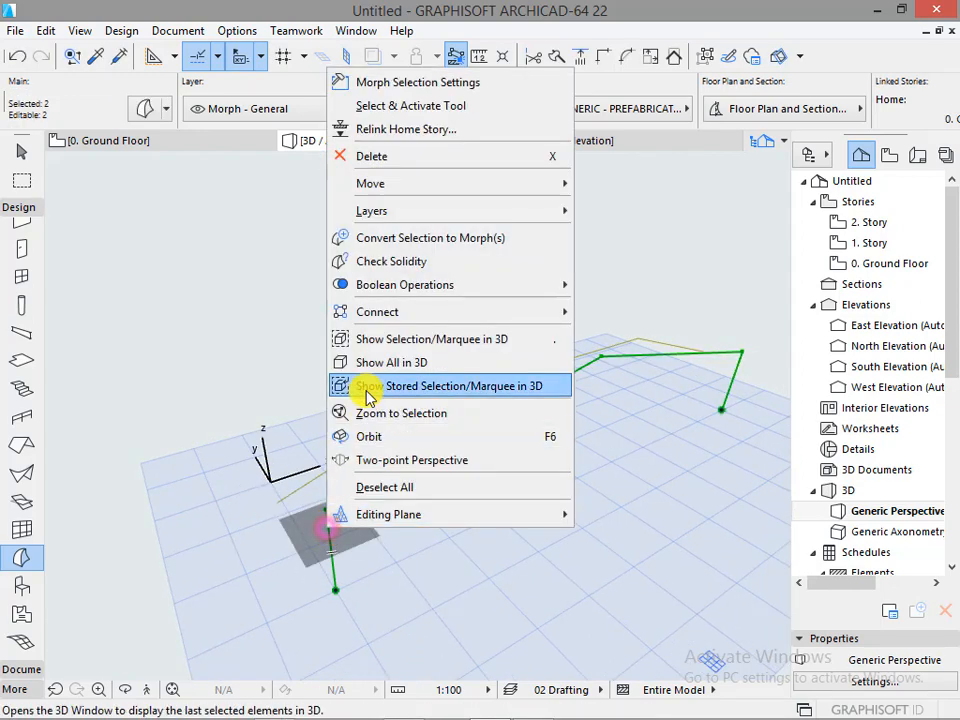
click(386, 282)
click(289, 294)
key(Escape)
middle_drag(381, 527, 351, 501)
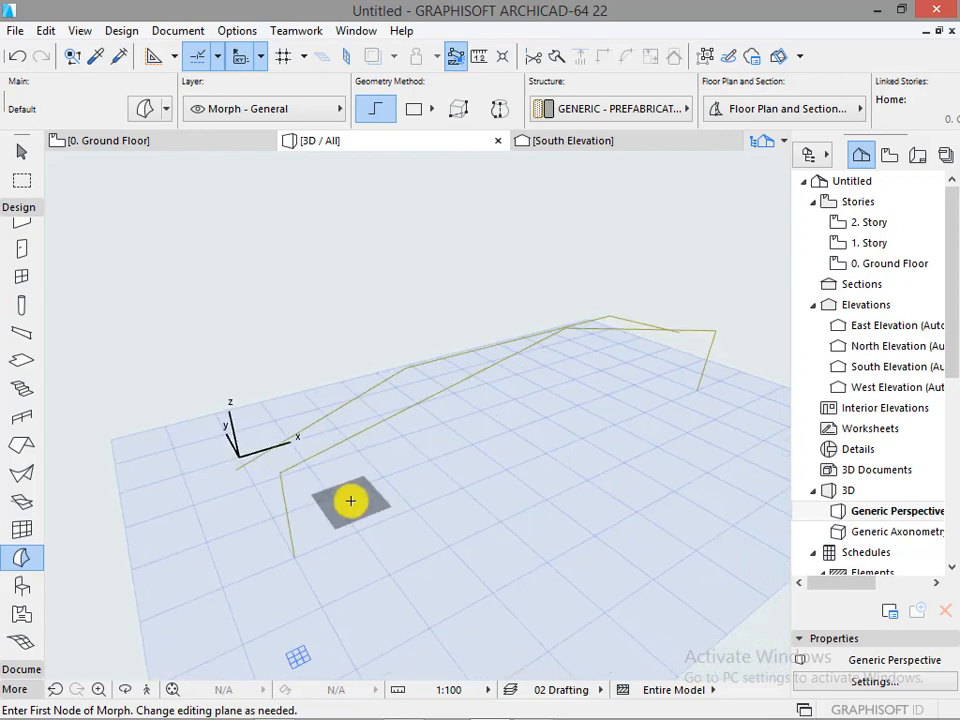
shift+click(317, 458)
shift+click(280, 446)
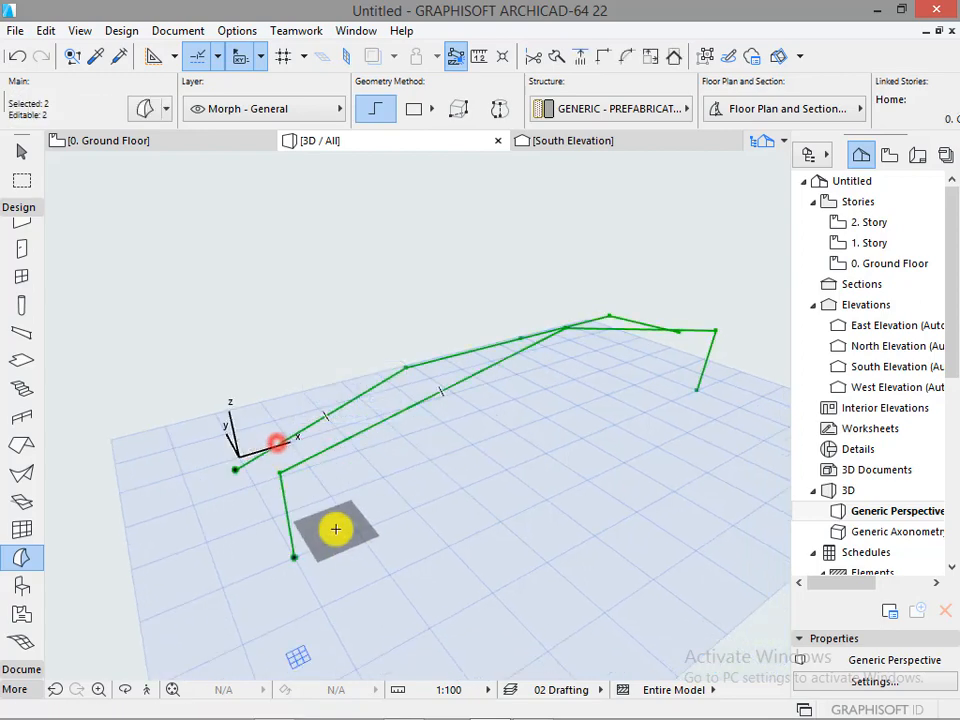
click(291, 311)
In the South Elevation, place a copy of the gable frame exactly on top of the original.
click(541, 142)
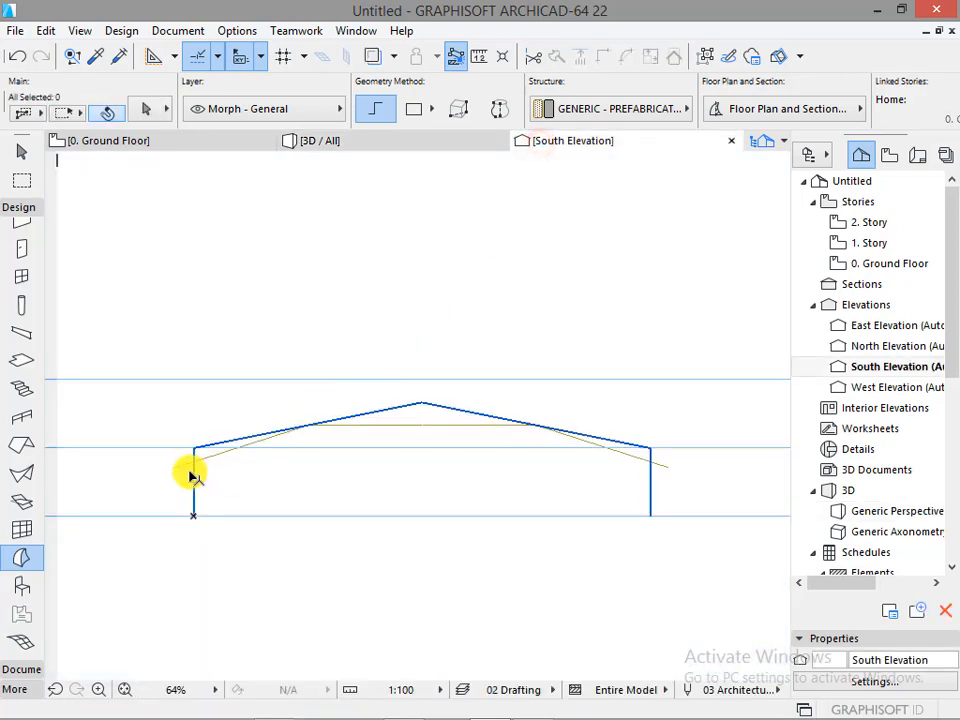
click(191, 474)
click(194, 447)
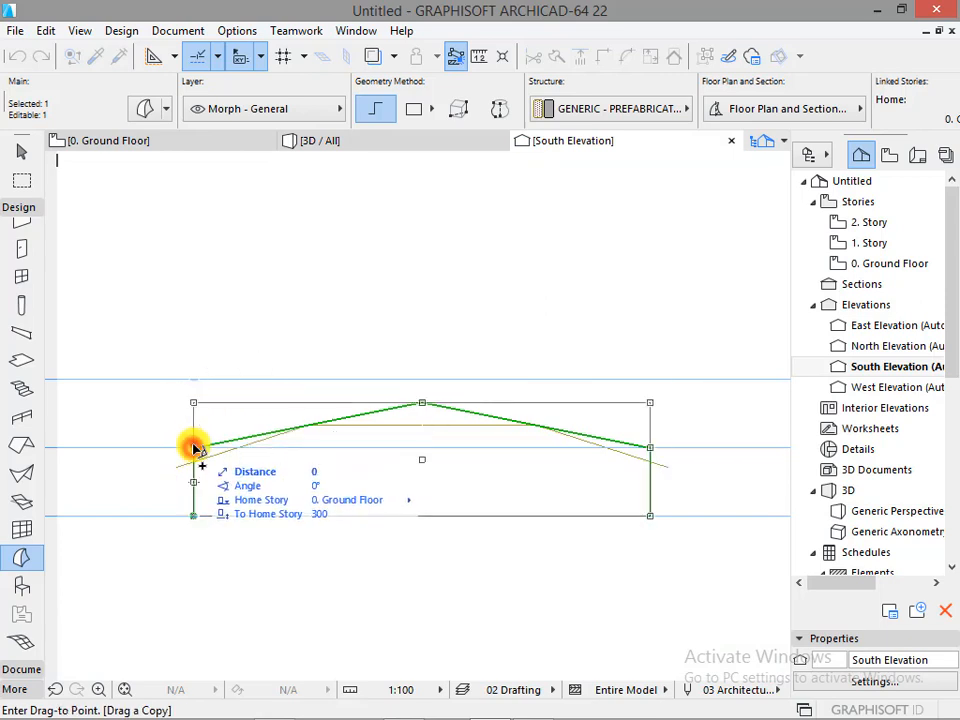
click(194, 447)
click(194, 447)
scroll(201, 470, up, 2)
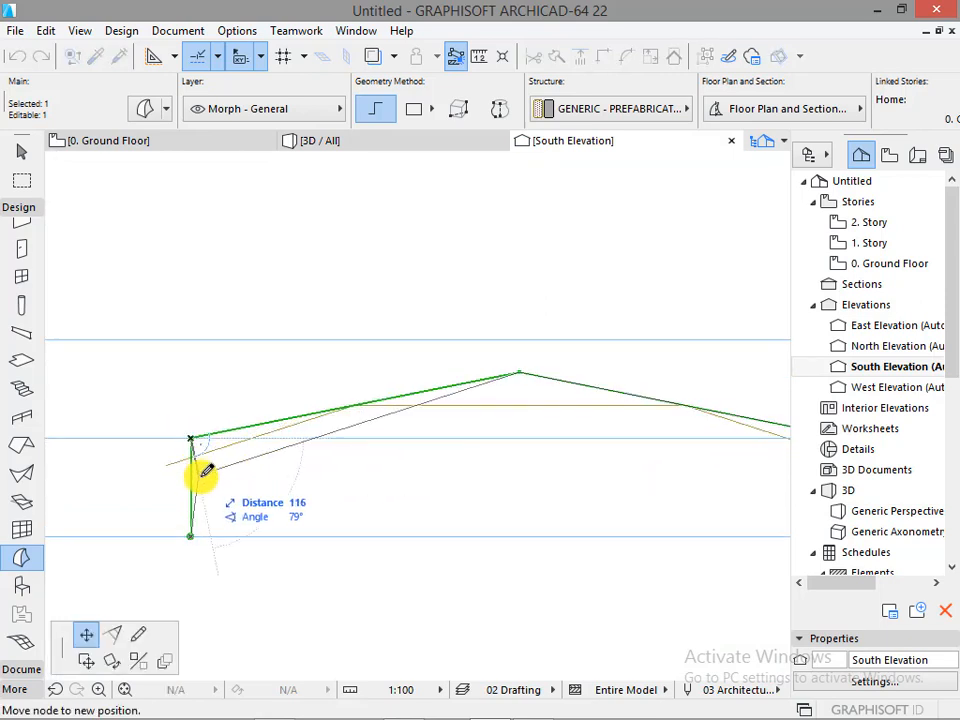
key(Escape)
click(191, 482)
key(Escape)
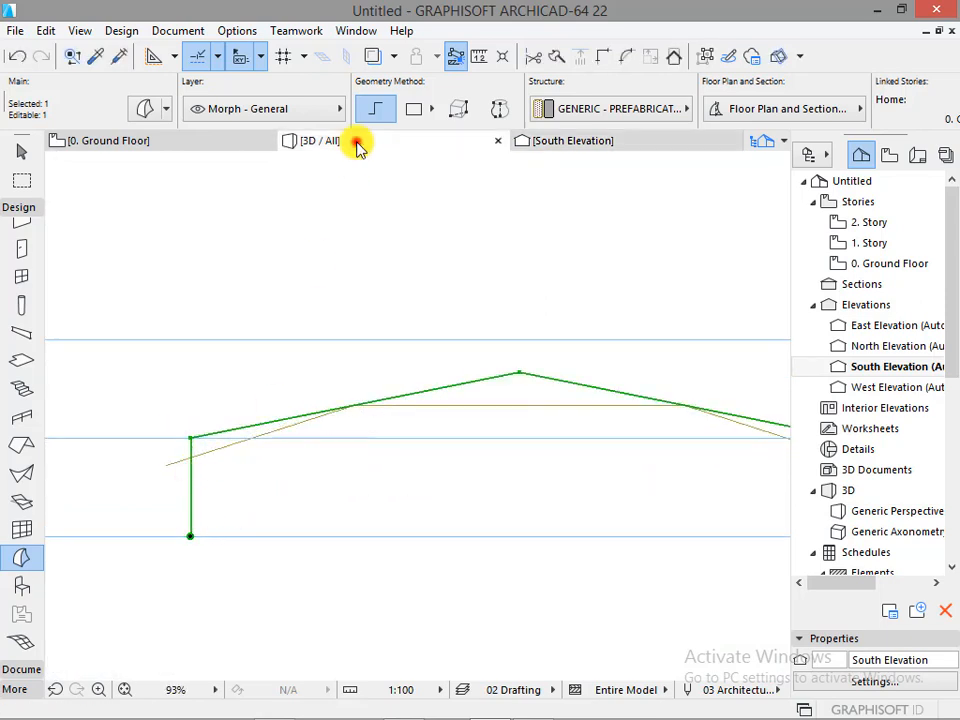
click(357, 142)
shift+click(283, 490)
click(281, 475)
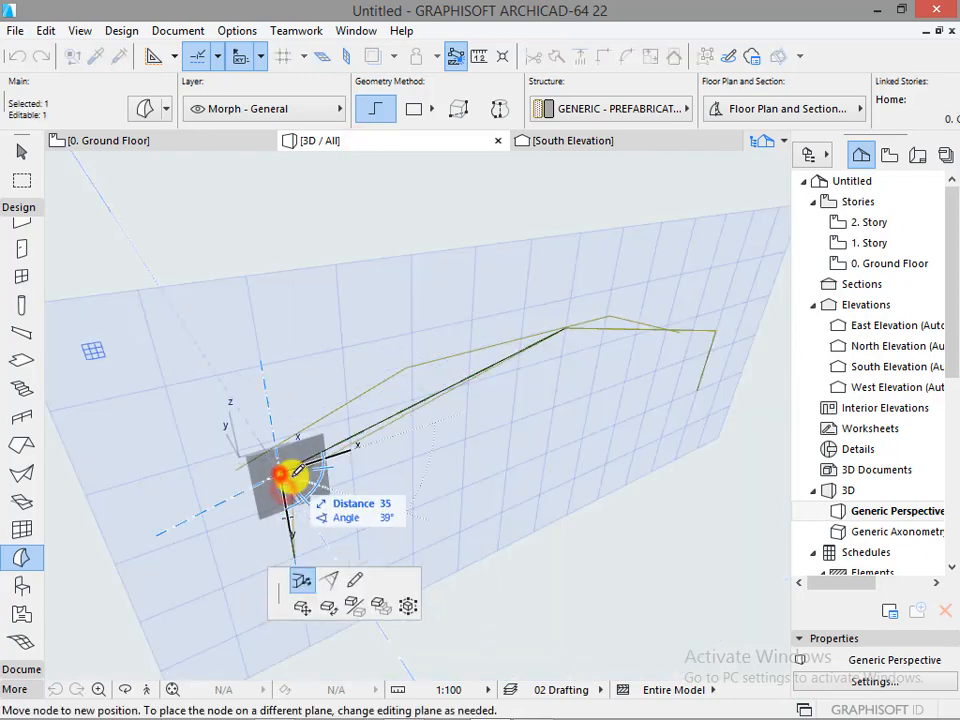
key(Escape)
shift+middle_drag(298, 474, 467, 321)
click(467, 321)
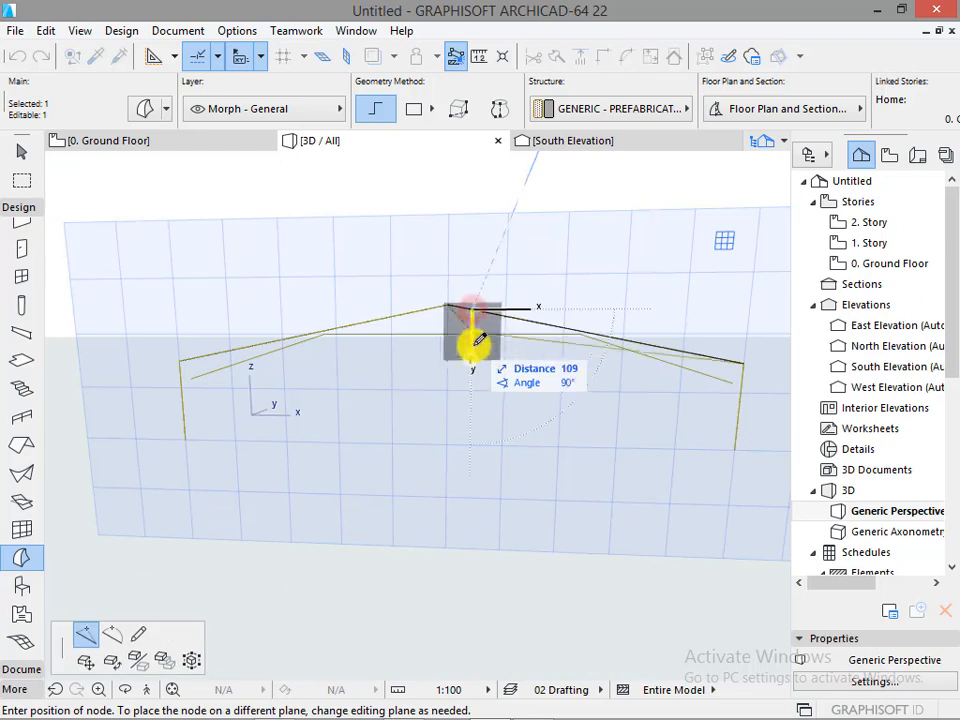
key(Escape)
click(740, 358)
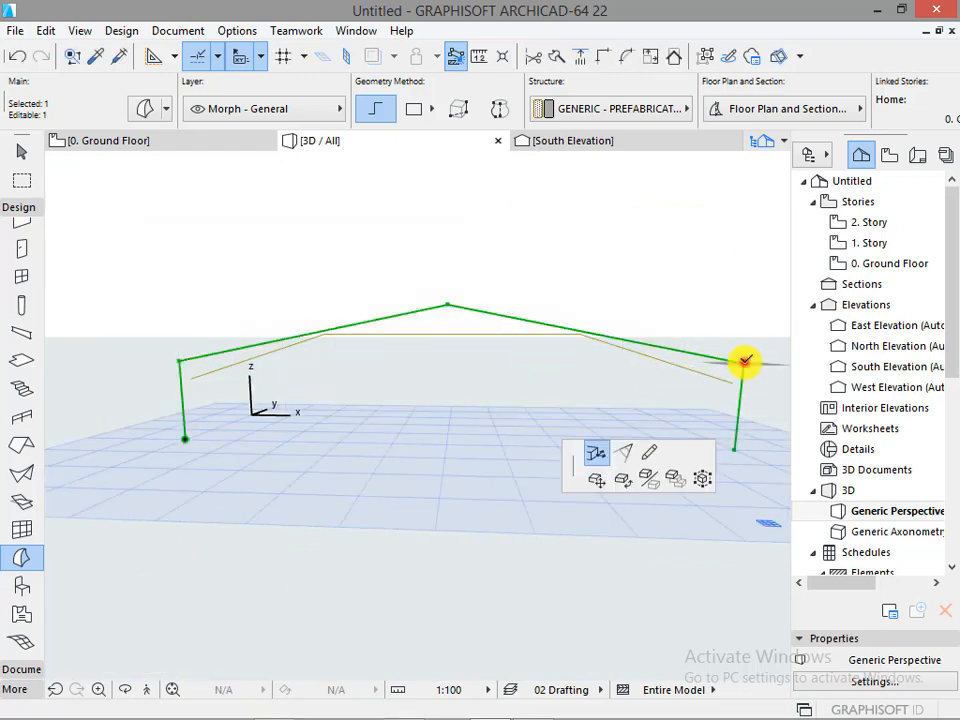
key(Escape)
In the South Elevation, move the copied gable frame's left base node and left eave node inward by about 20.
click(545, 141)
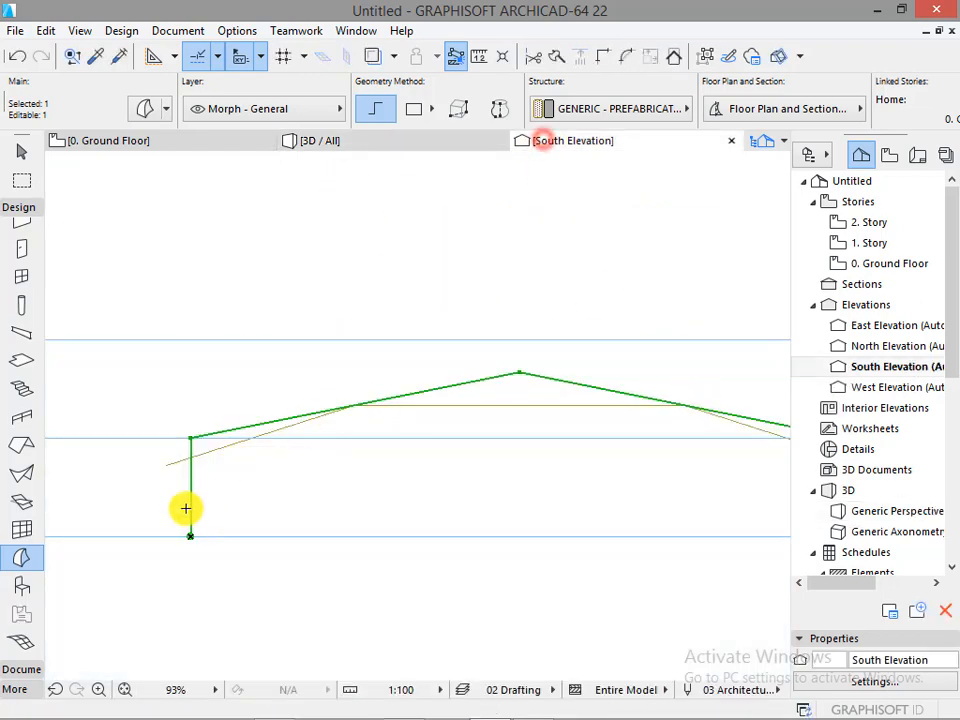
scroll(192, 481, up, 3)
click(184, 419)
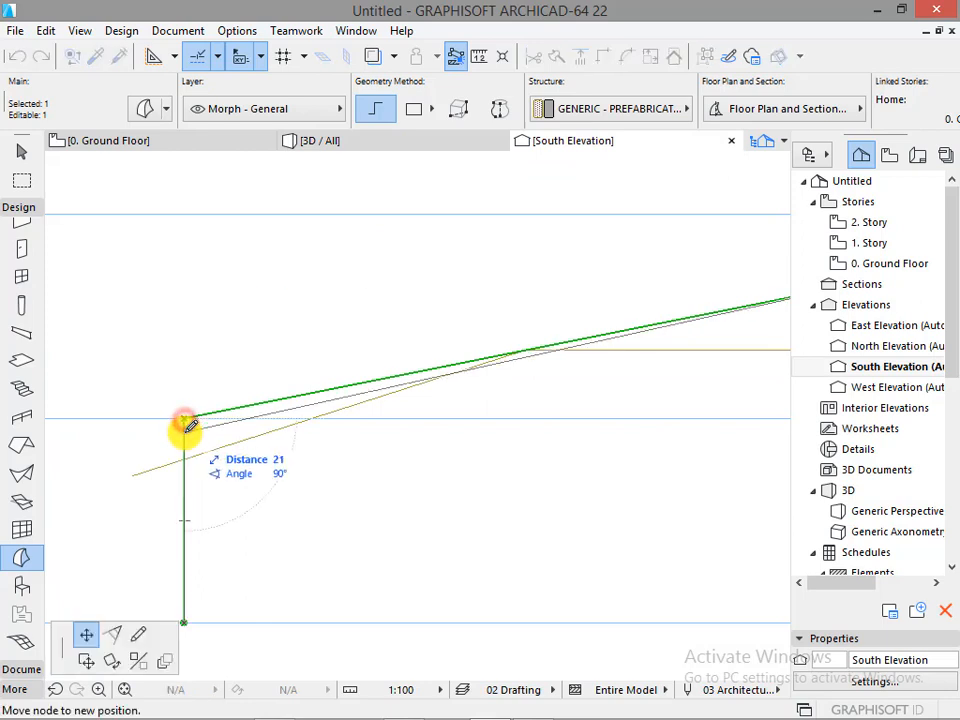
key(Escape)
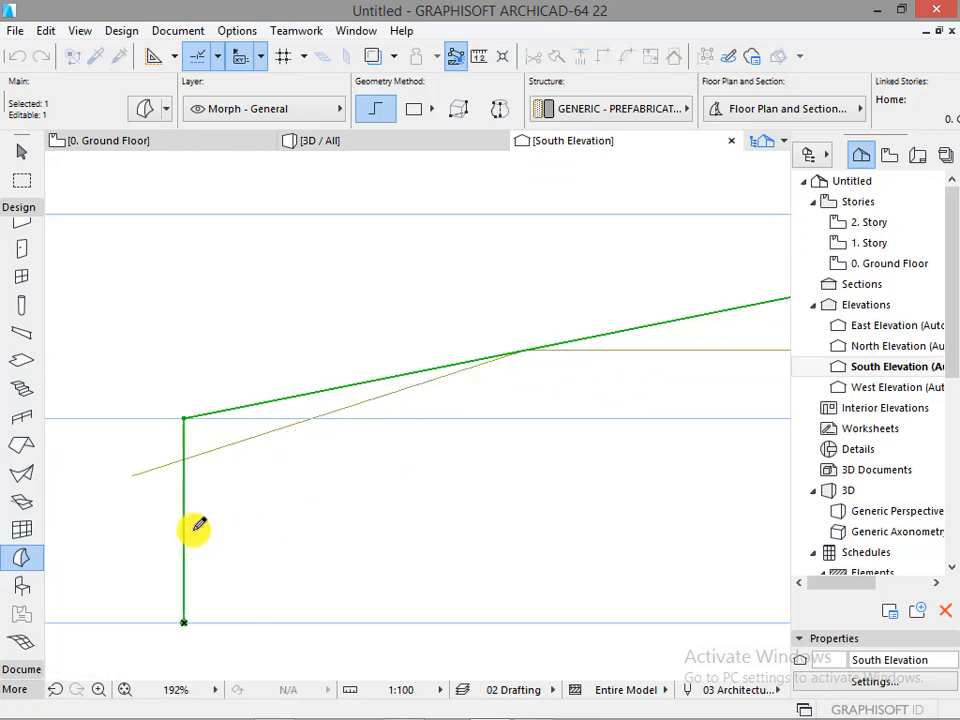
click(184, 621)
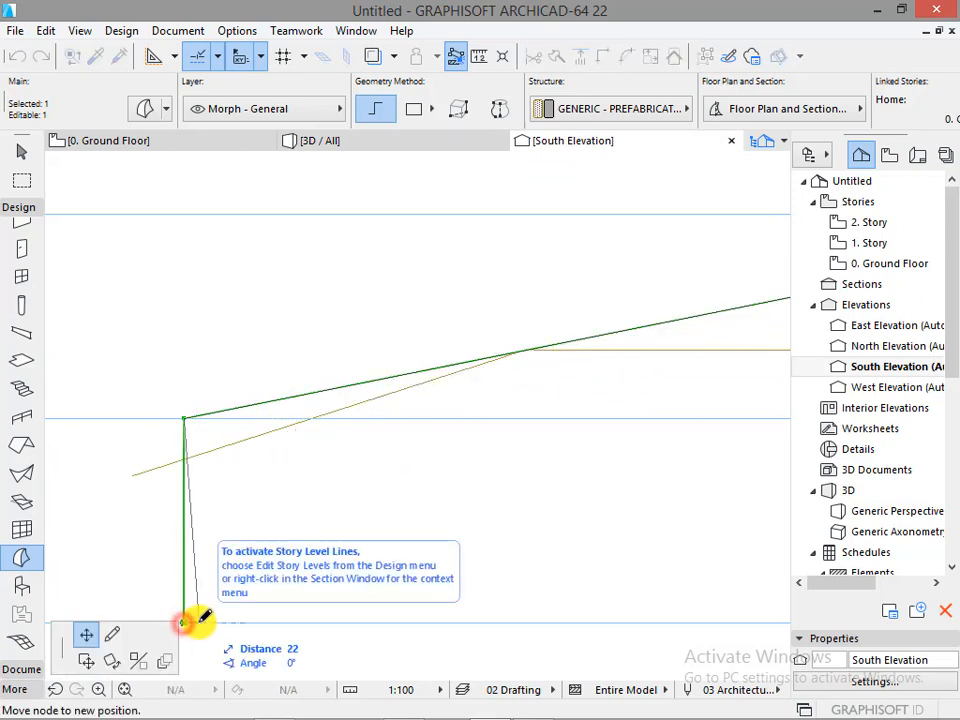
click(197, 621)
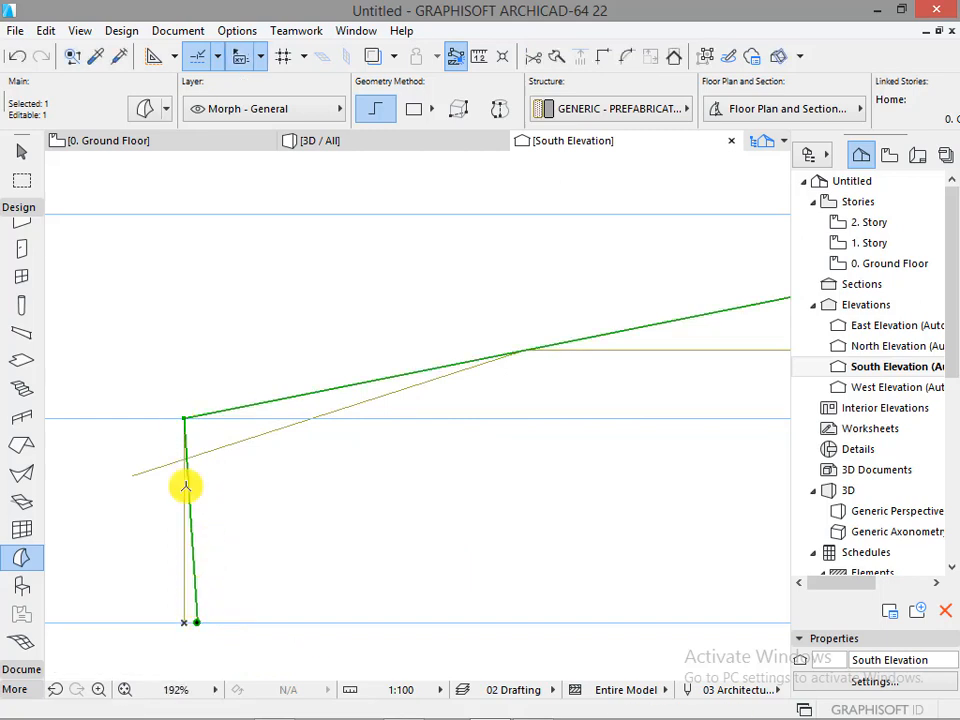
click(187, 419)
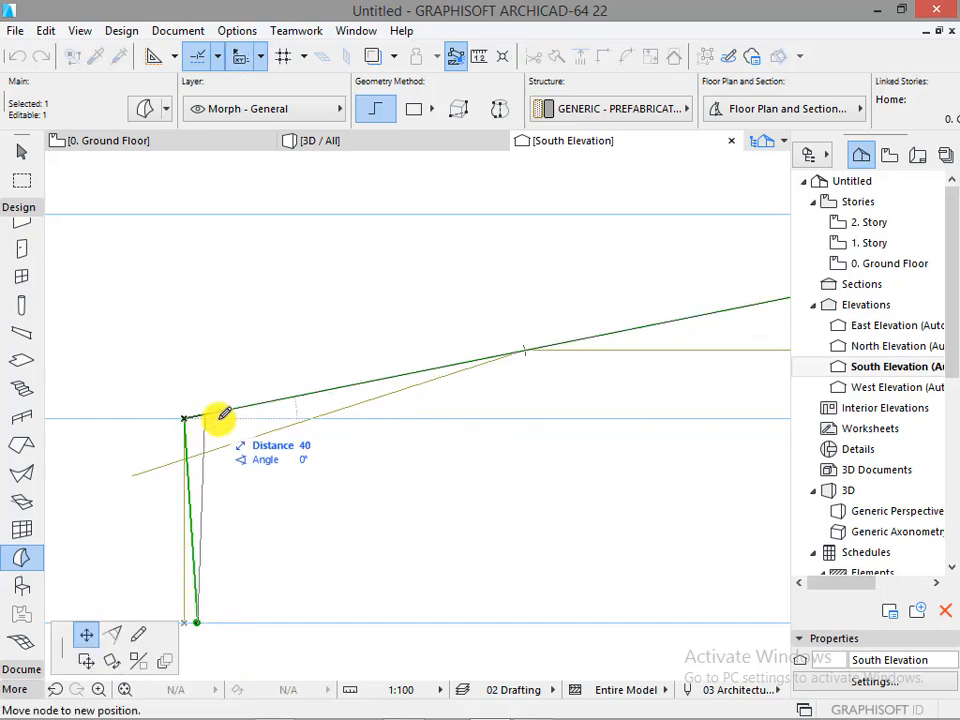
click(197, 622)
Lower the copied frame's ridge node by about 20 and its left eave node by about 15.
scroll(200, 431, up, 5)
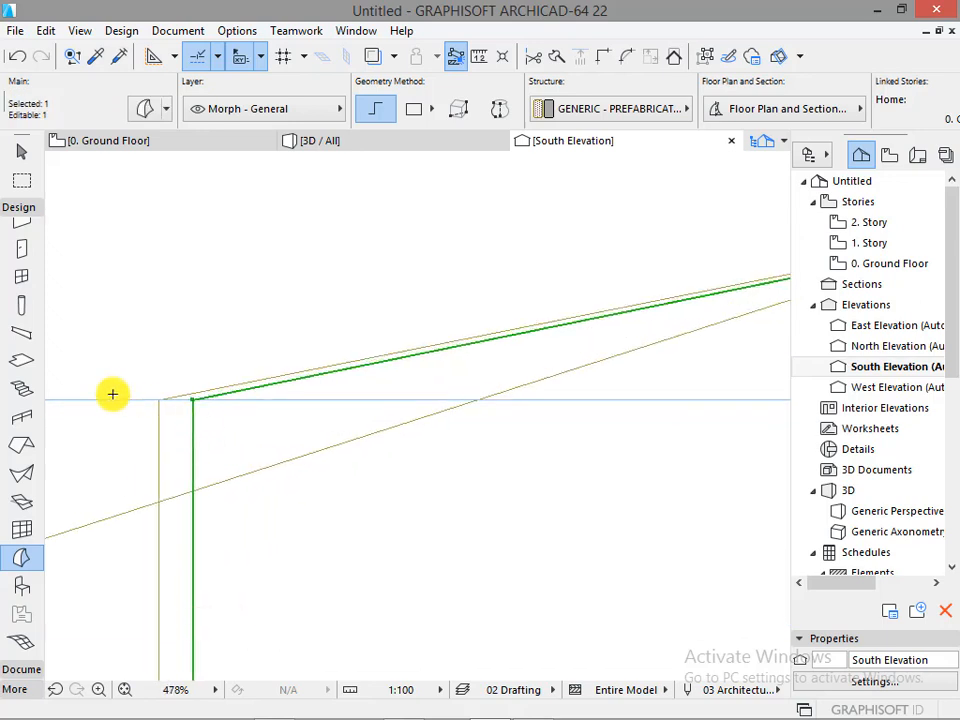
scroll(113, 394, down, 8)
scroll(534, 327, up, 5)
scroll(534, 327, up, 4)
click(293, 317)
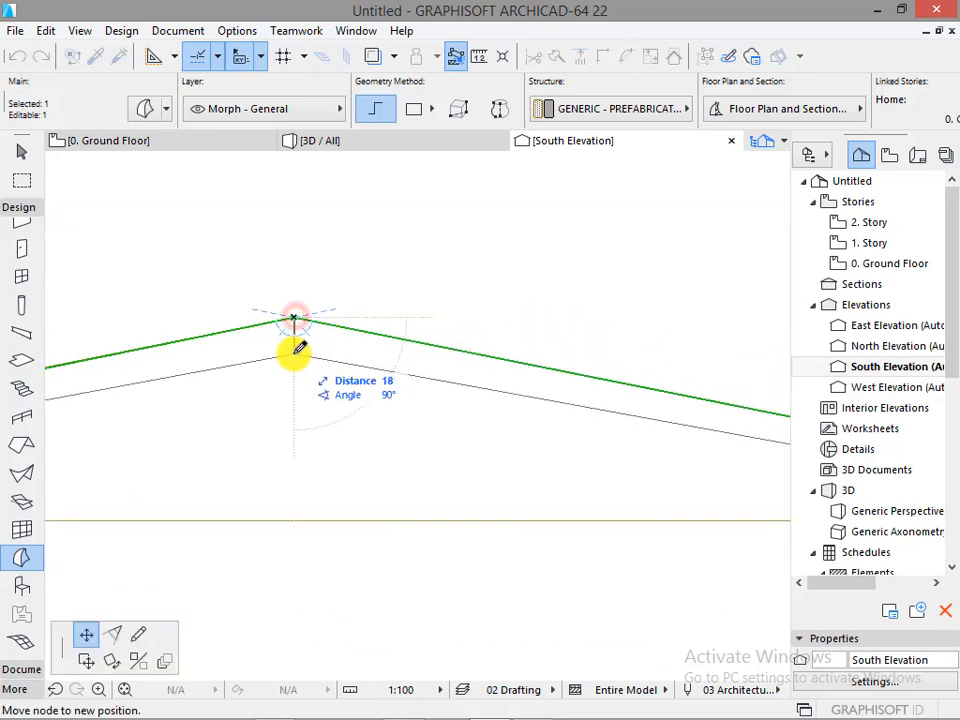
click(293, 354)
scroll(294, 340, down, 5)
scroll(580, 396, down, 4)
scroll(400, 407, up, 4)
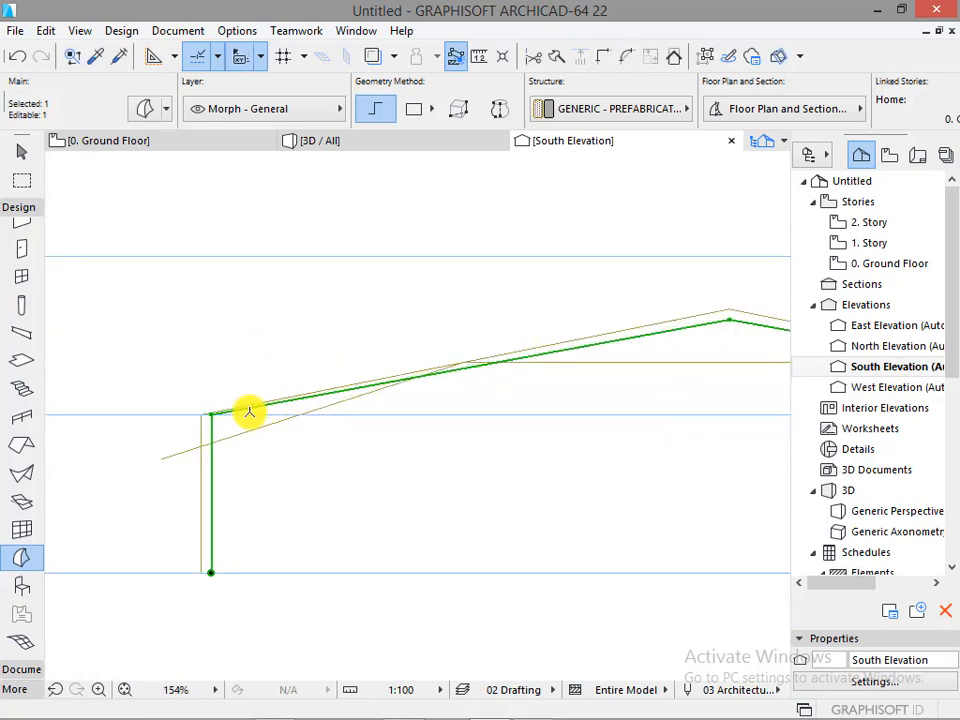
scroll(235, 412, up, 5)
click(157, 410)
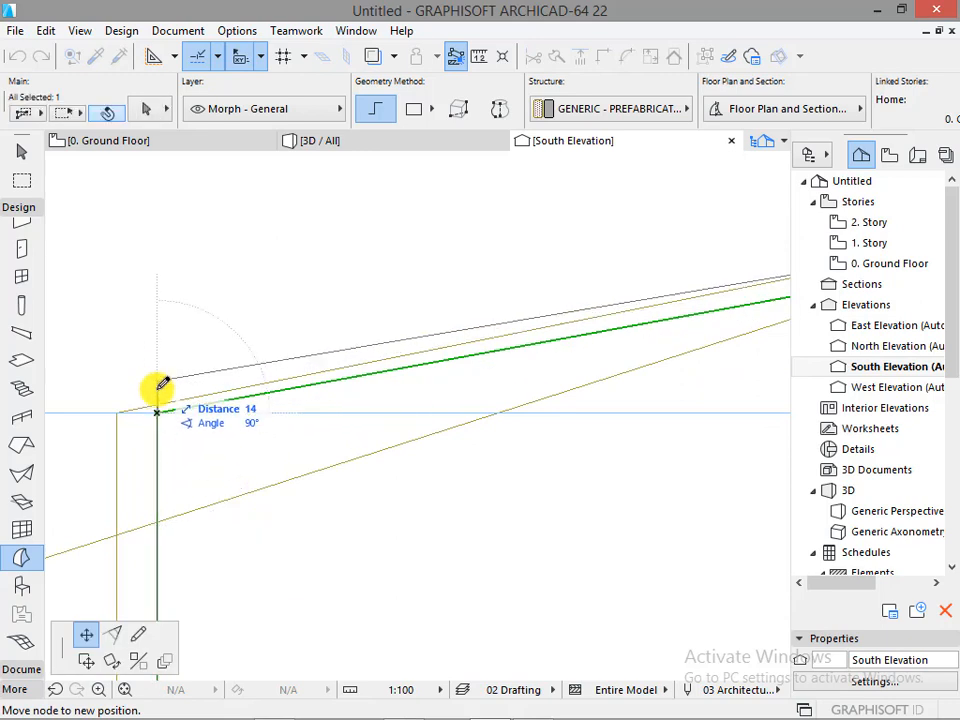
click(158, 441)
Move the copied frame's right eave node down 20 and inward about 20, and shift its right base node inward to align beneath it.
scroll(142, 354, down, 8)
scroll(238, 358, down, 4)
scroll(647, 383, up, 6)
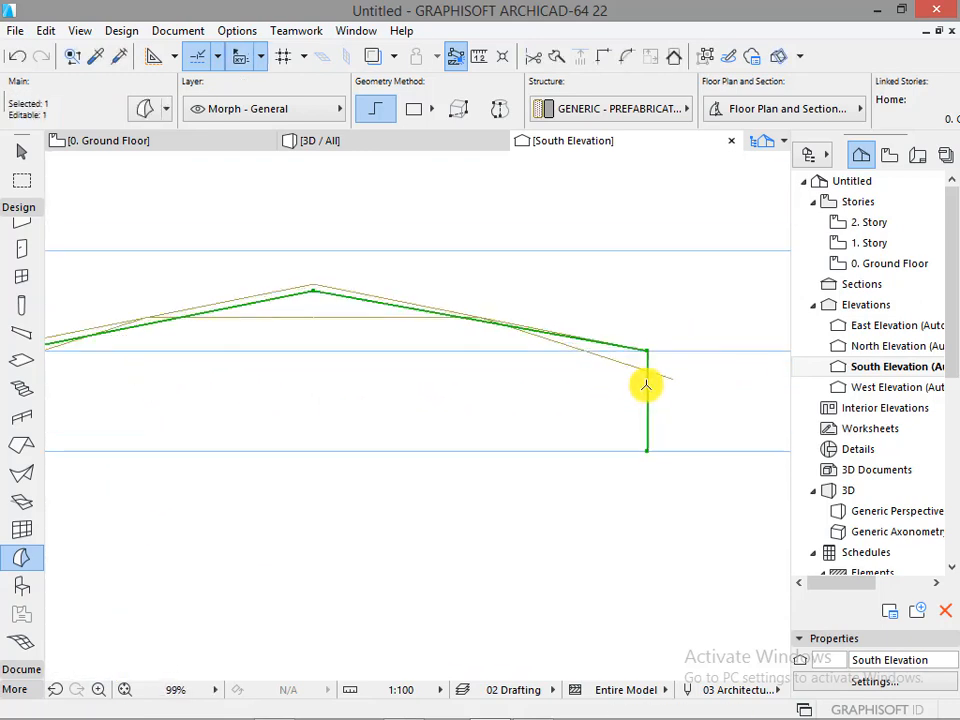
click(640, 325)
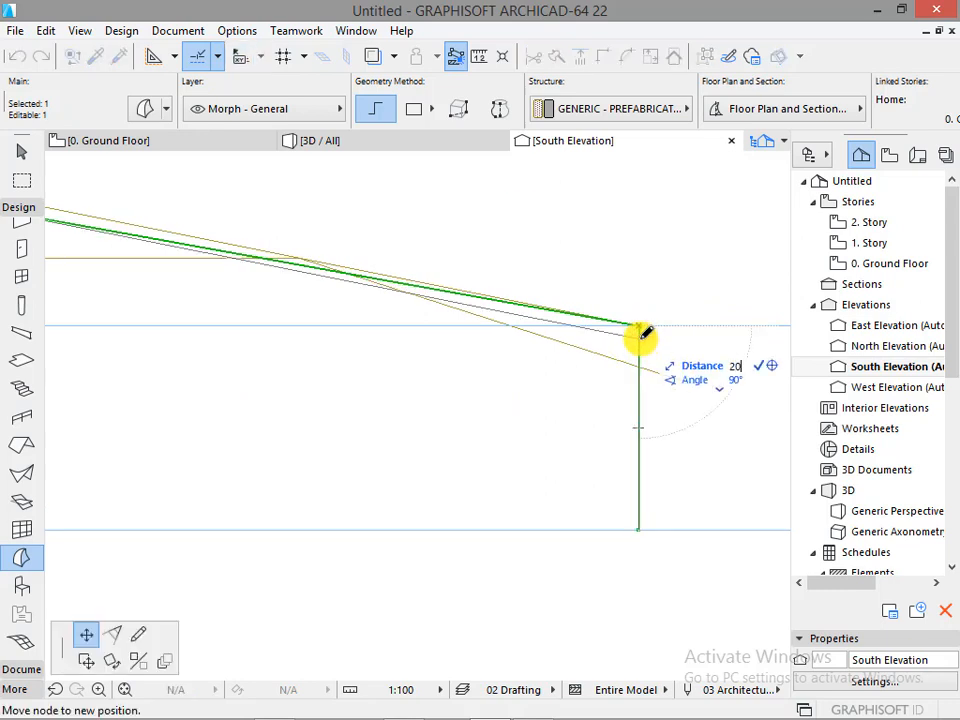
click(640, 336)
click(638, 339)
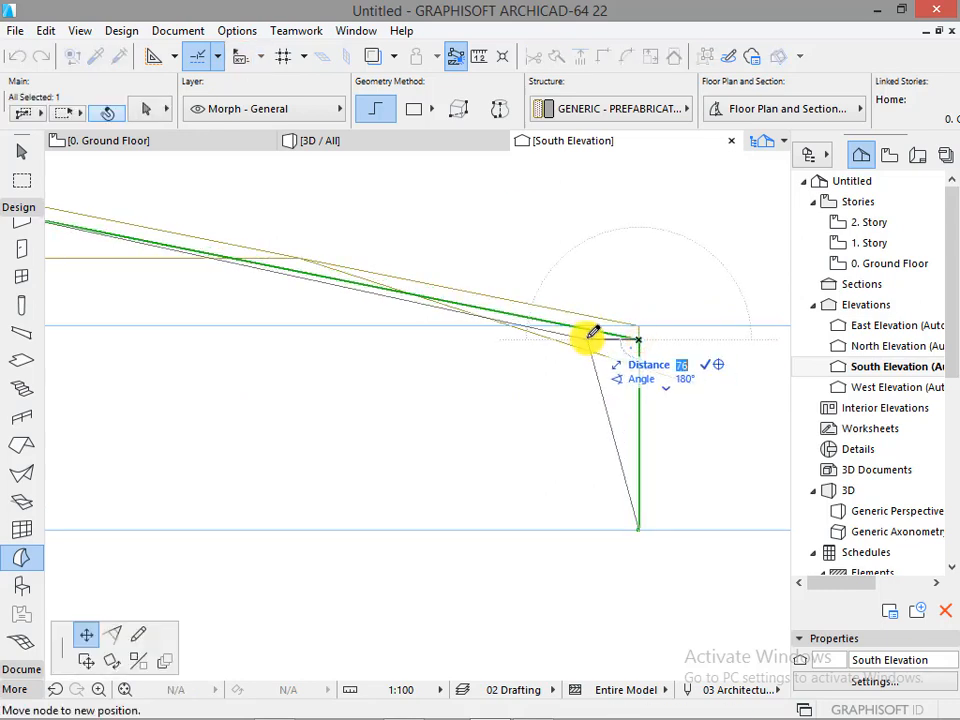
click(628, 337)
click(638, 524)
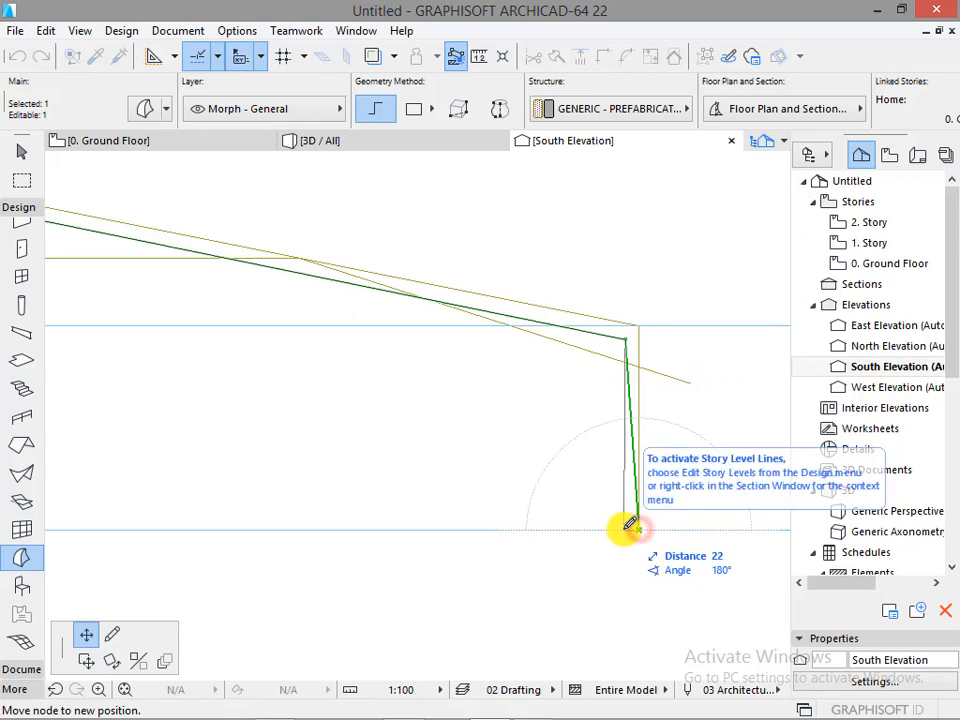
click(628, 524)
scroll(579, 476, down, 3)
key(Escape)
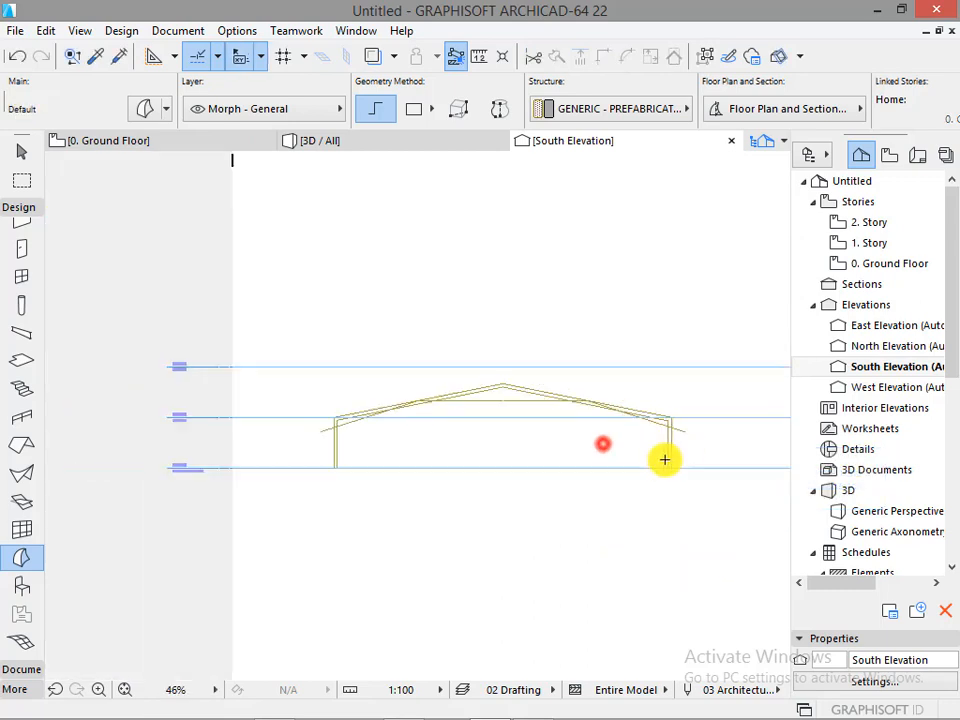
Try to move the lower roof line itself down by about 20.
scroll(401, 434, up, 1)
scroll(401, 434, up, 3)
click(339, 425)
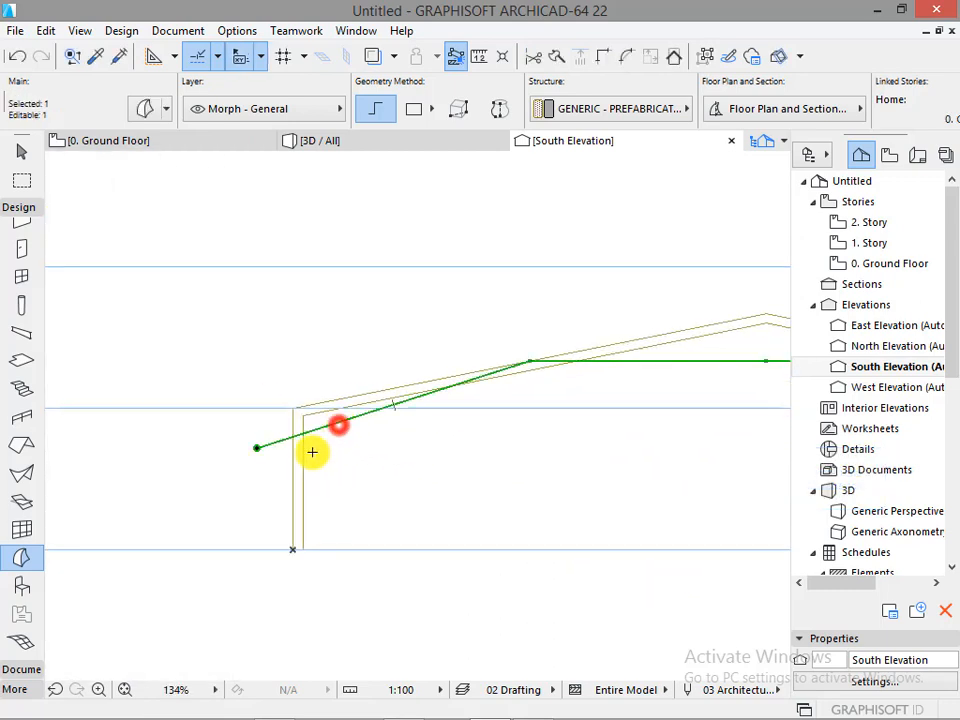
click(258, 446)
click(258, 447)
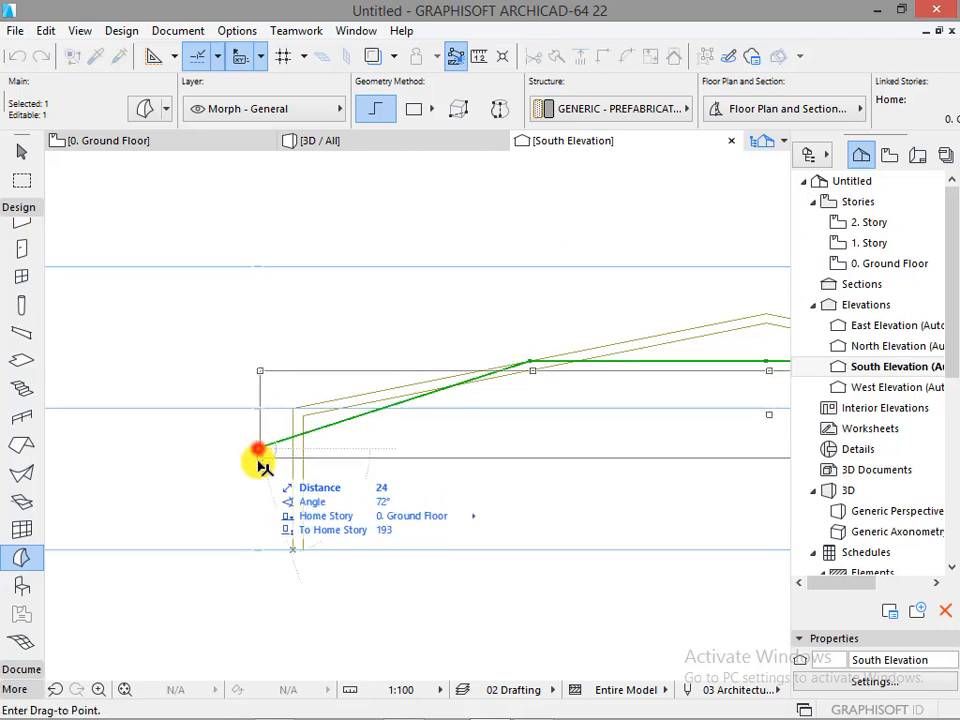
key(Return)
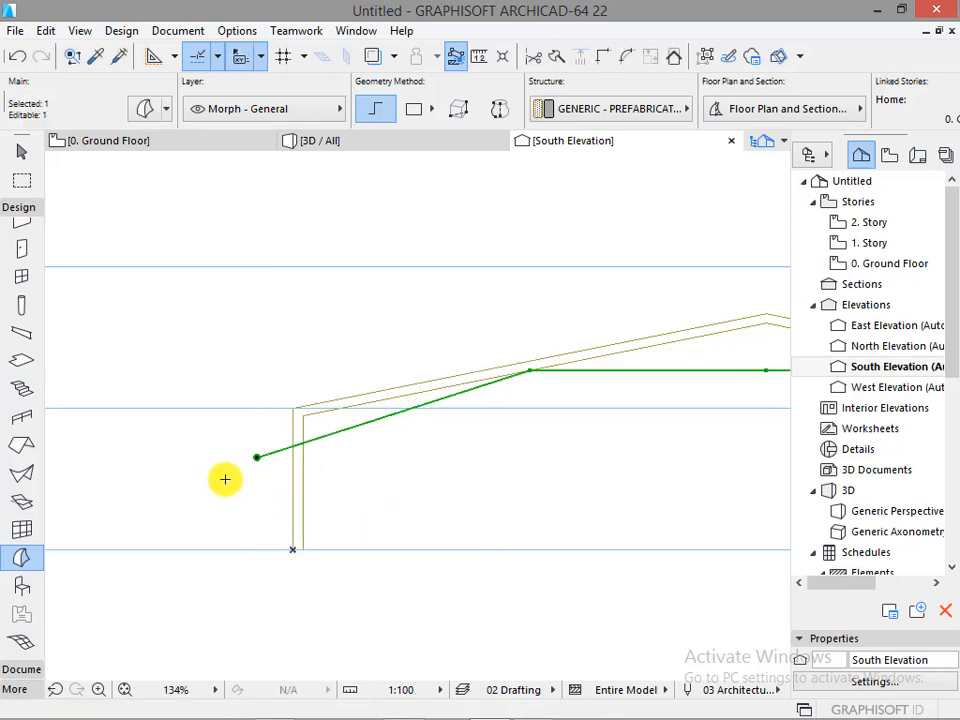
key(ctrl+z)
key(ctrl+z)
click(563, 414)
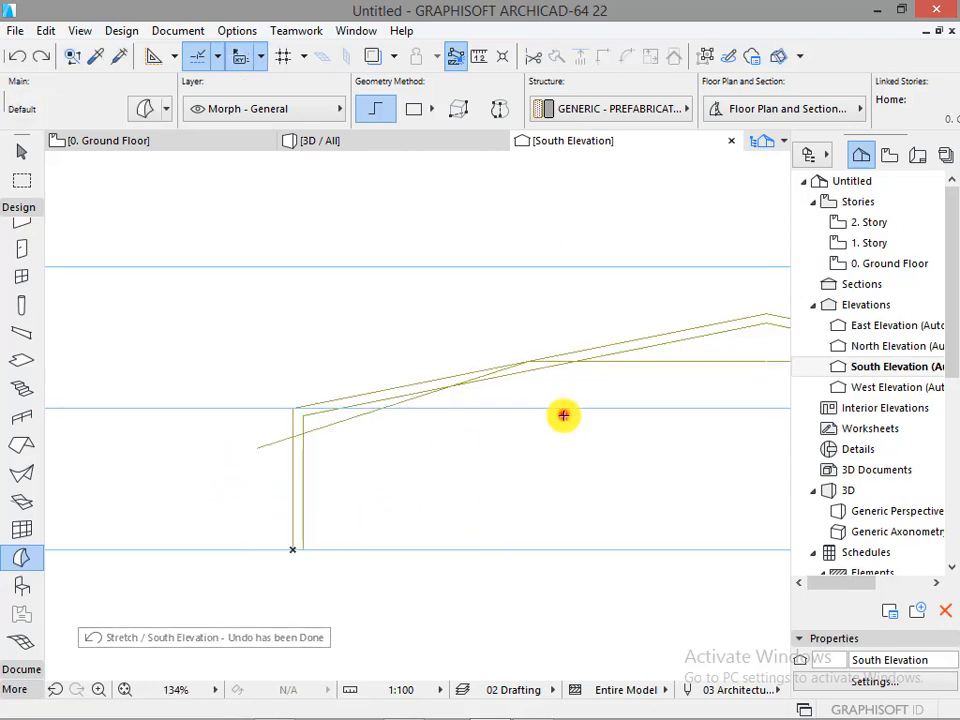
scroll(381, 437, down, 5)
key(ctrl+shift+z)
Place a copy of the lower roof line about 20 directly below the original.
scroll(562, 408, up, 6)
click(675, 400)
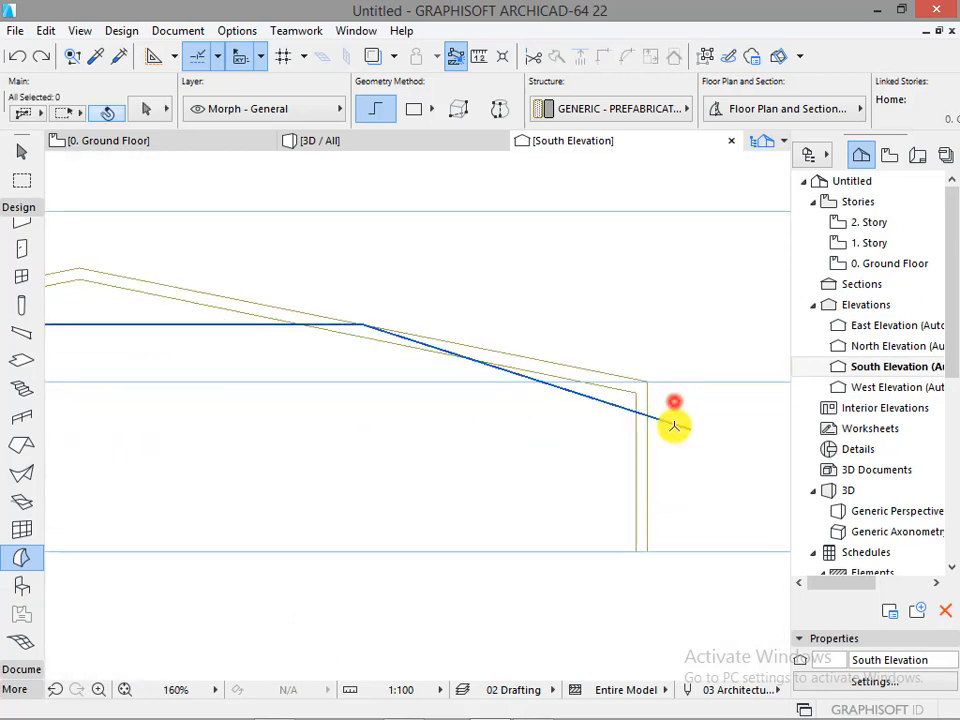
click(674, 427)
click(360, 330)
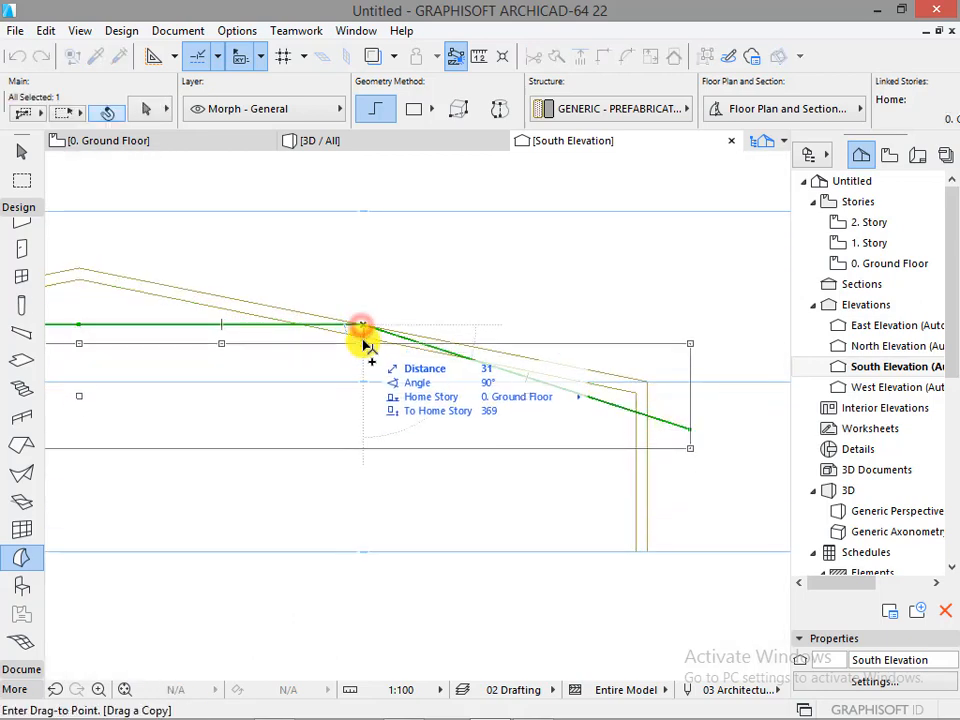
click(362, 340)
click(406, 295)
In the 3D view, draw a triangular morph face joining the outer frame's left leg to the original lower roof line's left end.
click(358, 148)
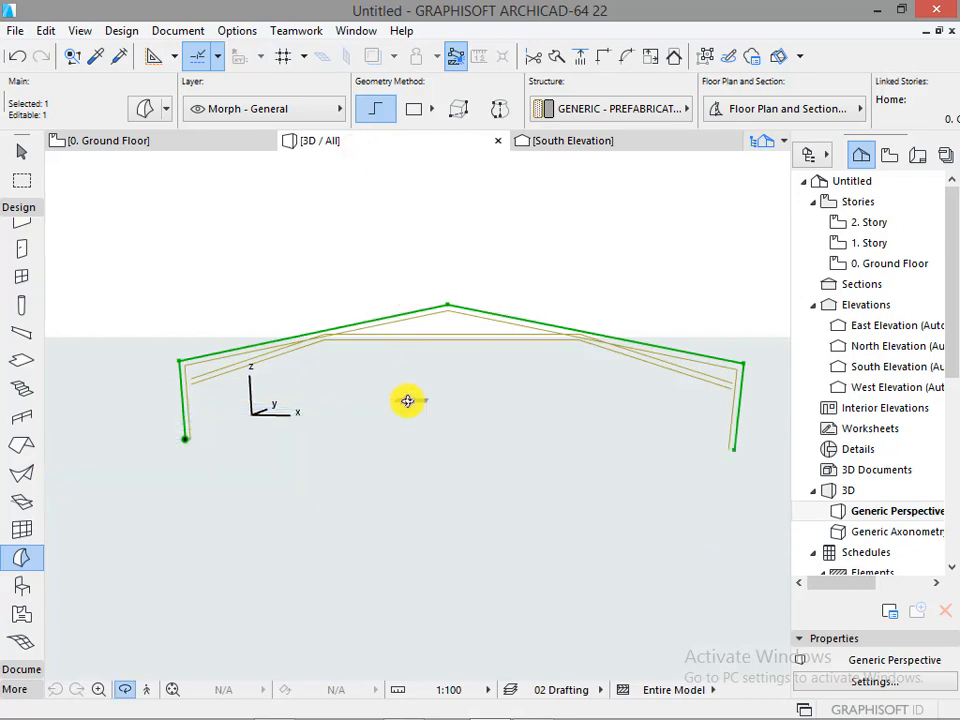
shift+middle_drag(343, 401, 438, 560)
key(Escape)
click(428, 525)
click(319, 407)
click(433, 381)
click(429, 523)
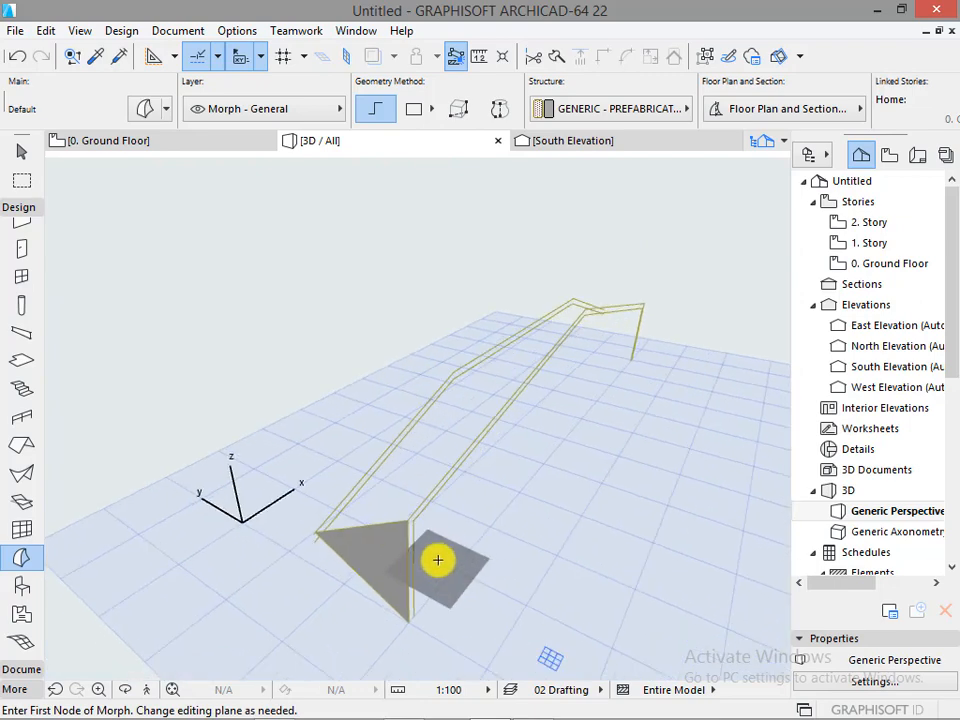
Draw a triangular morph face between the outer frame's left eave, the original lower roof line's left bend and the ridge.
click(407, 516)
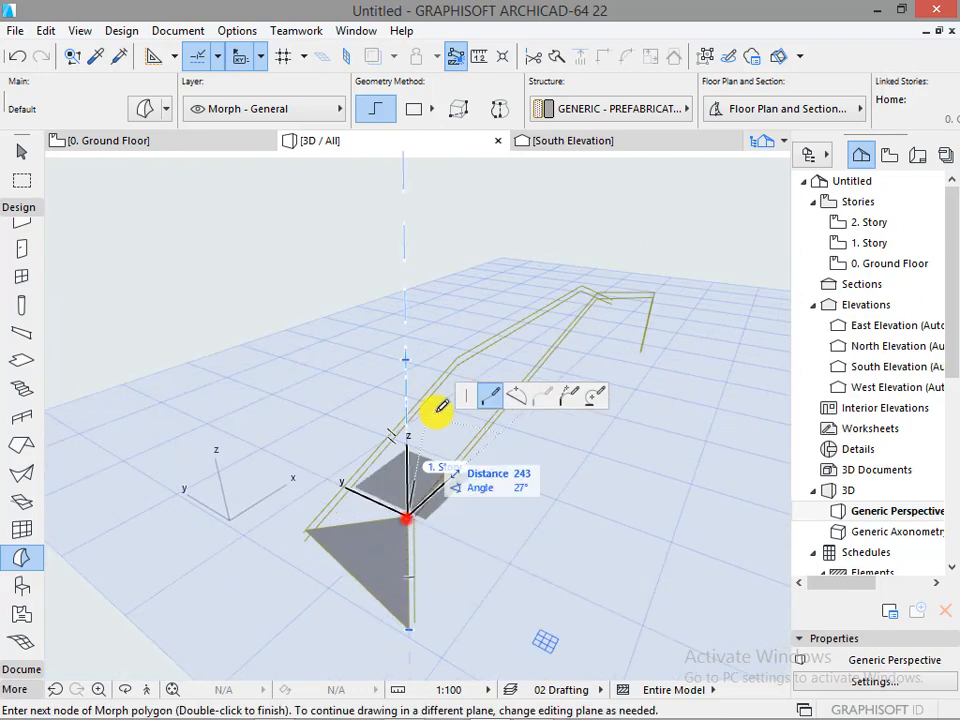
click(456, 358)
shift+middle_drag(600, 292, 574, 338)
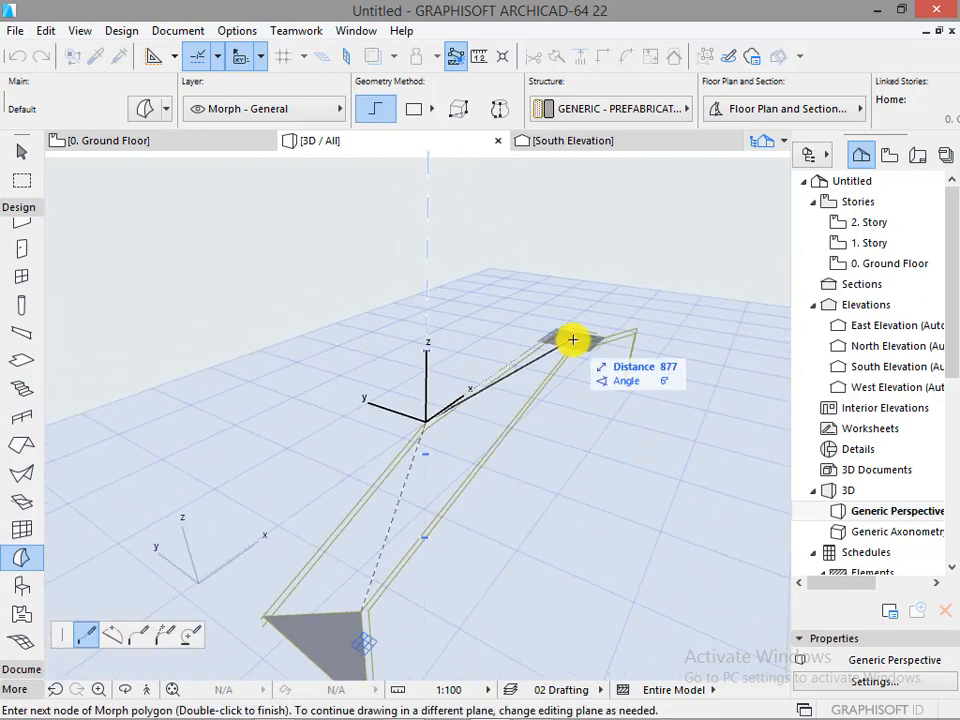
click(571, 343)
click(361, 612)
Draw a triangular morph face between the outer frame's left eave and the original lower roof line's left end and left bend.
click(361, 613)
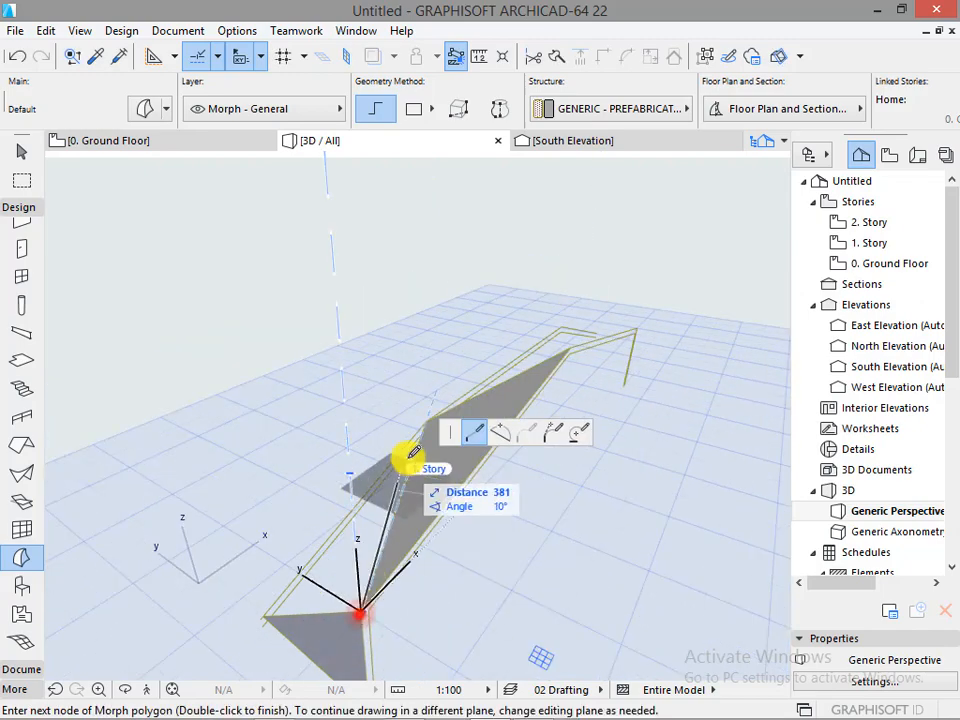
shift+middle_drag(390, 542, 402, 524)
click(361, 535)
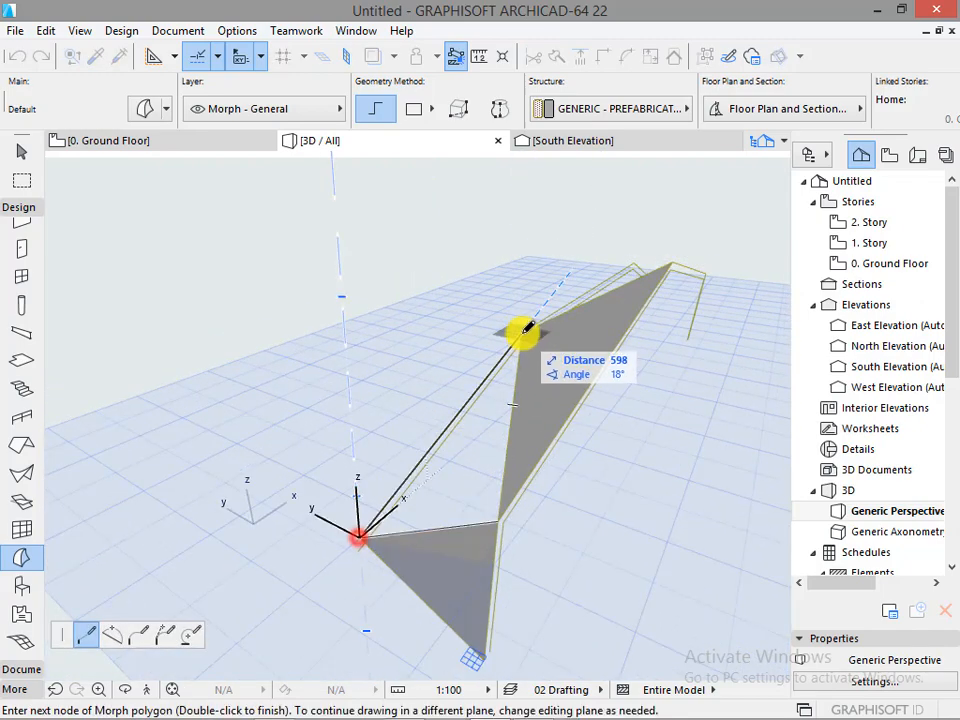
click(521, 332)
click(497, 520)
Draw a triangular morph face between the outer frame's ridge and the two bends of the original lower roof line.
shift+middle_drag(497, 520, 424, 447)
click(303, 366)
click(499, 498)
click(316, 364)
click(358, 387)
click(360, 565)
key(ctrl+z)
Draw a triangular morph face between the outer frame's right eave, the original lower roof line's right bend and the ridge.
click(441, 513)
shift+middle_drag(441, 513, 453, 547)
click(453, 549)
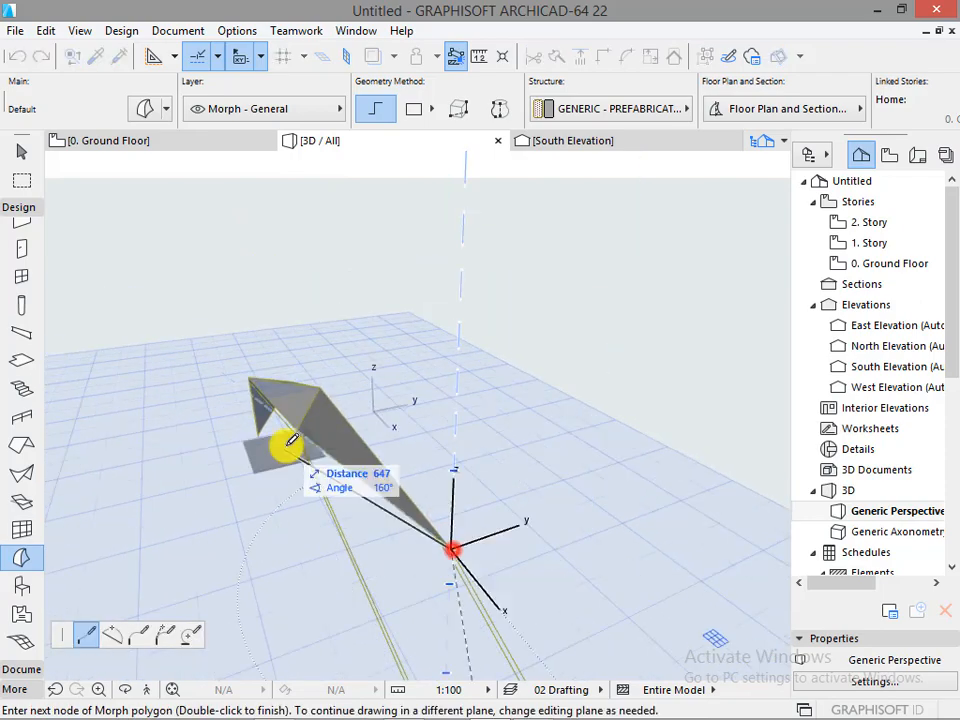
click(298, 433)
shift+middle_drag(298, 433, 384, 336)
click(477, 418)
shift+middle_drag(478, 419, 272, 454)
click(272, 454)
Draw a triangular morph face between the original lower roof line's right end, its right bend and the outer frame's right eave.
click(435, 514)
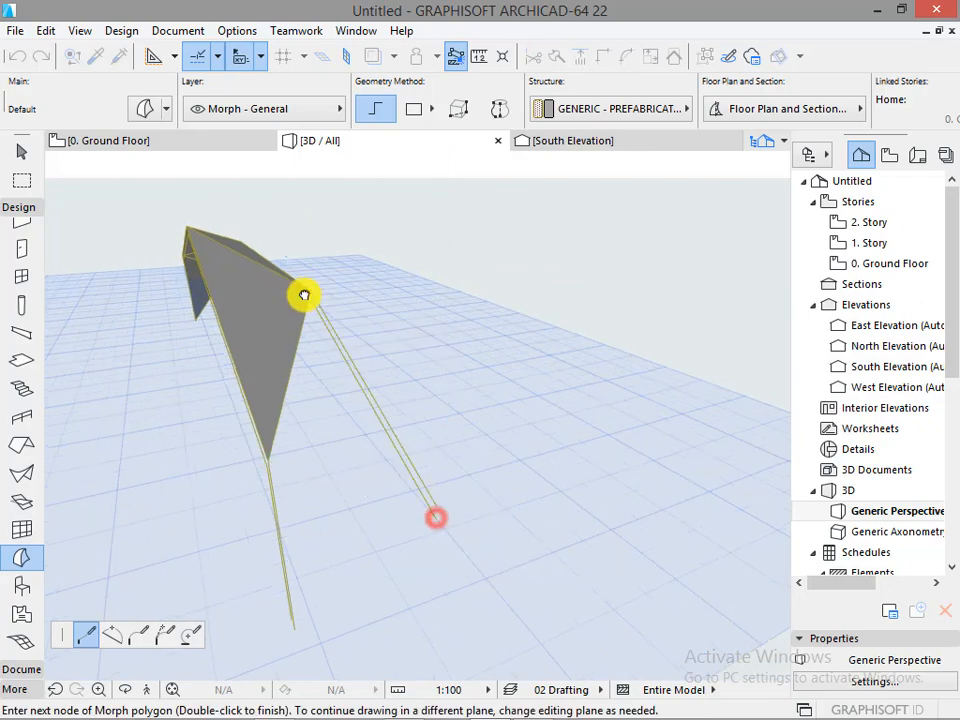
shift+middle_drag(302, 294, 484, 464)
click(345, 563)
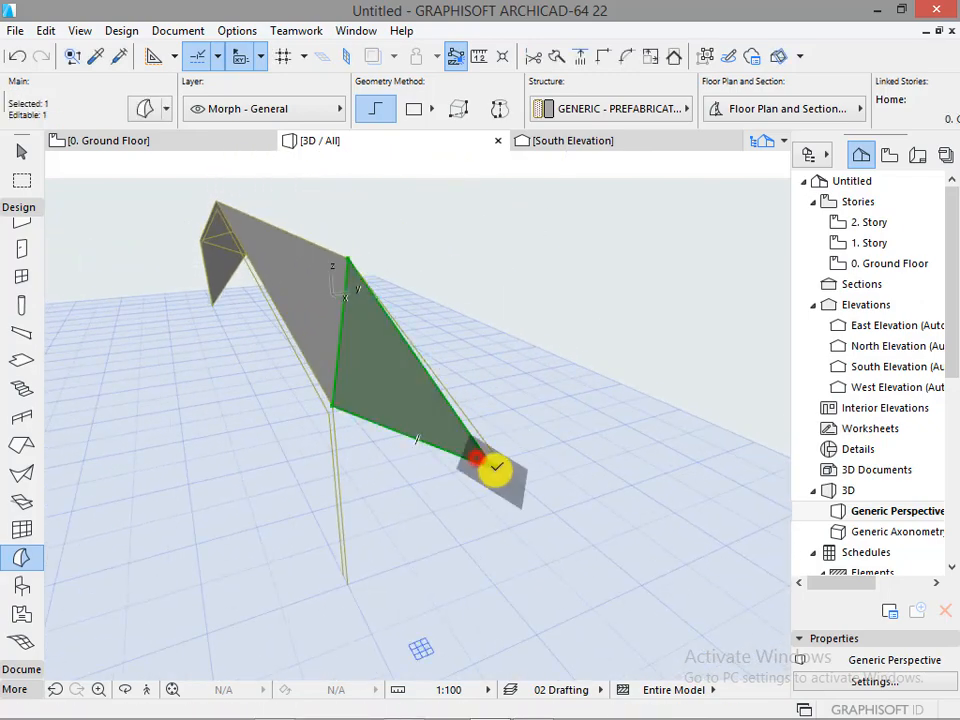
click(495, 468)
click(495, 456)
shift+middle_drag(568, 469, 557, 408)
key(Escape)
Draw a triangular morph face joining the outer frame's right leg to the original lower roof line's right end.
click(545, 377)
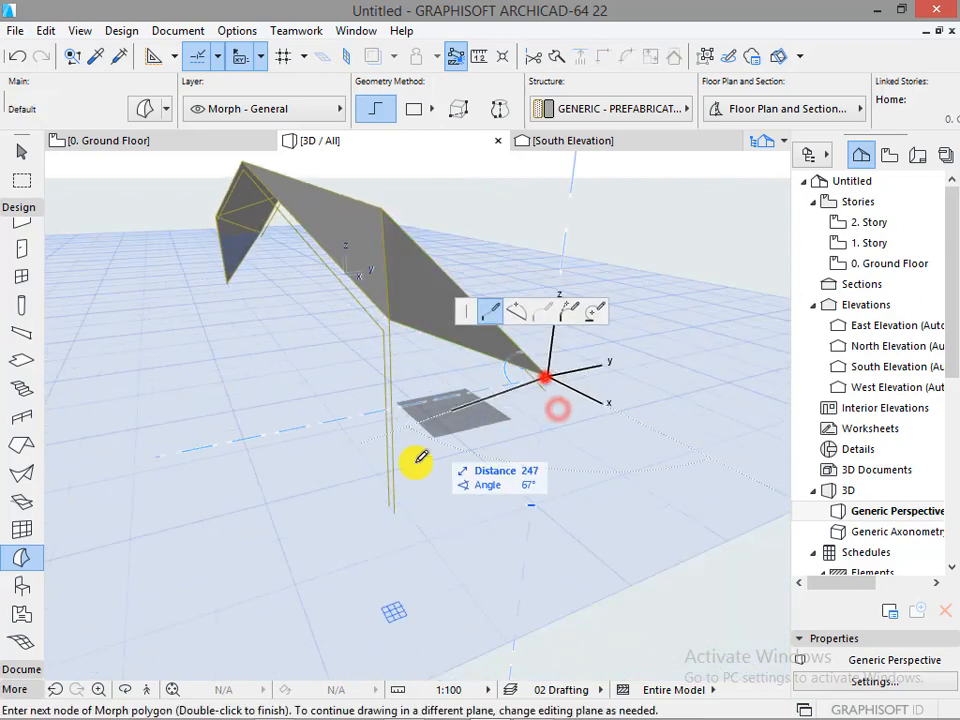
click(394, 509)
click(388, 316)
click(545, 376)
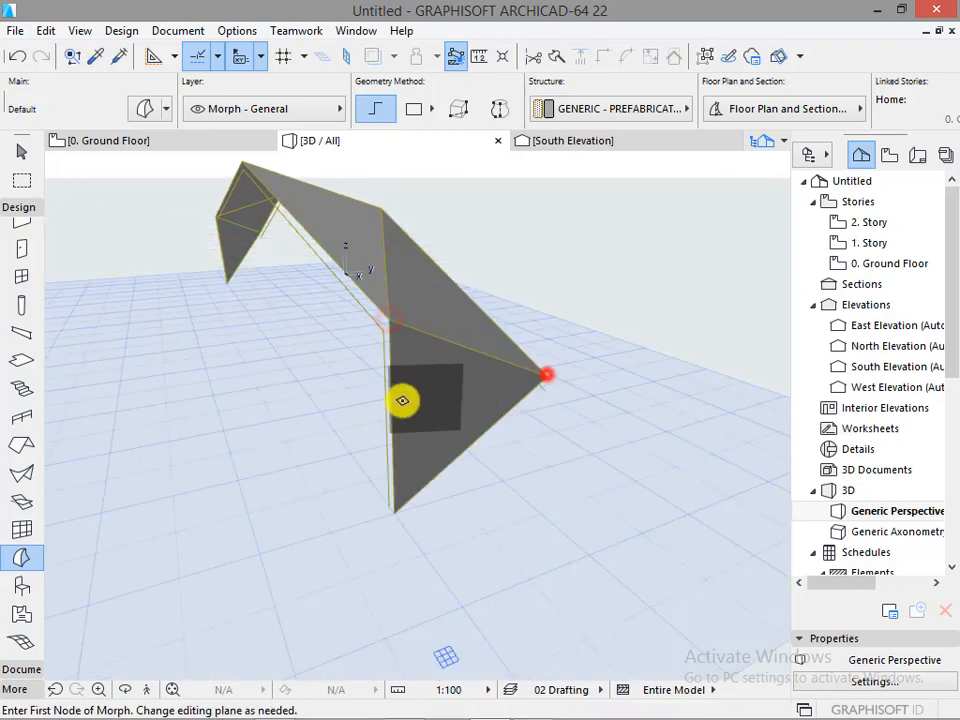
shift+middle_drag(396, 400, 475, 455)
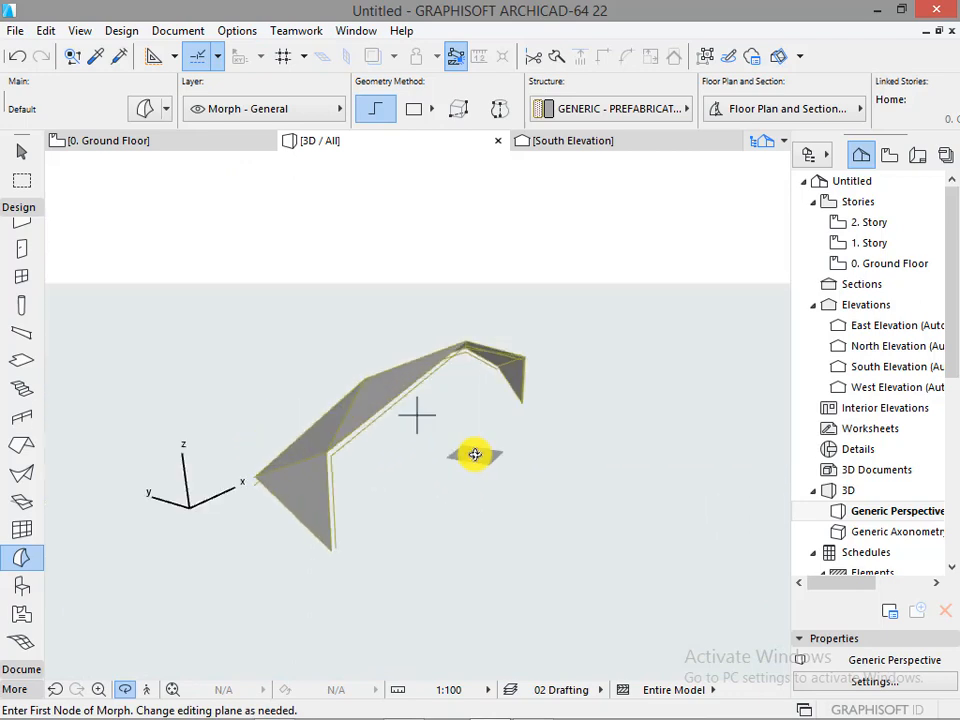
In the South Elevation, try to move the right end node of the offset lower roof line horizontally inward, and undo it.
key(ctrl+Tab)
scroll(703, 414, down, 4)
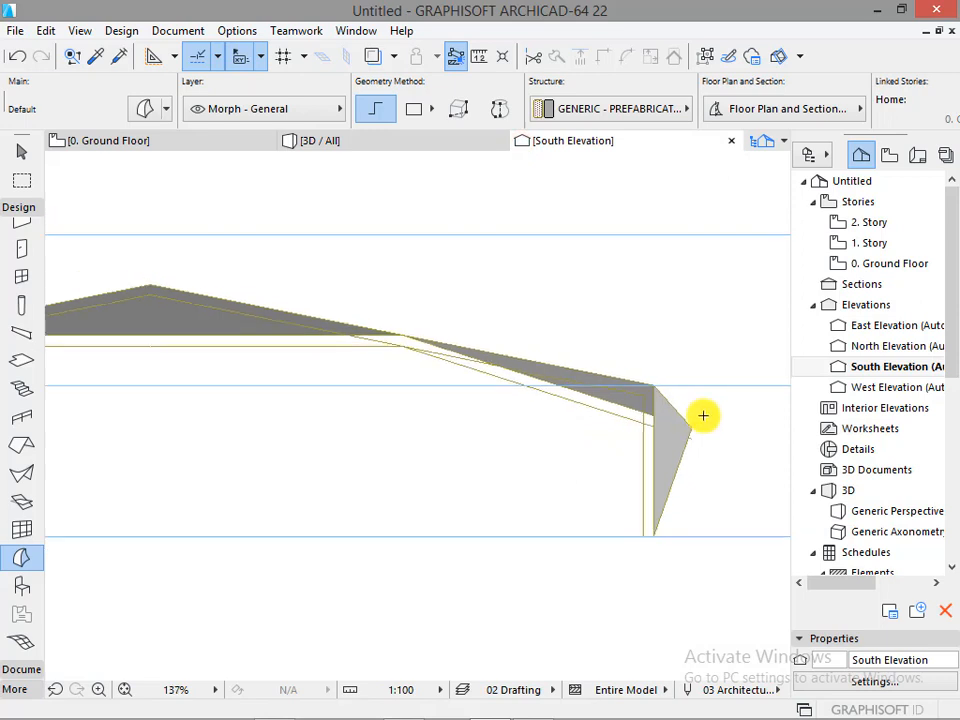
scroll(694, 423, up, 7)
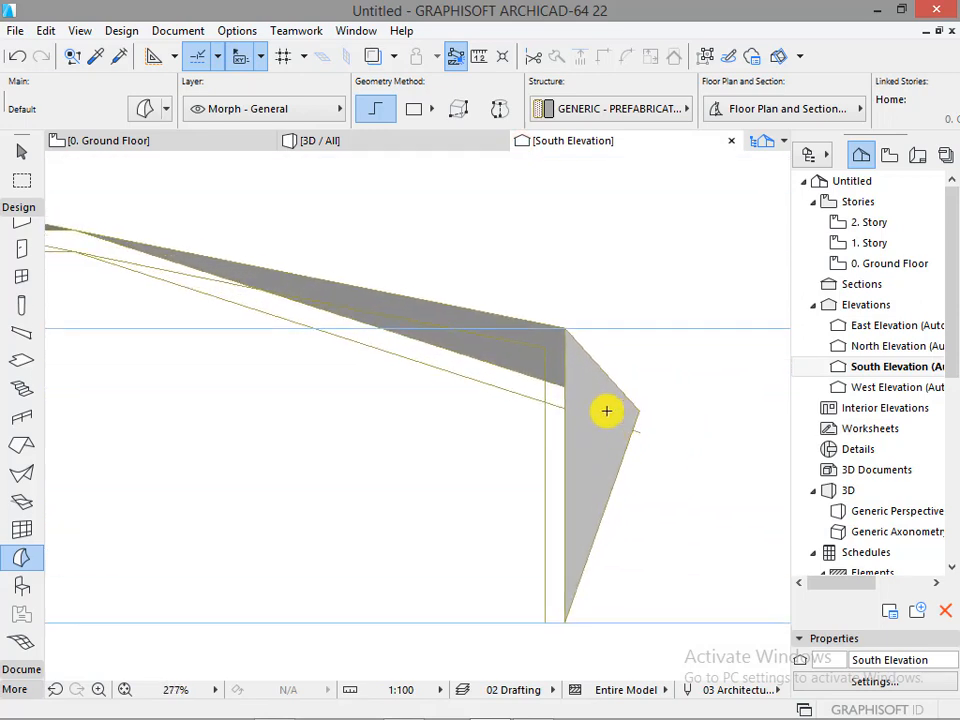
scroll(615, 410, down, 3)
scroll(625, 411, up, 3)
click(553, 429)
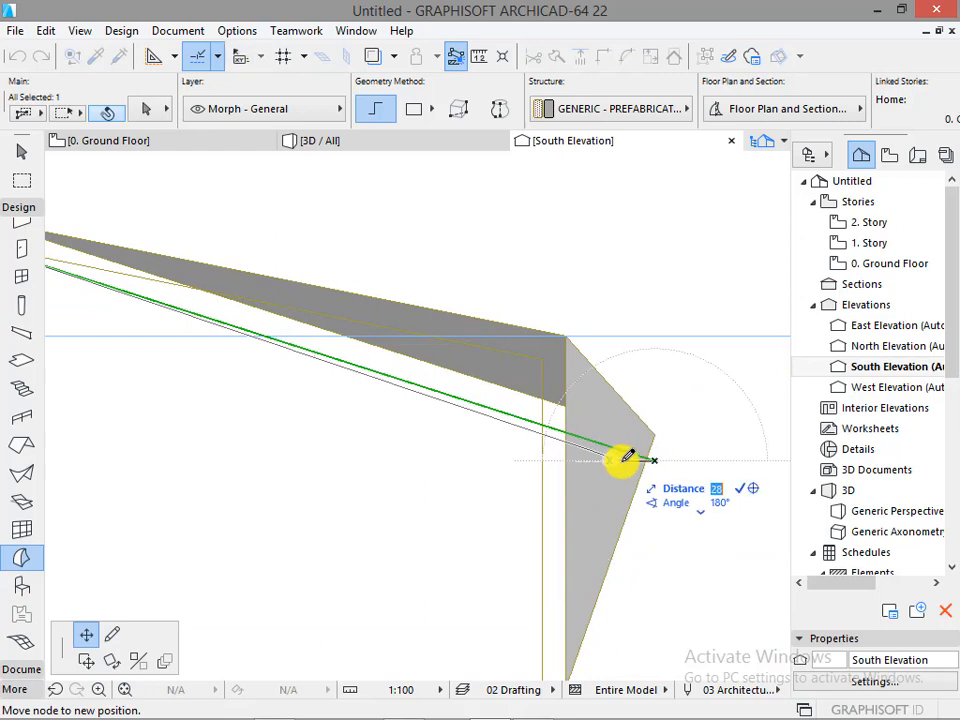
click(624, 460)
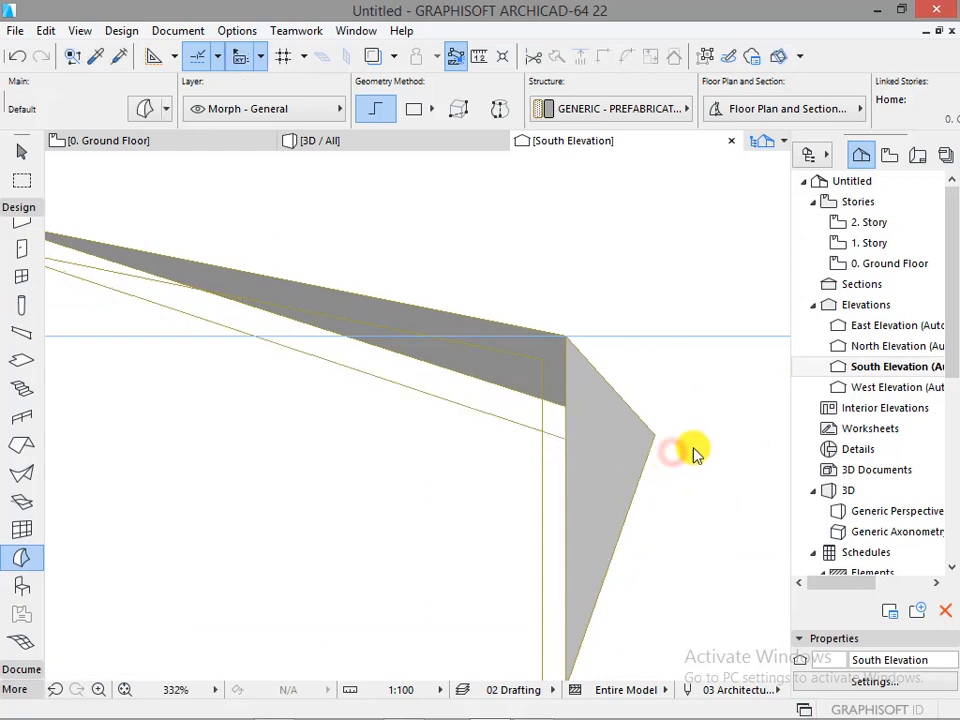
key(ctrl+z)
scroll(661, 461, up, 3)
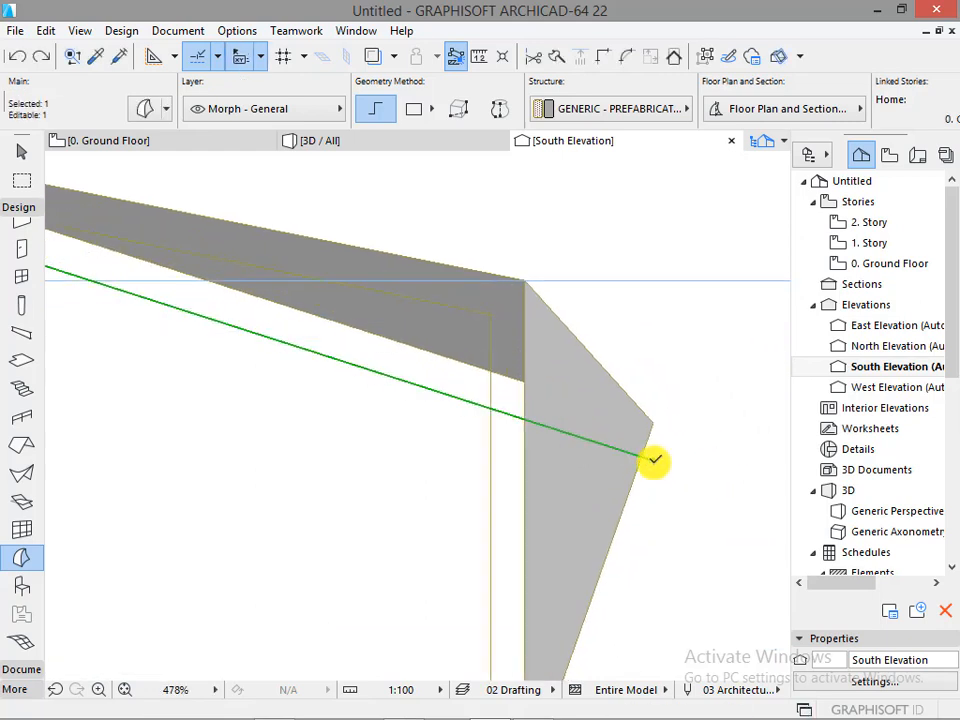
click(668, 461)
Shorten the offset lower roof line at its left end by moving the end node inward along the line's own slope.
scroll(678, 445, down, 8)
scroll(545, 453, down, 2)
scroll(306, 446, up, 6)
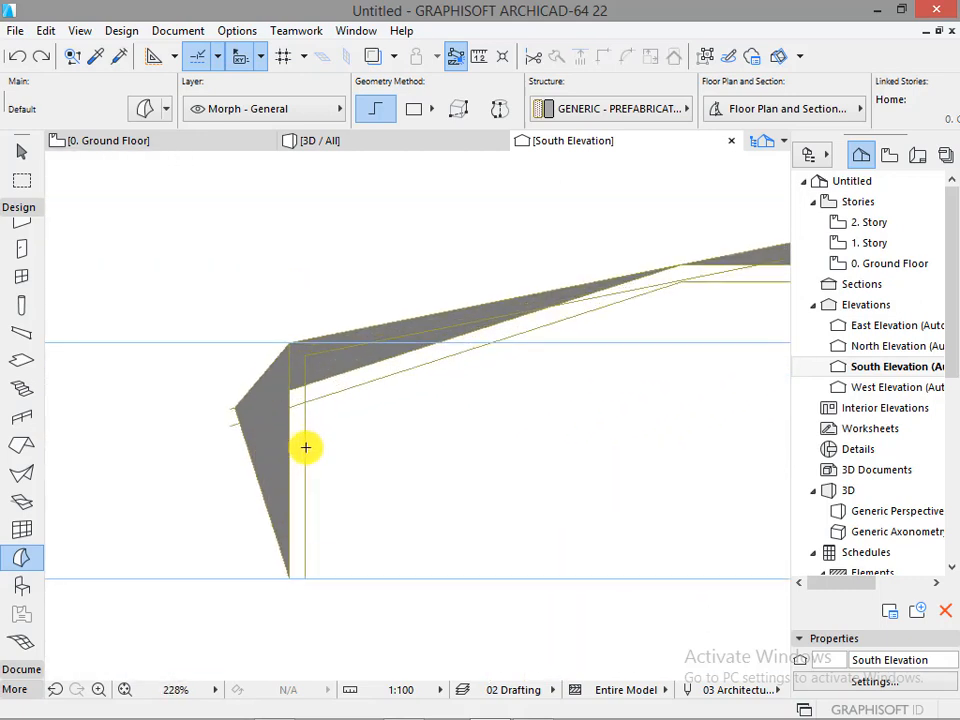
click(297, 393)
click(211, 419)
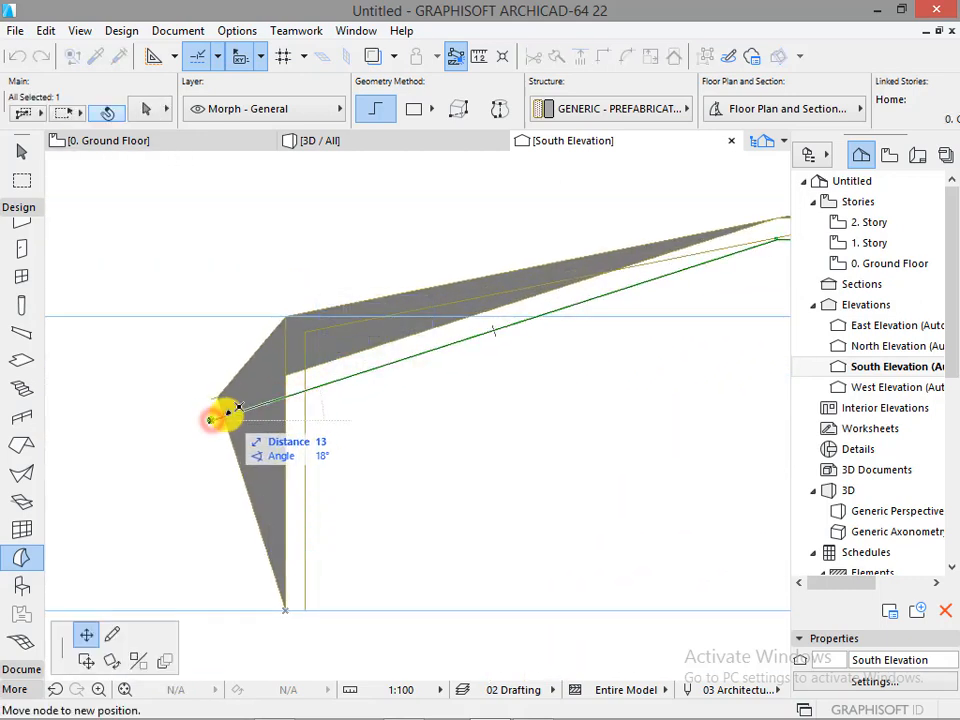
click(226, 414)
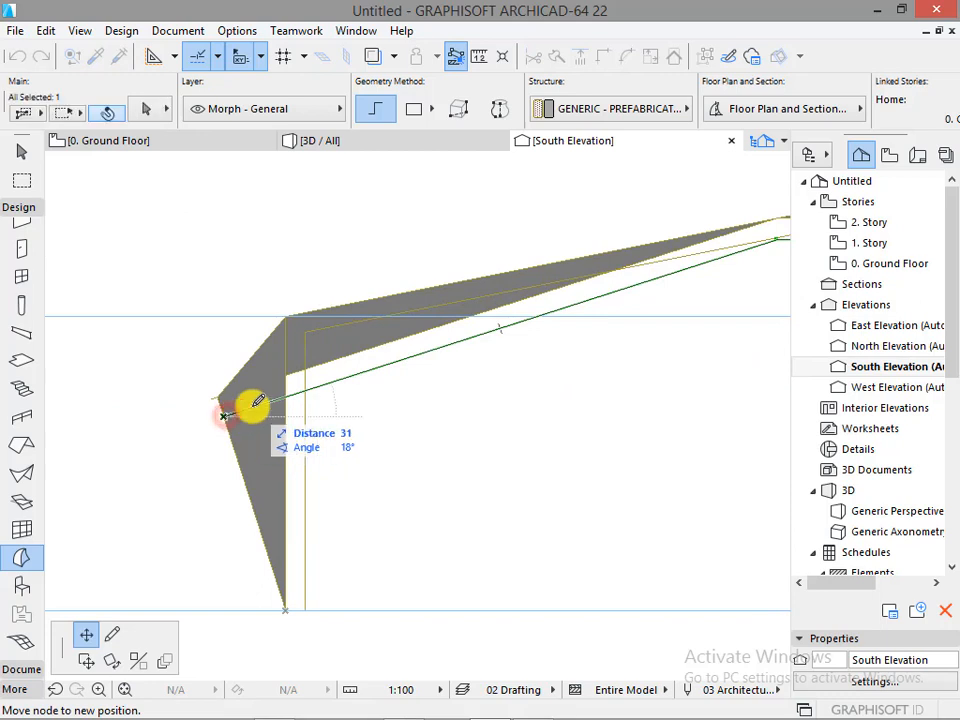
key(Escape)
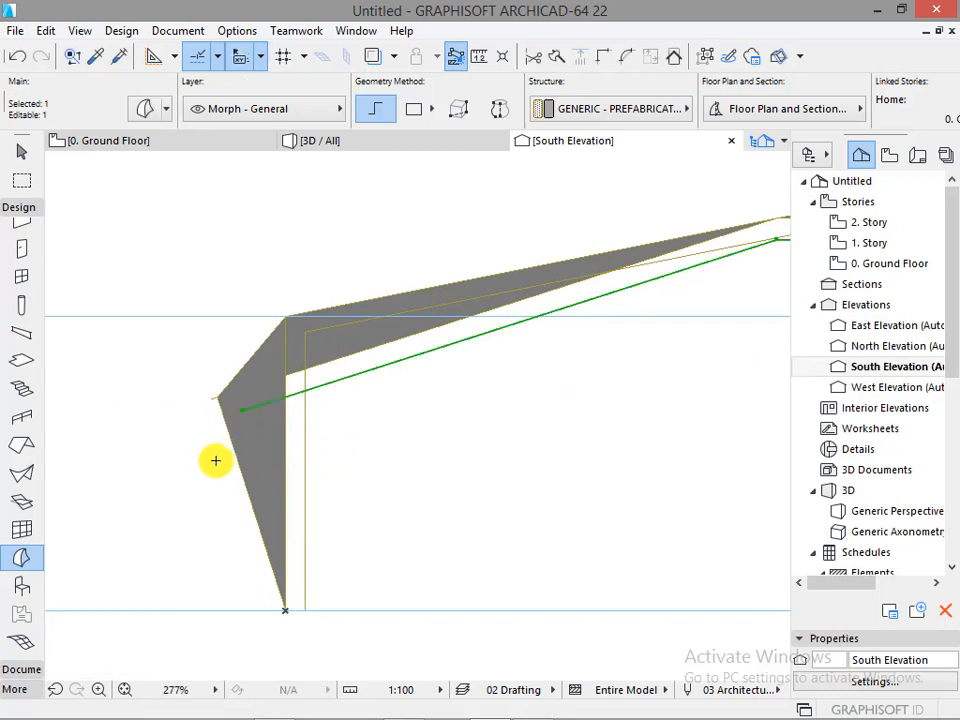
click(214, 458)
Shorten the offset lower roof line at its right end by moving the end node inward along the line's own slope.
scroll(167, 444, down, 2)
scroll(594, 424, up, 1)
scroll(620, 440, up, 3)
click(618, 440)
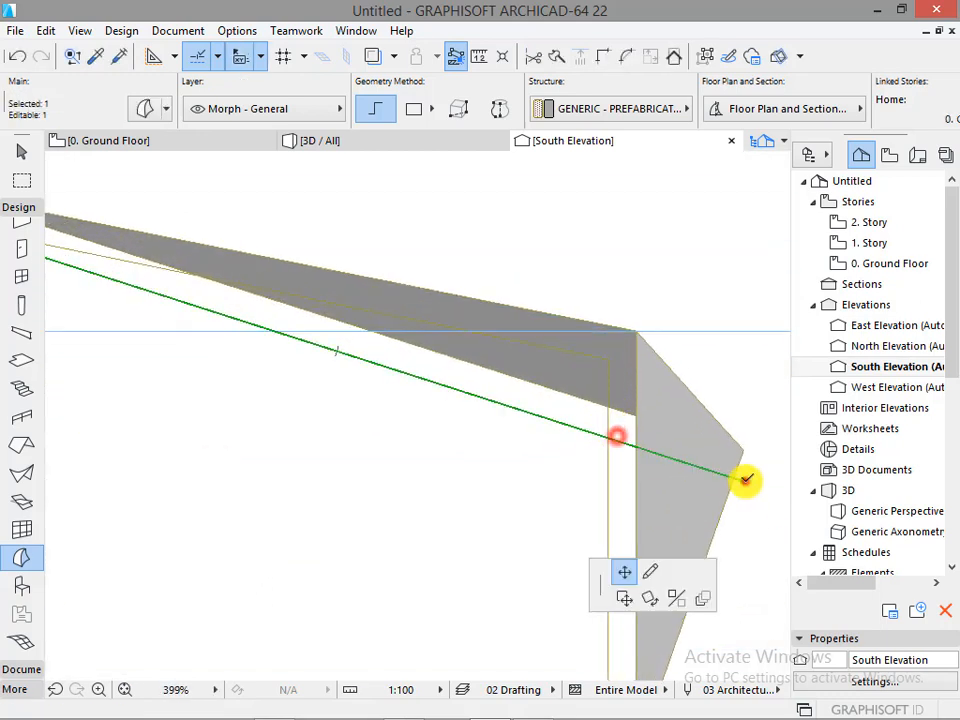
click(742, 481)
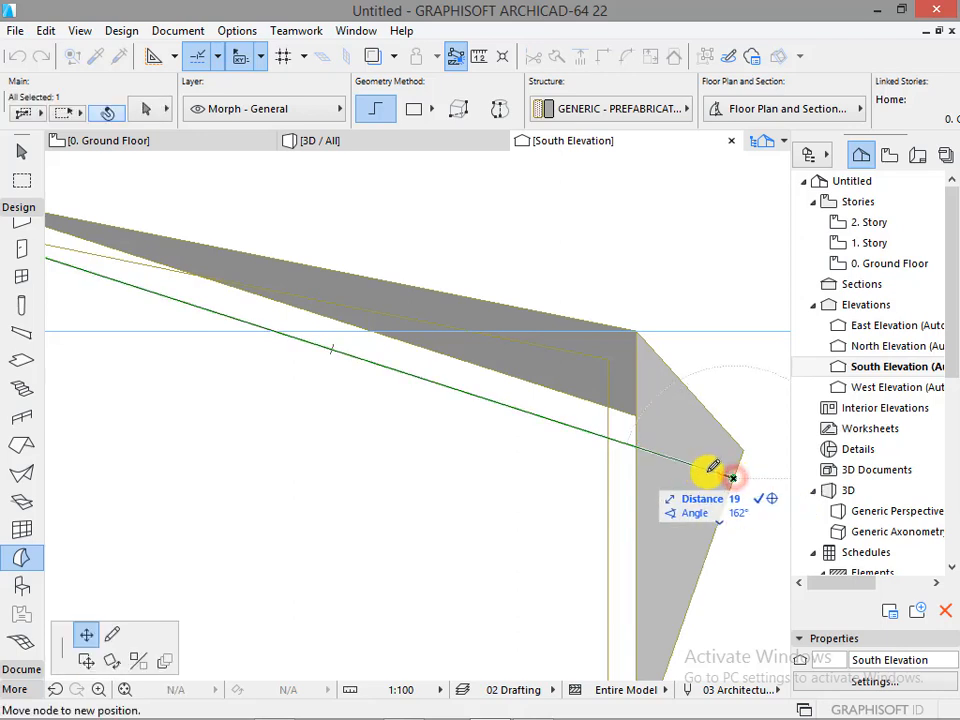
click(707, 468)
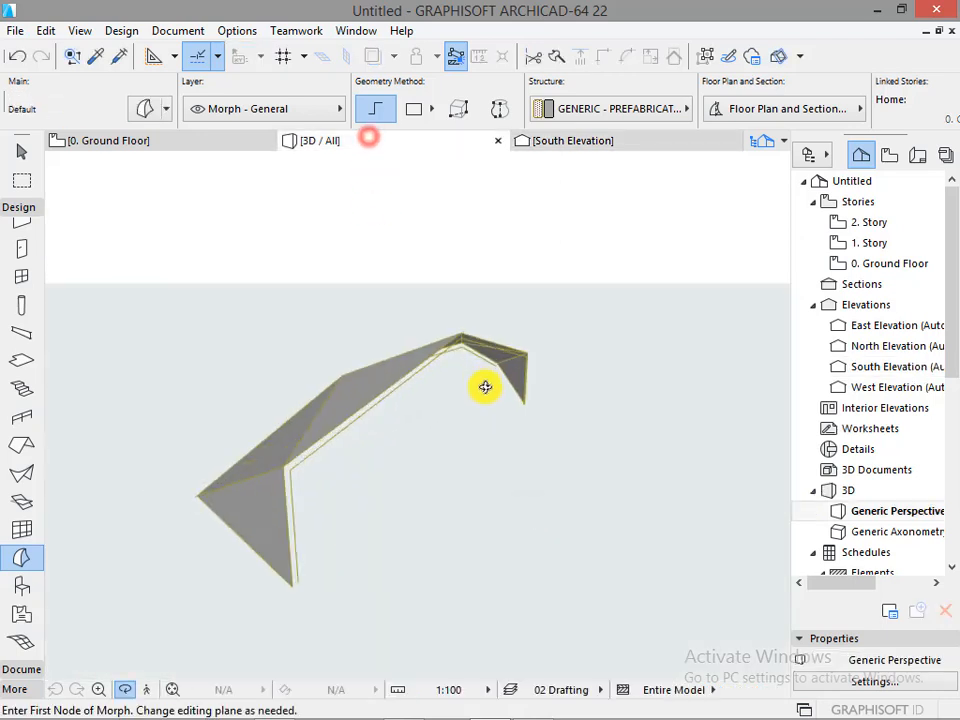
In the 3D view, draw a triangular morph face joining the inner frame's right leg to the offset lower roof line's right end.
drag(429, 439, 404, 498)
drag(558, 417, 595, 352)
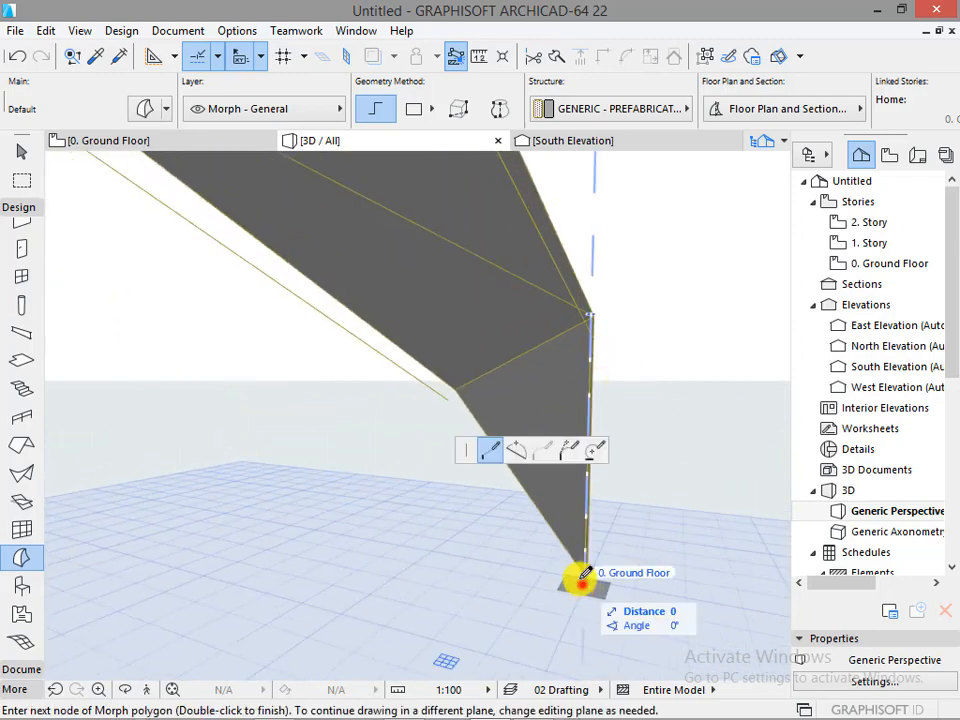
click(446, 397)
click(591, 337)
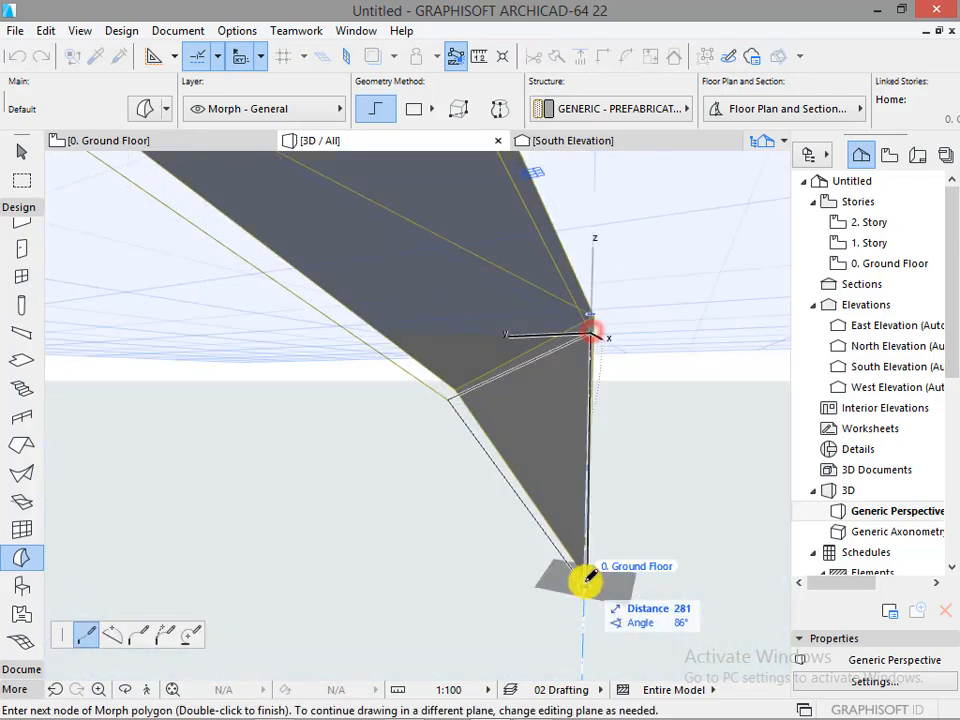
click(585, 580)
click(449, 398)
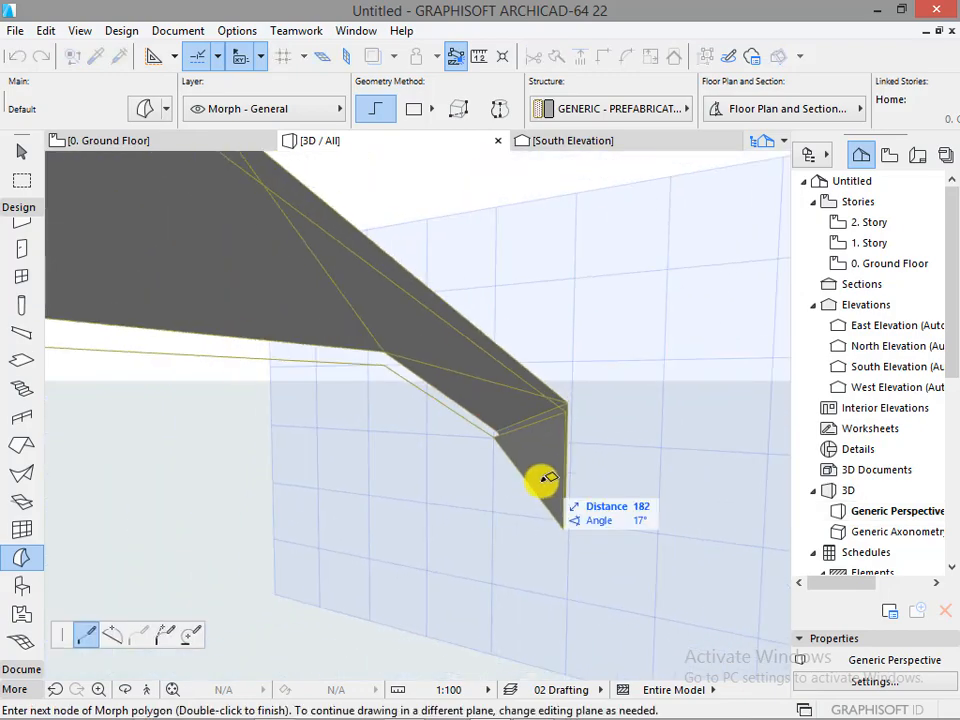
Draw a triangular morph face between the offset lower roof line's right end, its right bend and the inner frame's right eave.
click(386, 365)
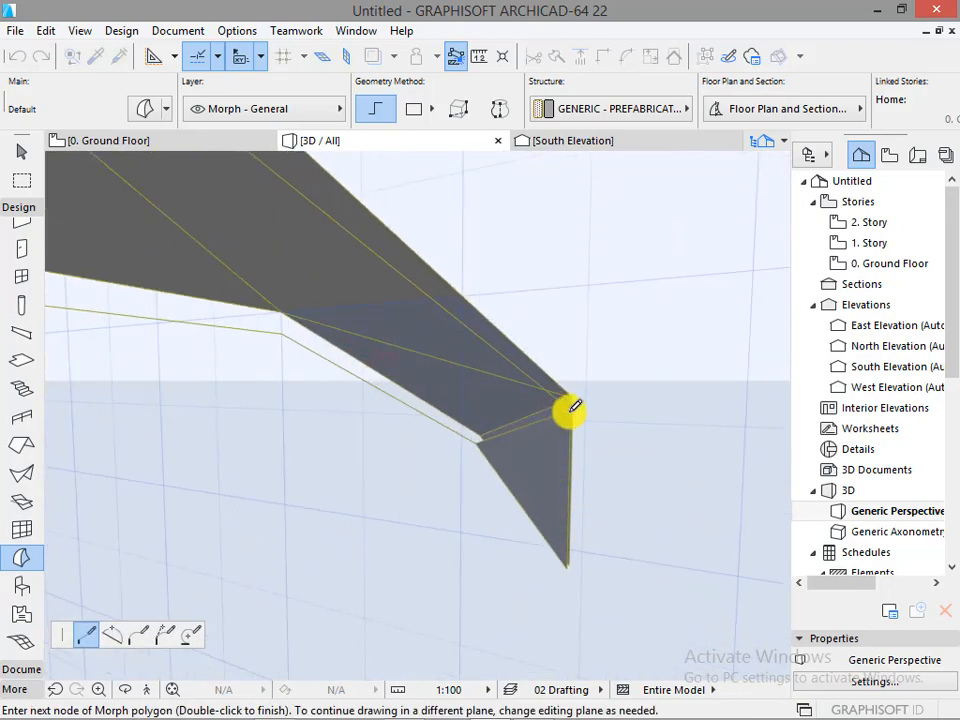
click(568, 409)
click(482, 438)
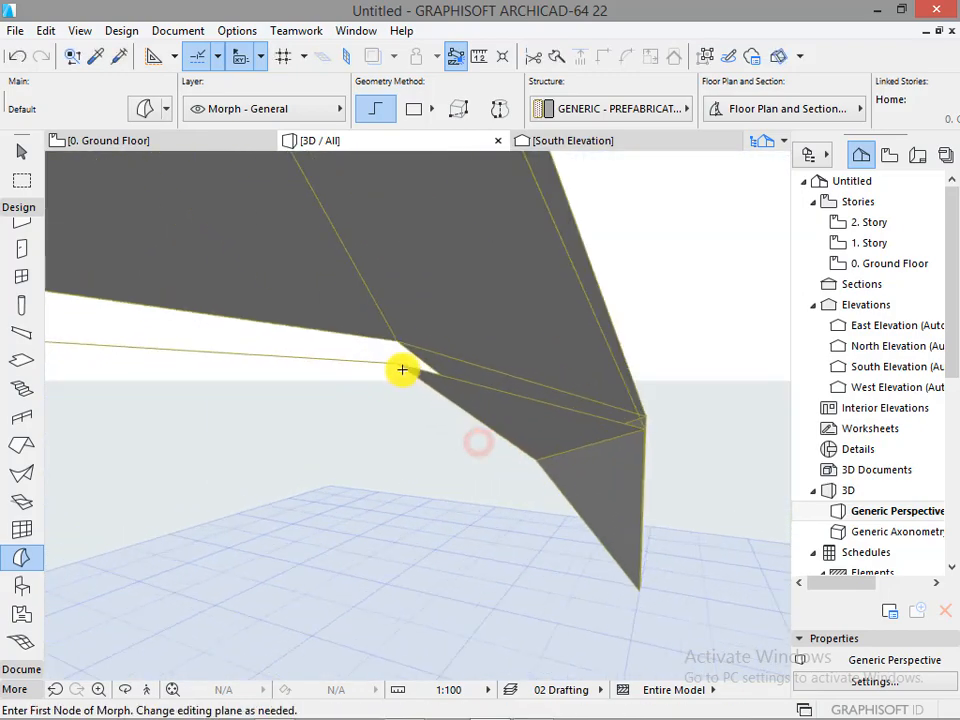
Draw a triangular morph face between the offset lower roof line's right bend, the inner frame's ridge and its right eave.
click(398, 365)
click(325, 272)
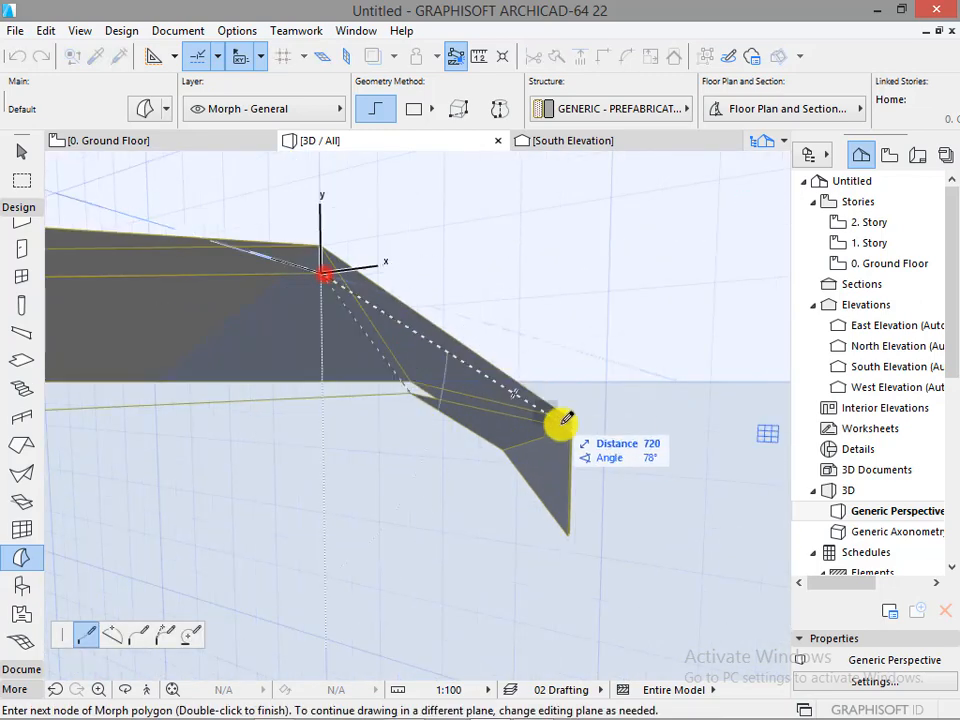
click(572, 425)
click(408, 391)
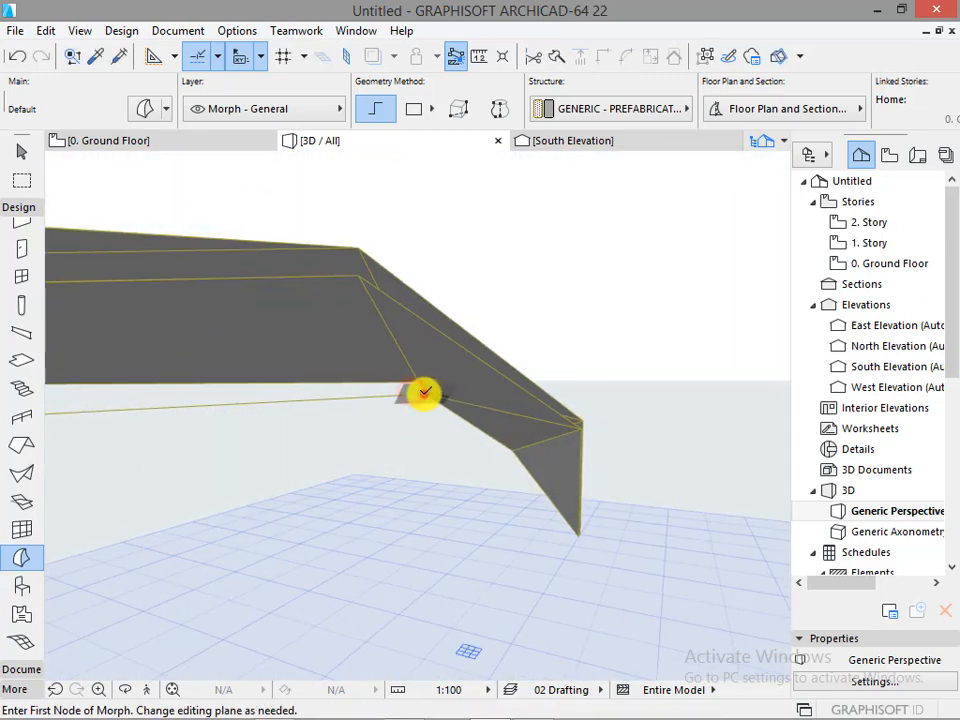
Draw a triangular morph face between the inner frame's ridge and the two bends of the offset lower roof line.
click(424, 393)
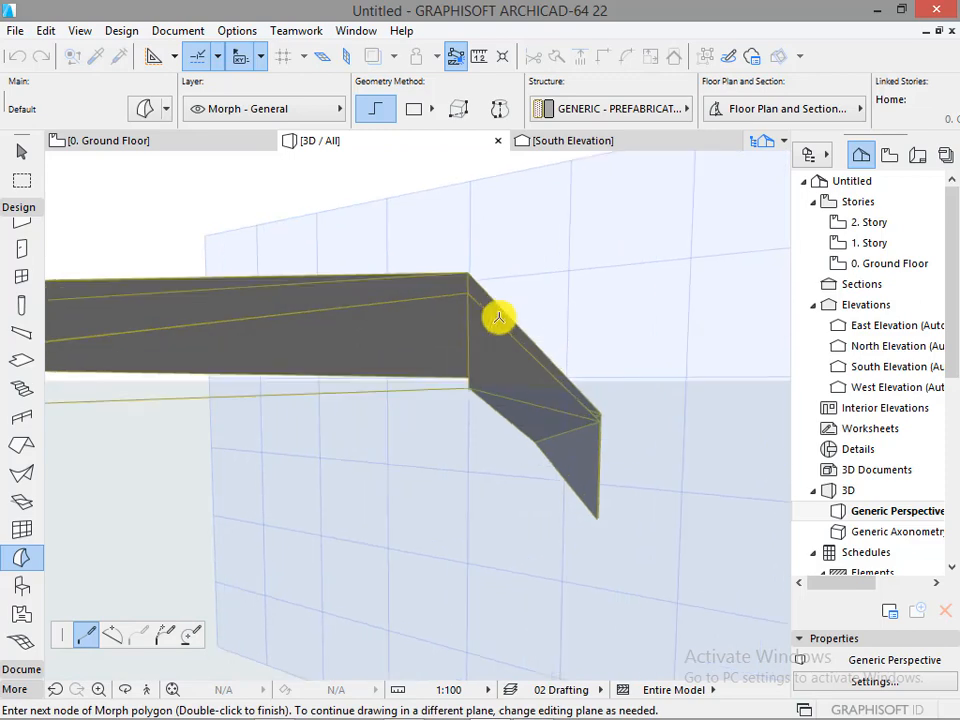
shift+middle_drag(499, 317, 447, 270)
click(400, 193)
mouse_move(395, 193)
shift+middle_down()
mouse_move(561, 236)
mouse_move(585, 275)
mouse_move(368, 269)
shift+middle_up()
mouse_move(433, 319)
shift+middle_down()
mouse_move(347, 236)
mouse_move(427, 284)
shift+middle_up()
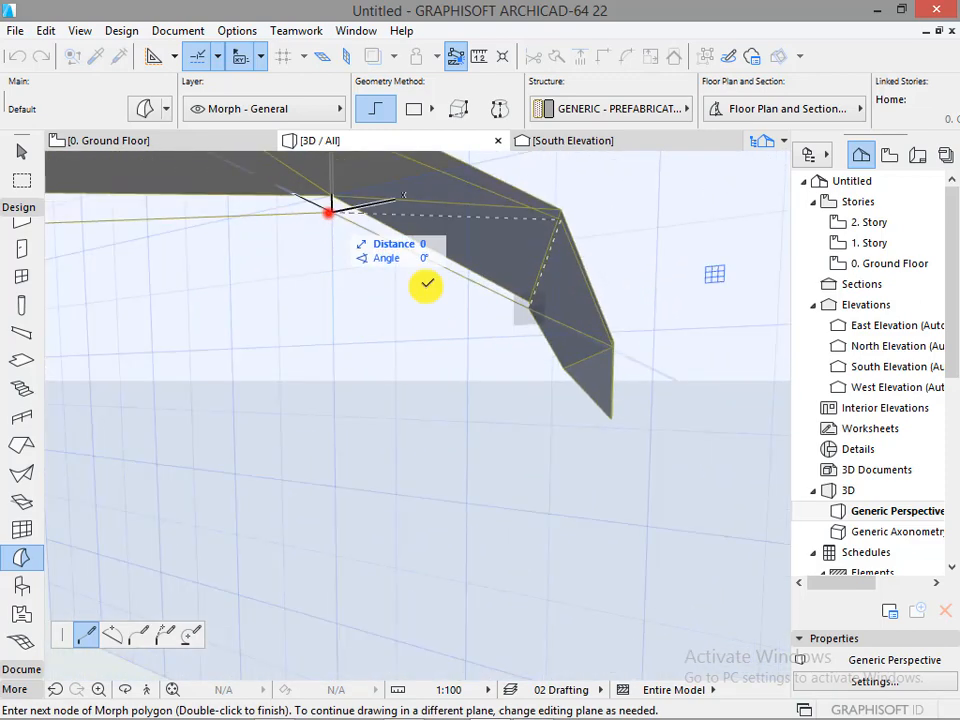
double_click(533, 305)
Draw a triangular morph face between the inner frame's ridge, the offset lower roof line's left bend and the inner frame's left eave.
shift+middle_drag(553, 437, 296, 354)
click(567, 190)
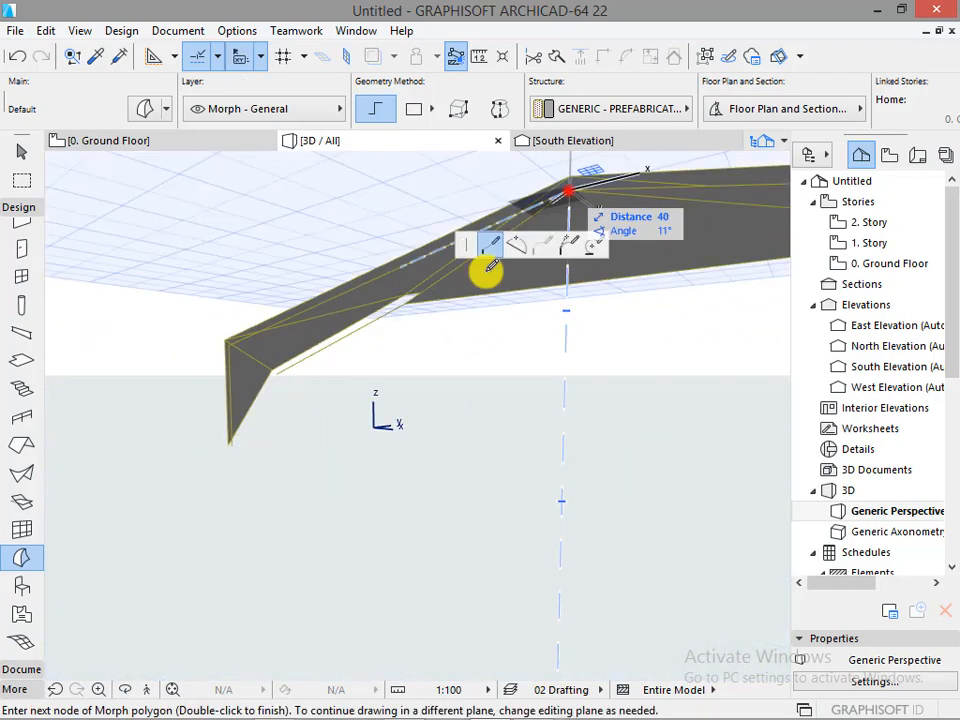
click(405, 304)
shift+middle_drag(405, 304, 190, 368)
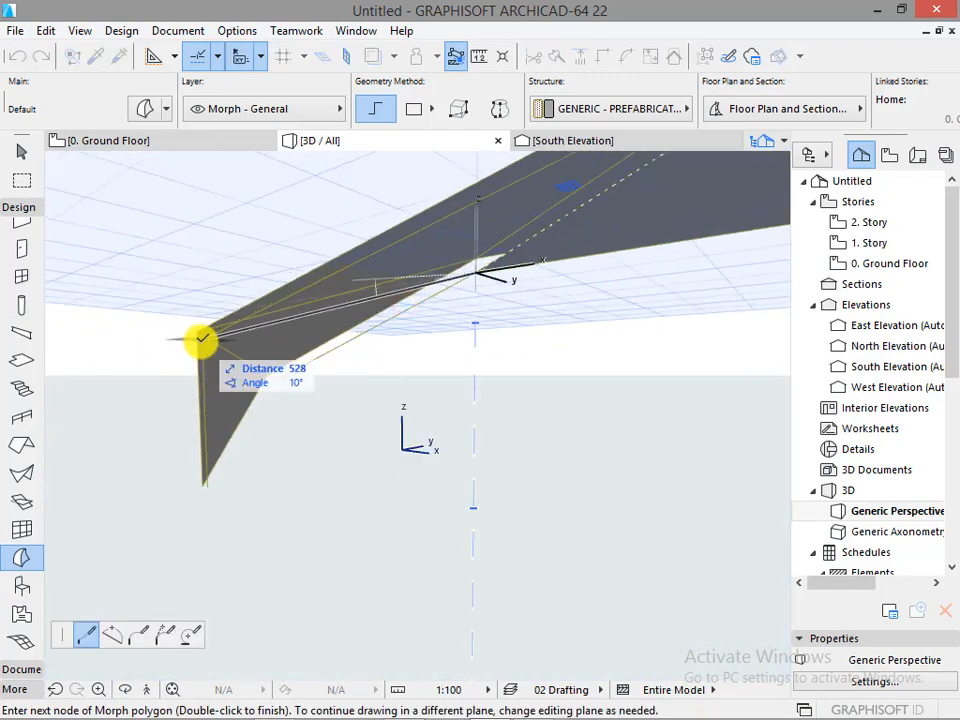
click(201, 341)
shift+middle_drag(497, 258, 510, 311)
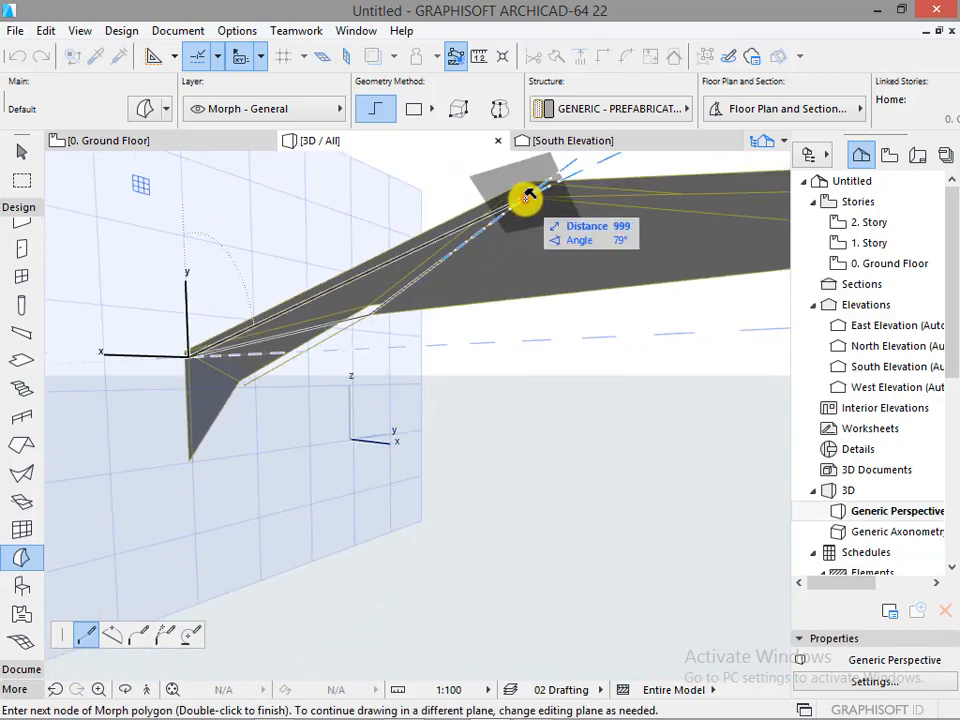
double_click(525, 199)
Draw a triangular morph face between the offset lower roof line's left bend, its left end and the inner frame's left eave.
scroll(318, 372, up, 2)
shift+middle_drag(324, 401, 186, 343)
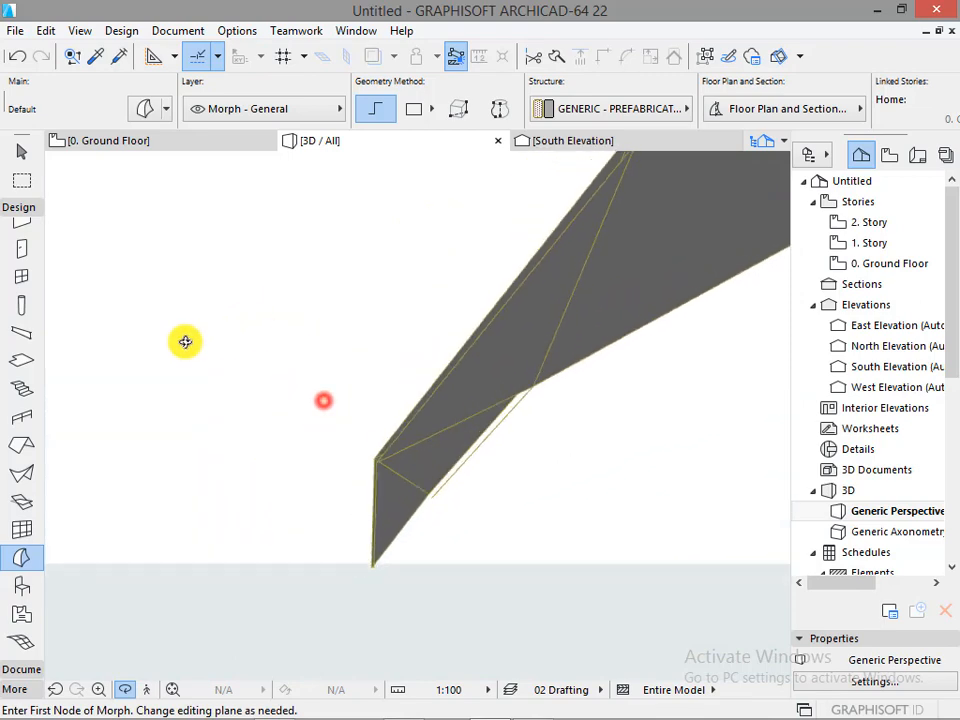
shift+middle_drag(495, 397, 311, 420)
scroll(324, 426, up, 3)
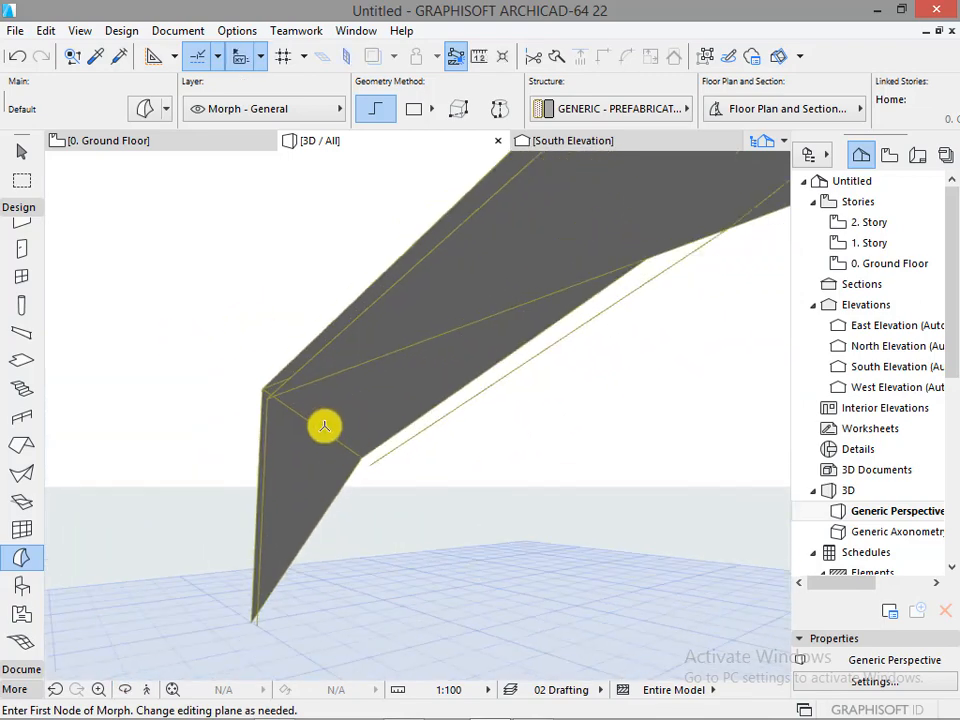
scroll(324, 426, down, 1)
click(653, 263)
click(359, 455)
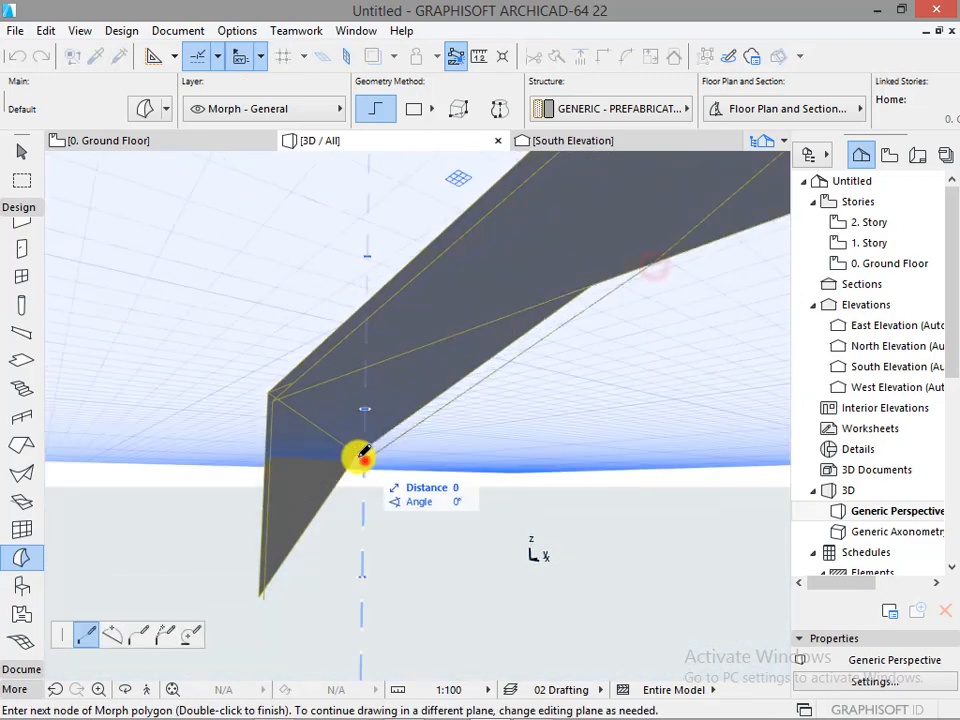
click(273, 398)
click(653, 263)
Draw a triangular morph face joining the inner frame's left leg to the offset lower roof line's left end.
shift+middle_drag(396, 486, 452, 426)
click(455, 417)
click(367, 565)
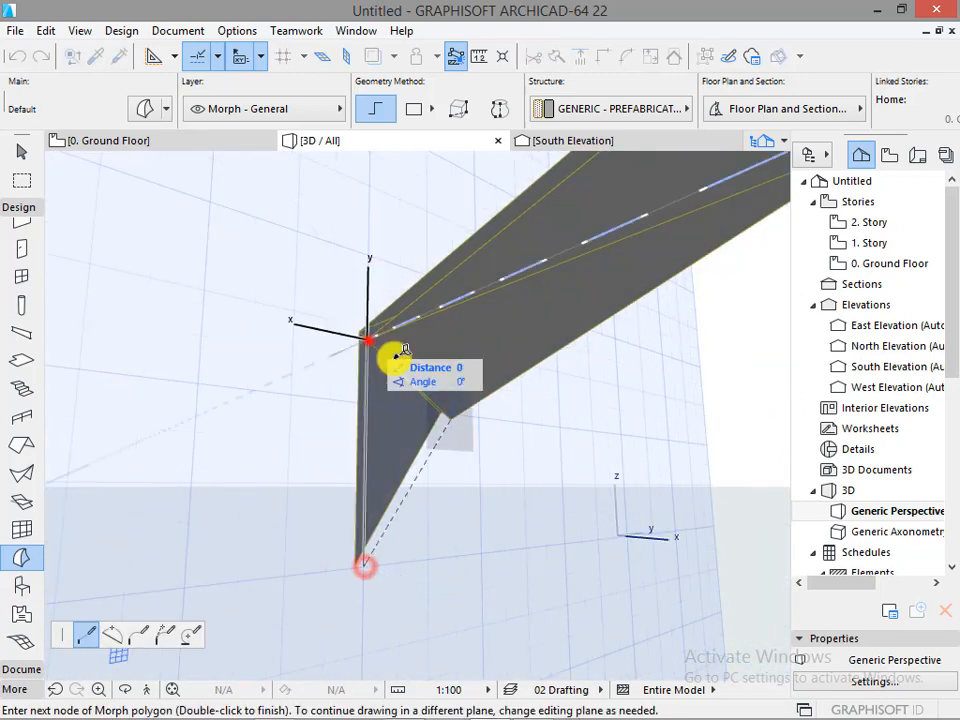
click(455, 417)
Try to draw a morph face closing the gap between the outer and inner frames' left legs, and undo it.
shift+middle_drag(437, 489, 446, 578)
click(446, 578)
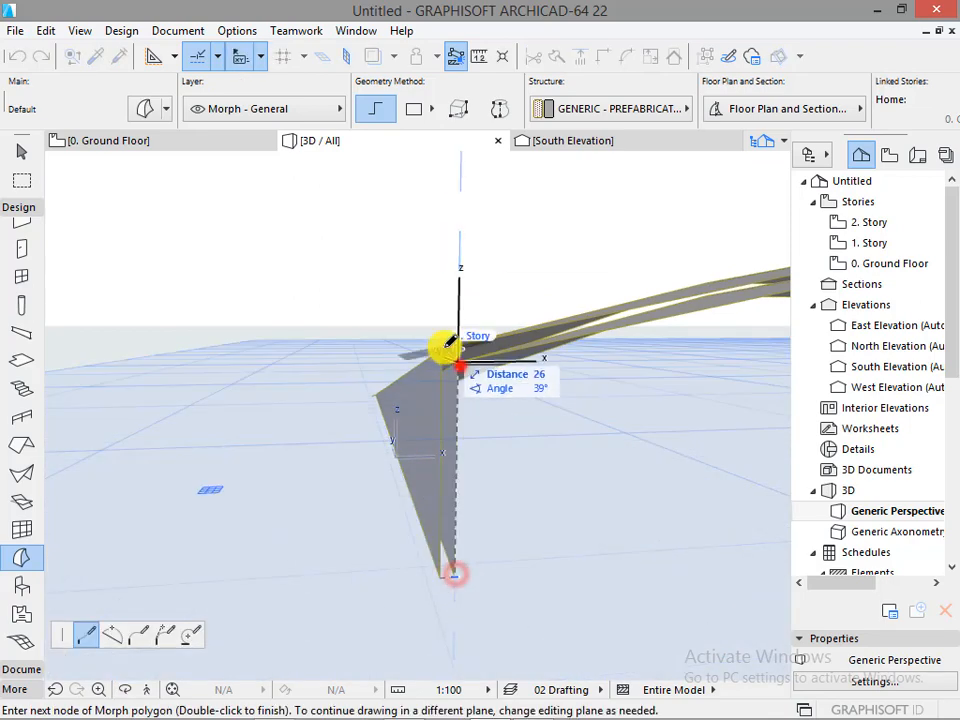
double_click(443, 346)
shift+middle_drag(364, 551, 243, 556)
key(ctrl+z)
scroll(214, 424, down, 2)
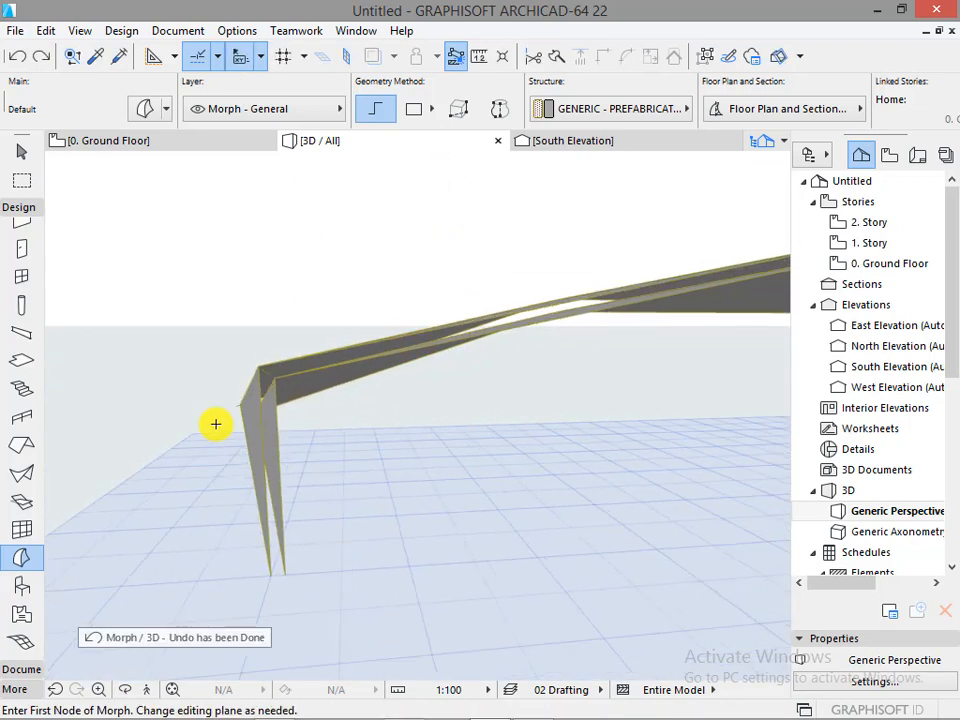
In the South Elevation, trace a morph from the right leg's outer foot along the inner frame over the ridge to its left eave.
click(575, 141)
scroll(637, 375, down, 3)
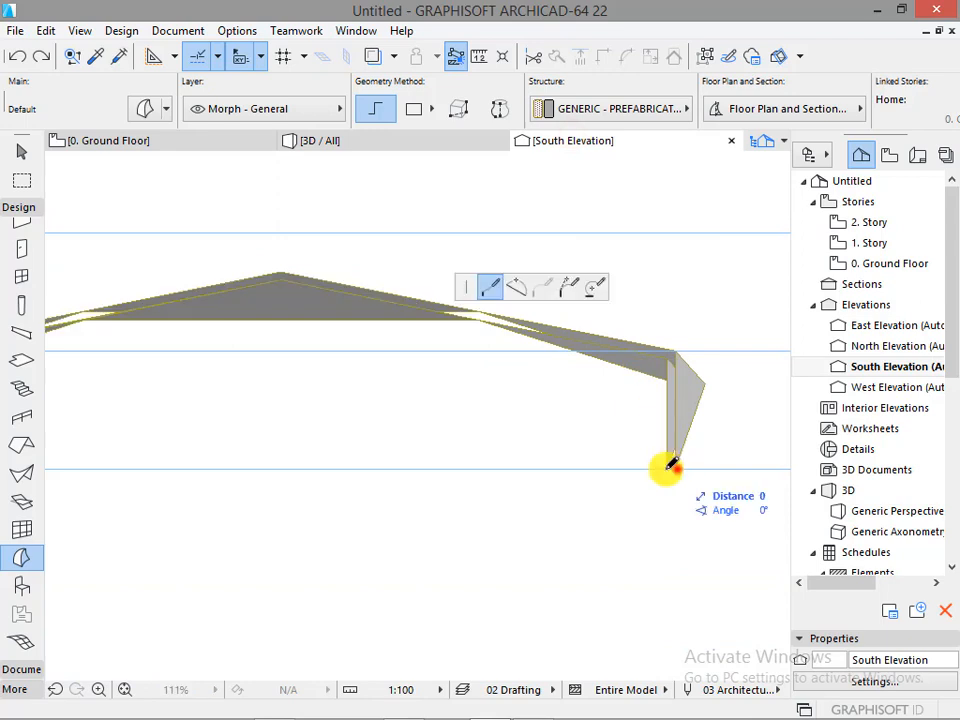
scroll(672, 466, up, 3)
click(636, 272)
scroll(688, 366, down, 4)
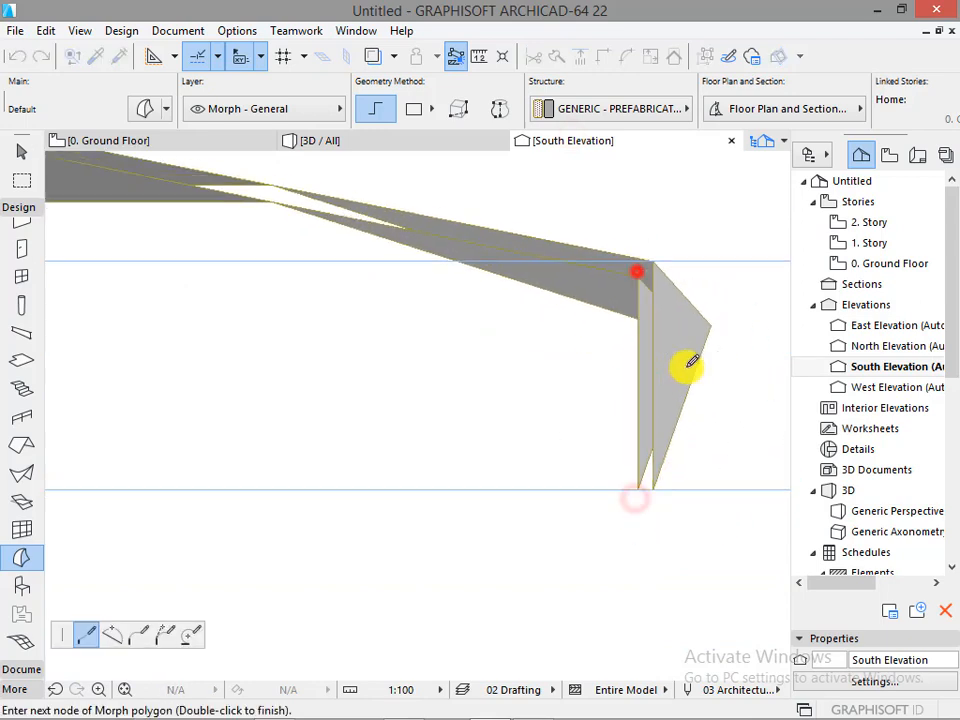
scroll(420, 273, up, 4)
click(358, 288)
scroll(515, 317, down, 4)
scroll(338, 337, up, 5)
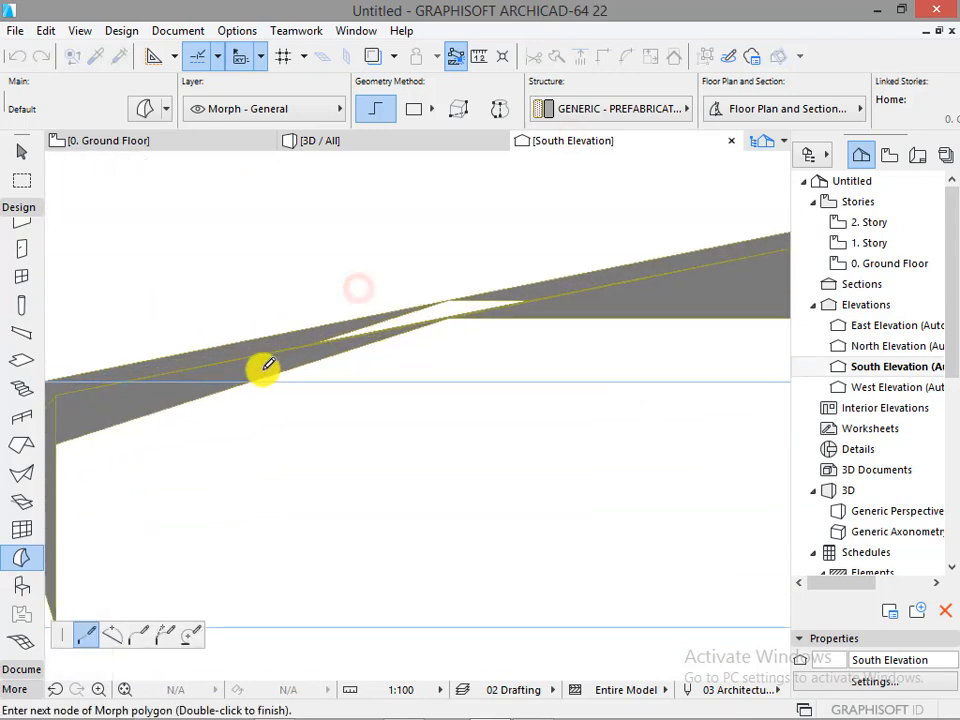
scroll(263, 369, down, 5)
scroll(229, 381, up, 4)
click(234, 364)
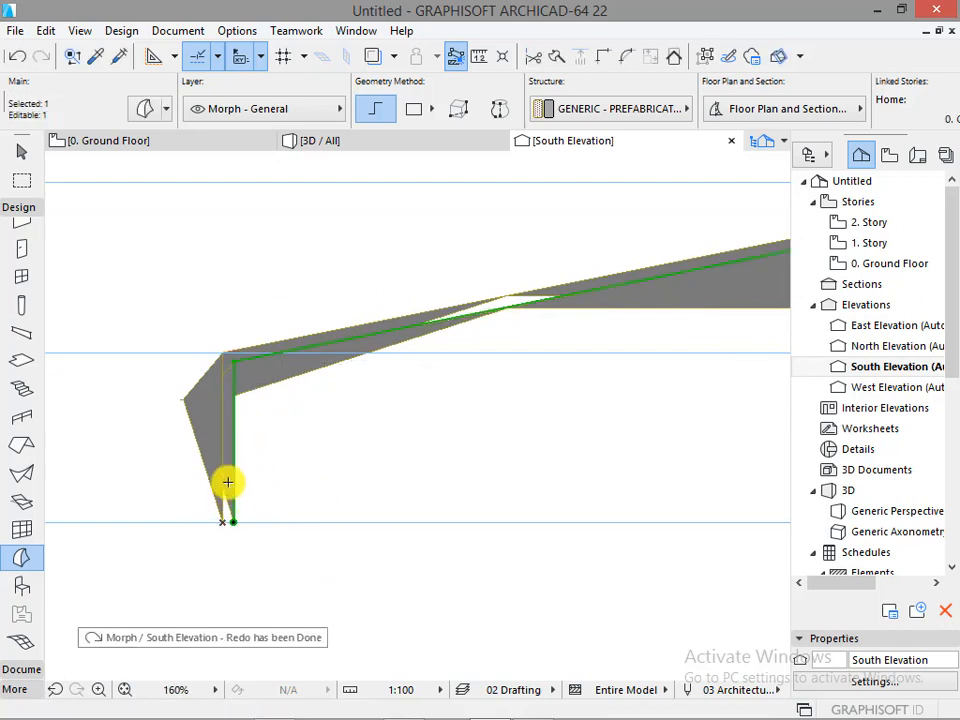
Continue the front morph from the left leg's inner foot to its outer foot, over the outer ridge, and close it at the right outer foot.
scroll(228, 482, up, 3)
click(239, 567)
click(117, 636)
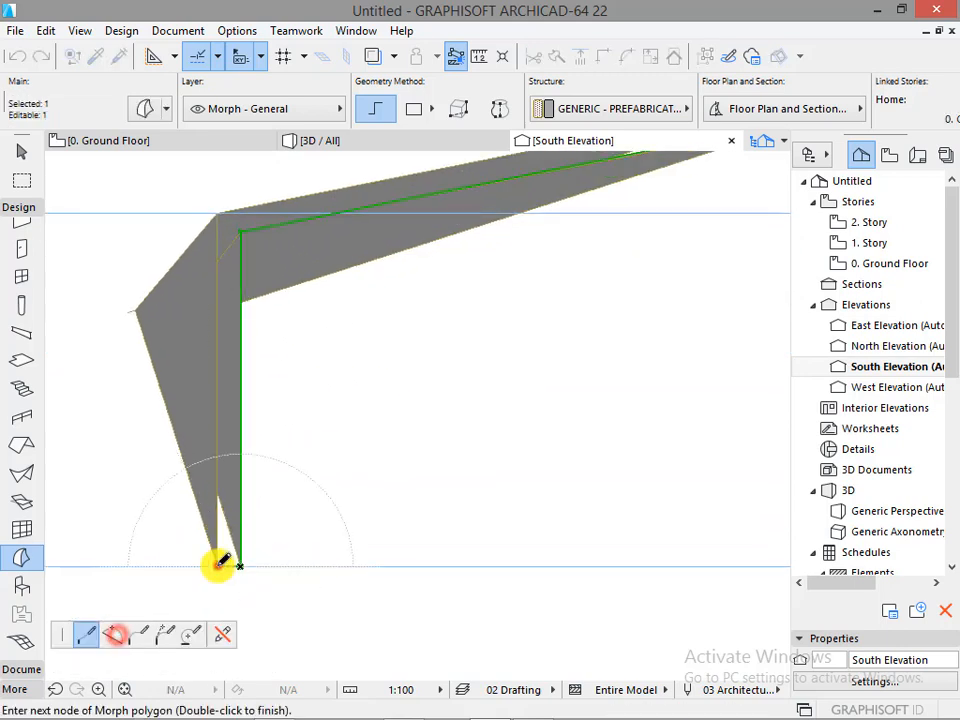
click(217, 567)
scroll(132, 555, down, 2)
middle_drag(686, 228, 450, 348)
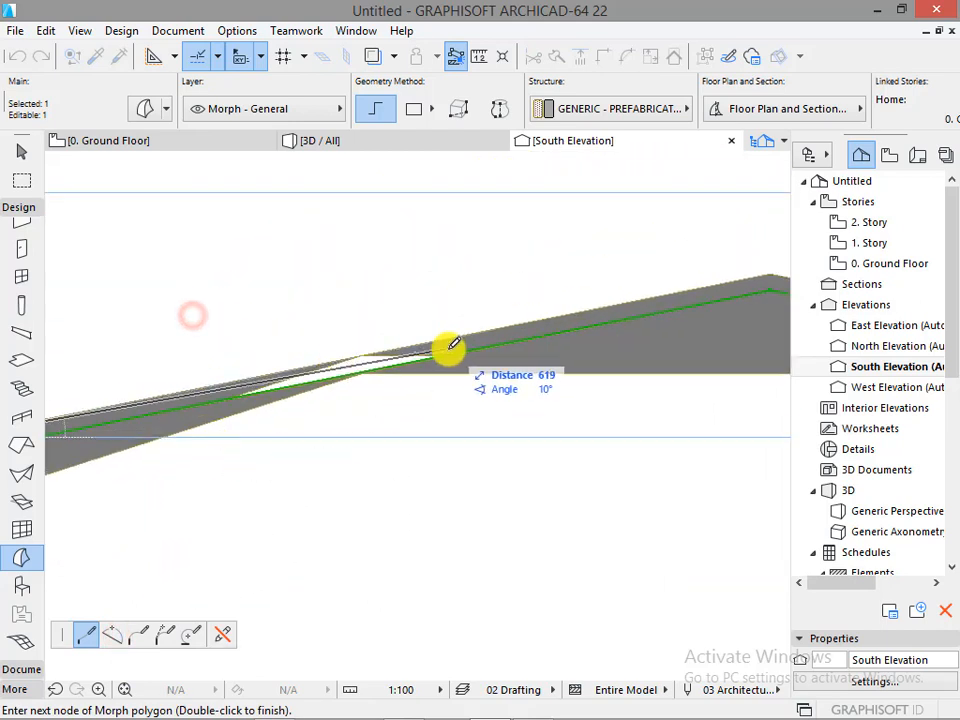
middle_drag(738, 290, 482, 341)
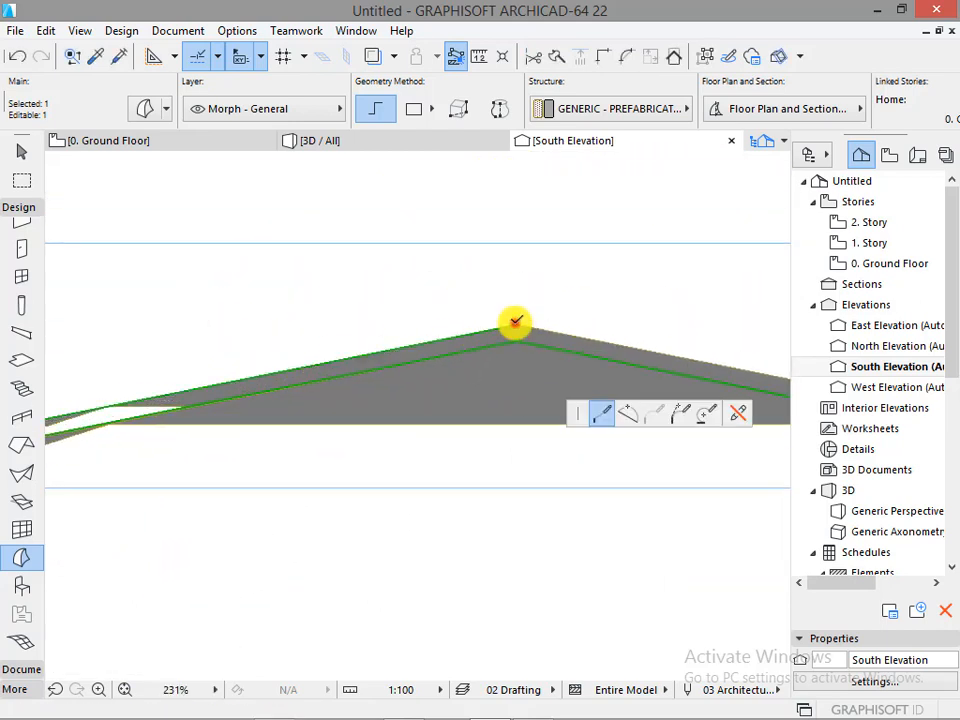
click(515, 322)
scroll(272, 322, down, 5)
scroll(476, 370, up, 5)
click(552, 300)
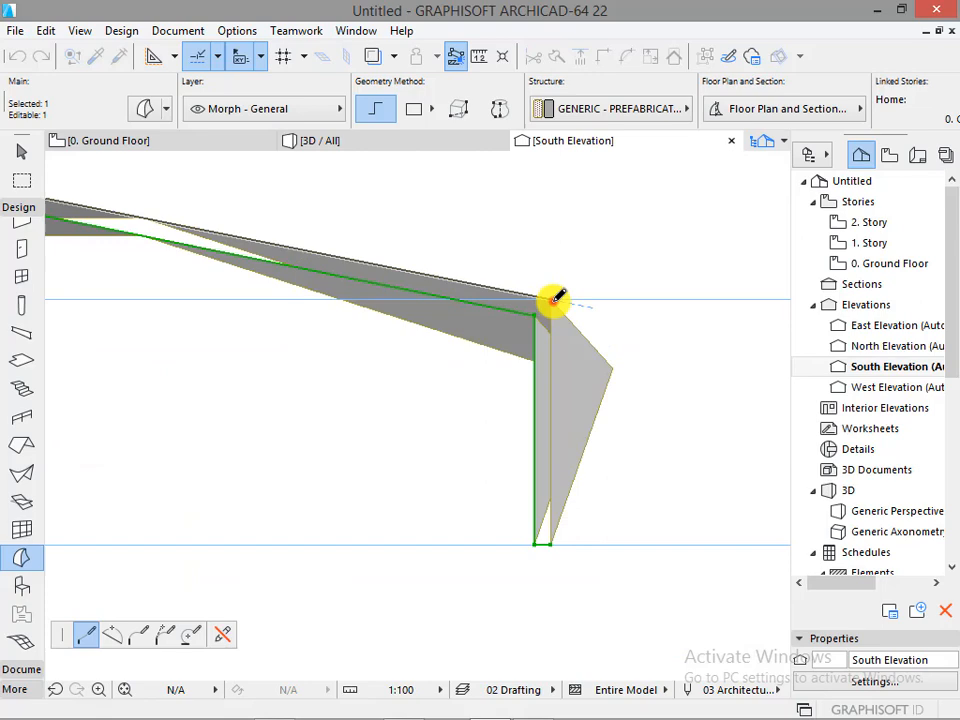
double_click(551, 540)
scroll(655, 455, down, 4)
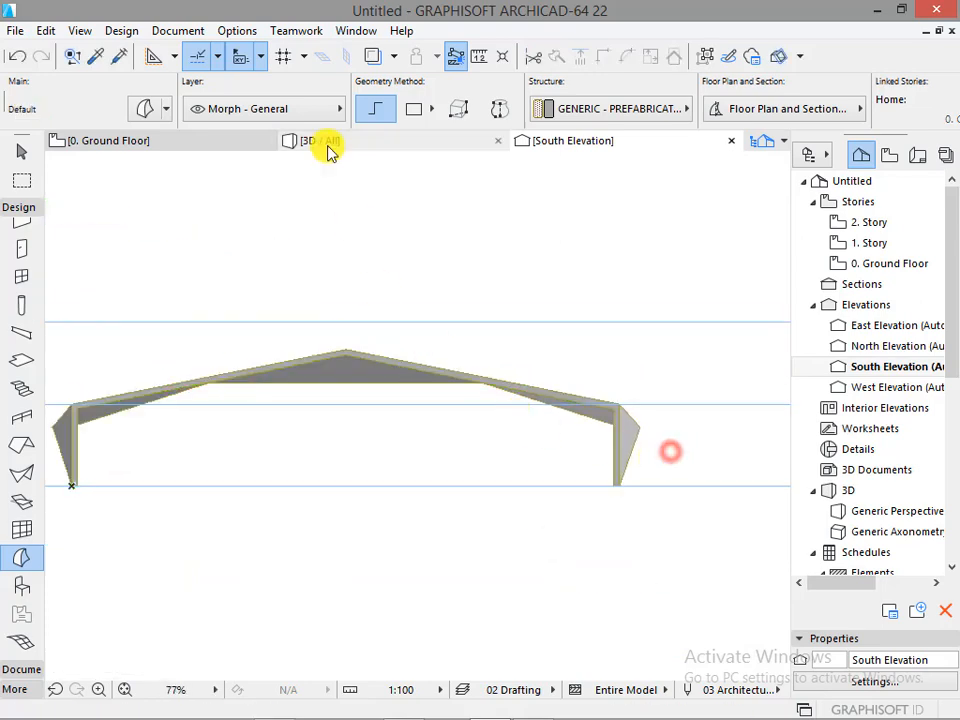
In the 3D view, draw a morph outline across the rear gap between the left leg's outer and inner frame edges.
click(325, 142)
shift+middle_drag(583, 392, 700, 421)
click(643, 476)
key(Escape)
click(705, 362)
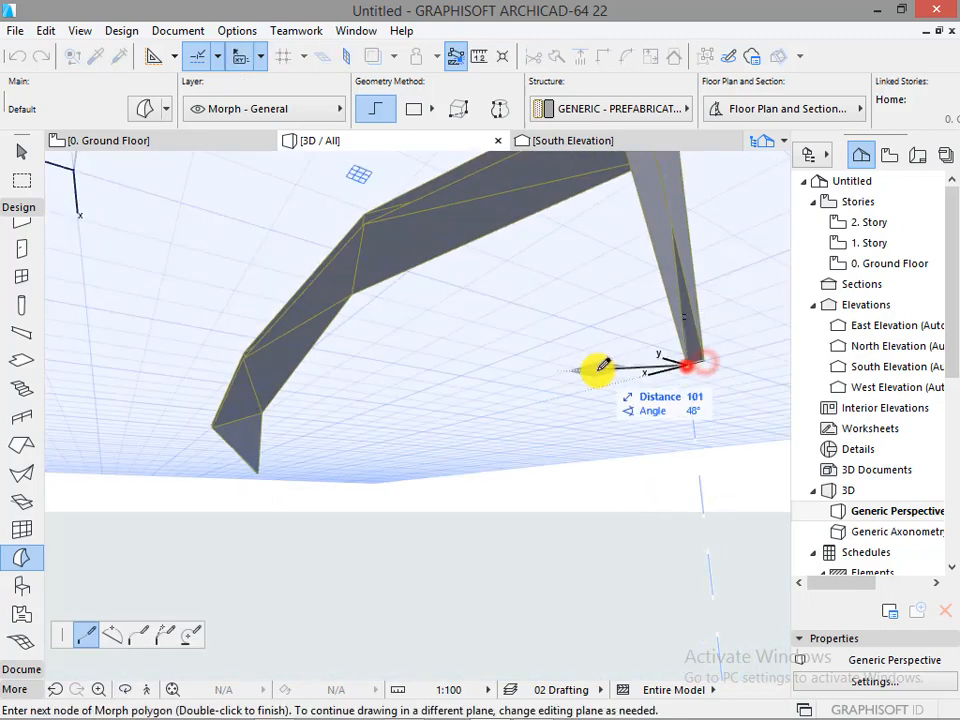
shift+middle_drag(603, 366, 653, 326)
scroll(666, 300, up, 3)
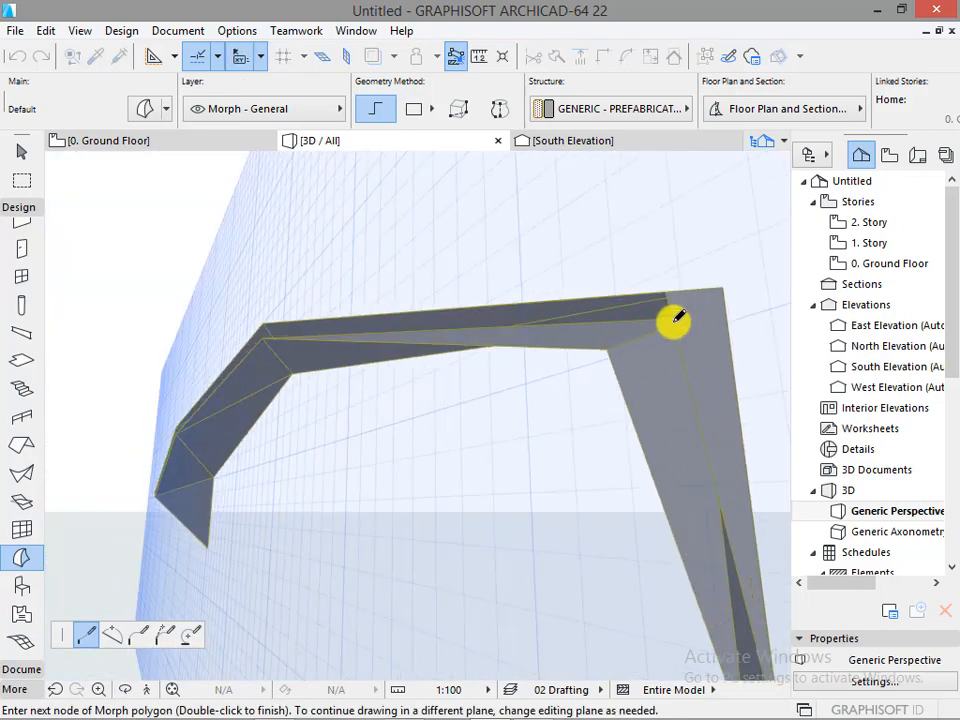
click(667, 290)
scroll(668, 292, down, 3)
click(707, 531)
shift+middle_drag(707, 531, 712, 487)
shift+middle_drag(530, 547, 328, 323)
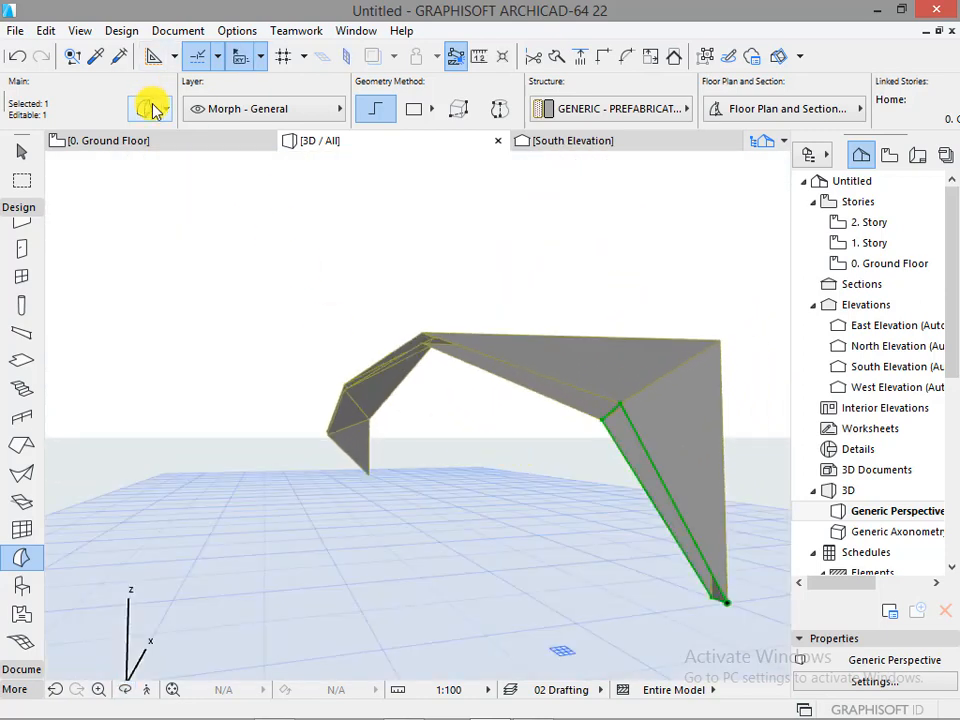
Cover the left leg's rear outline with morph faces, using sharp edges.
click(52, 31)
mouse_move(86, 36)
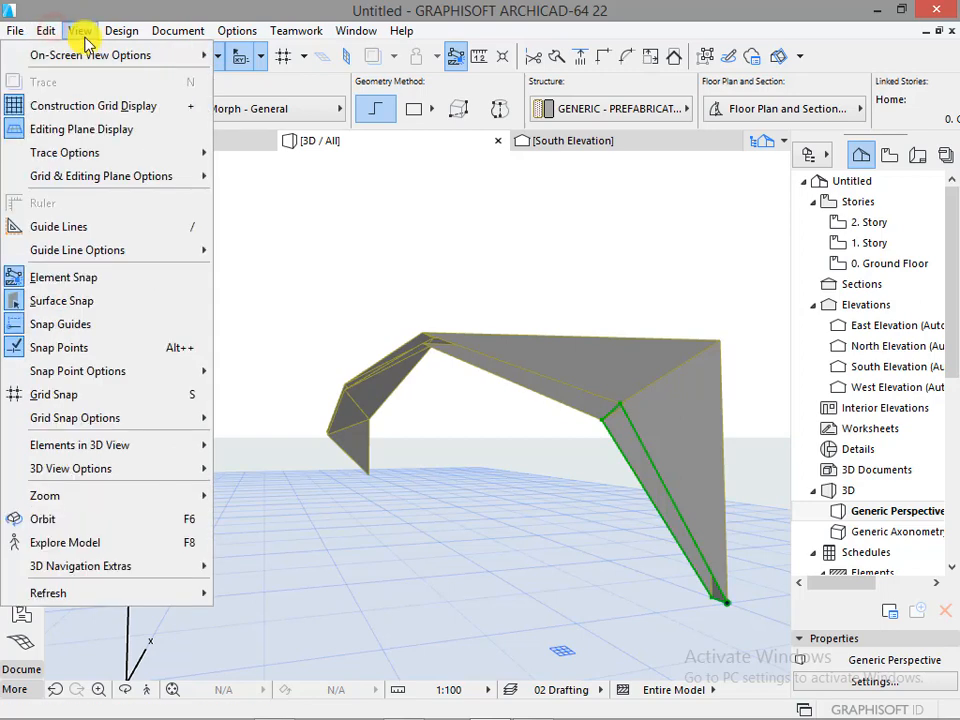
mouse_move(121, 31)
click(176, 294)
click(324, 326)
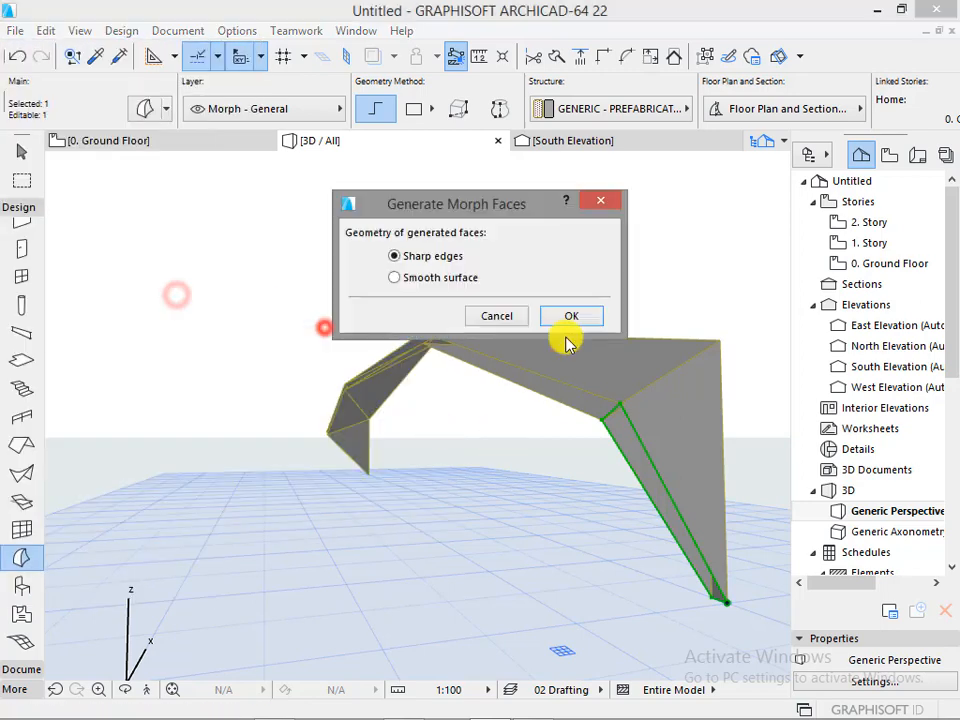
click(572, 314)
Draw a morph face closing the rear gap between the outer and inner frames from the left eave to the left roof bend.
shift+middle_drag(514, 491, 765, 521)
click(763, 520)
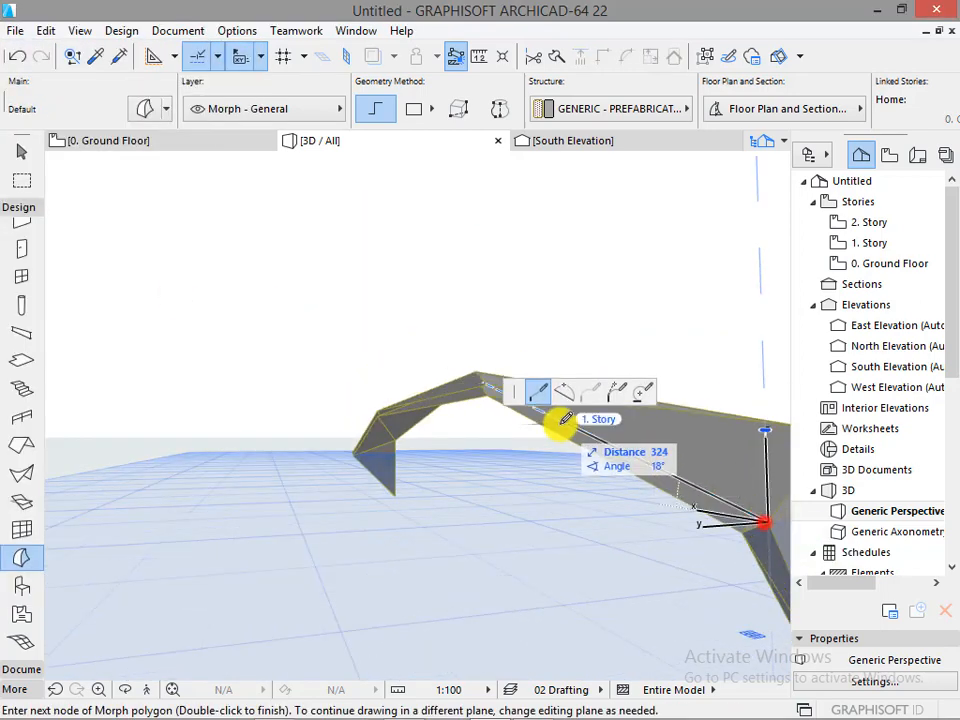
scroll(484, 390, up, 3)
click(485, 392)
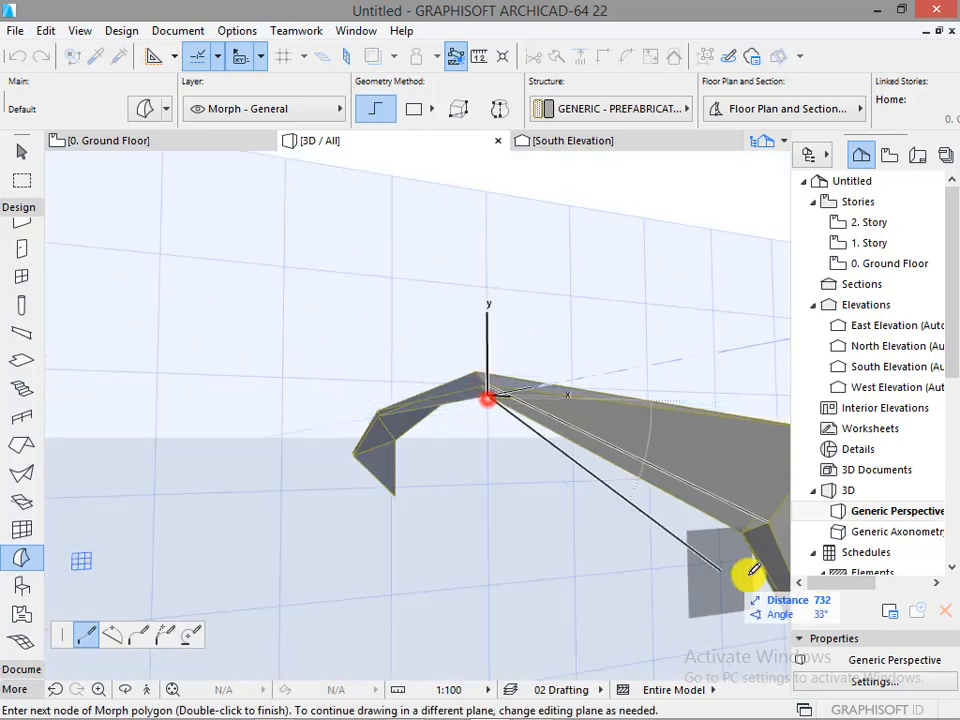
click(765, 521)
shift+middle_drag(765, 521, 652, 441)
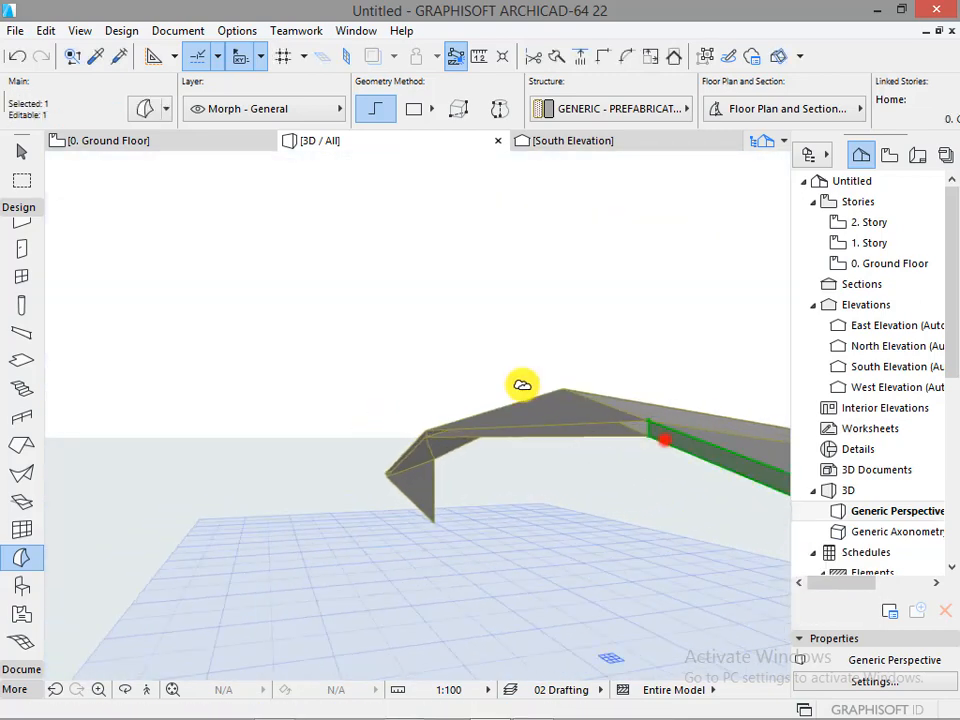
shift+middle_drag(522, 385, 642, 439)
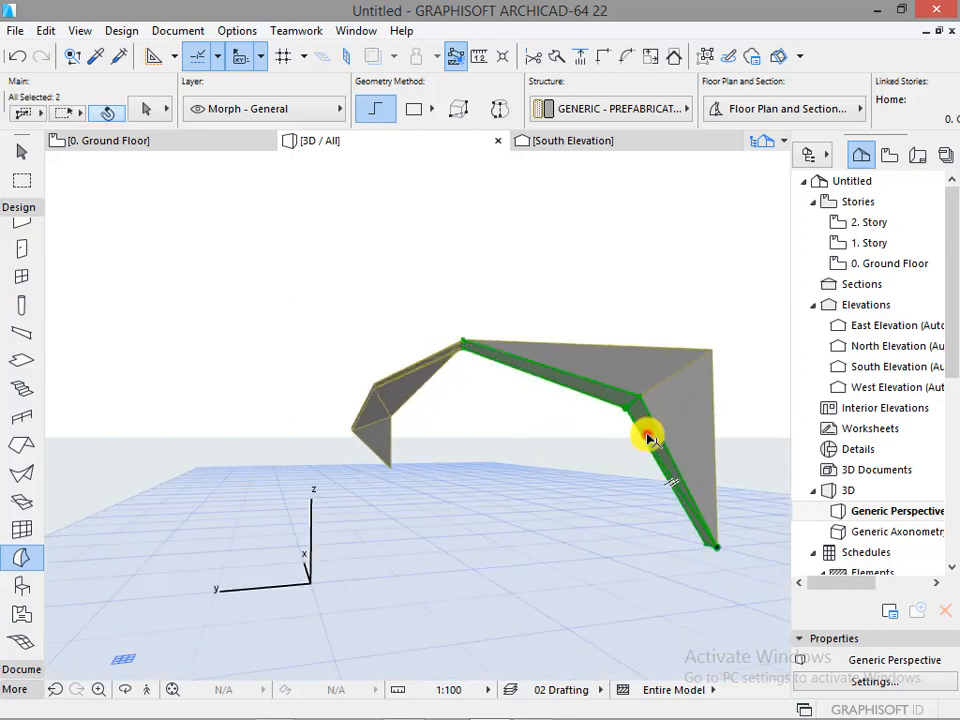
shift+middle_drag(521, 467, 641, 455)
Draw a morph face closing the rear gap between the two roof bends below the ridge.
scroll(328, 396, up, 3)
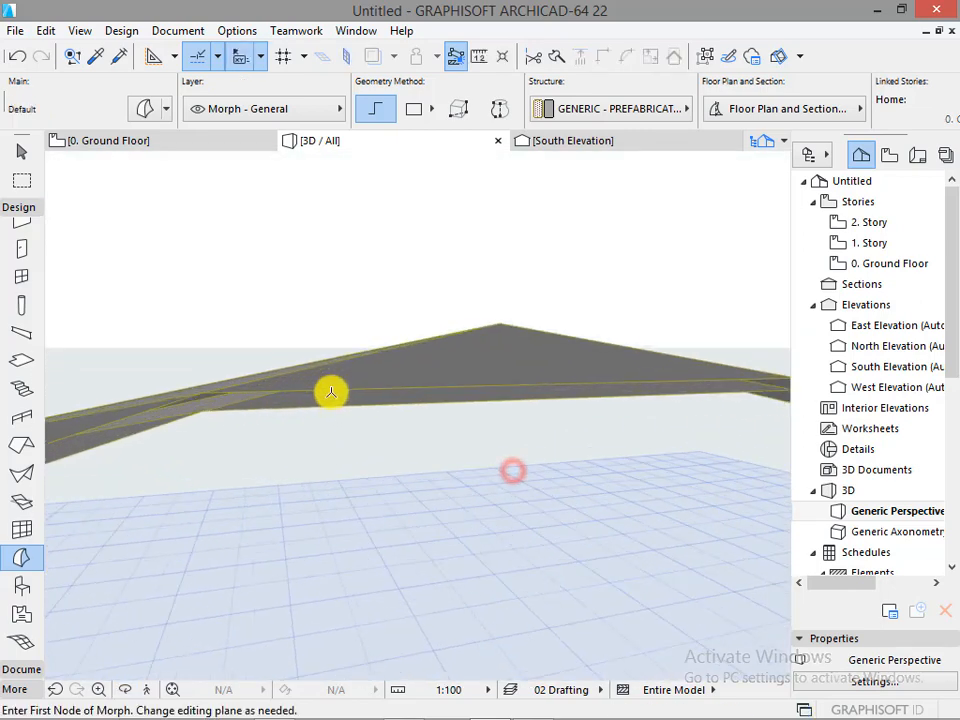
middle_drag(588, 392, 399, 390)
scroll(605, 396, up, 2)
click(608, 398)
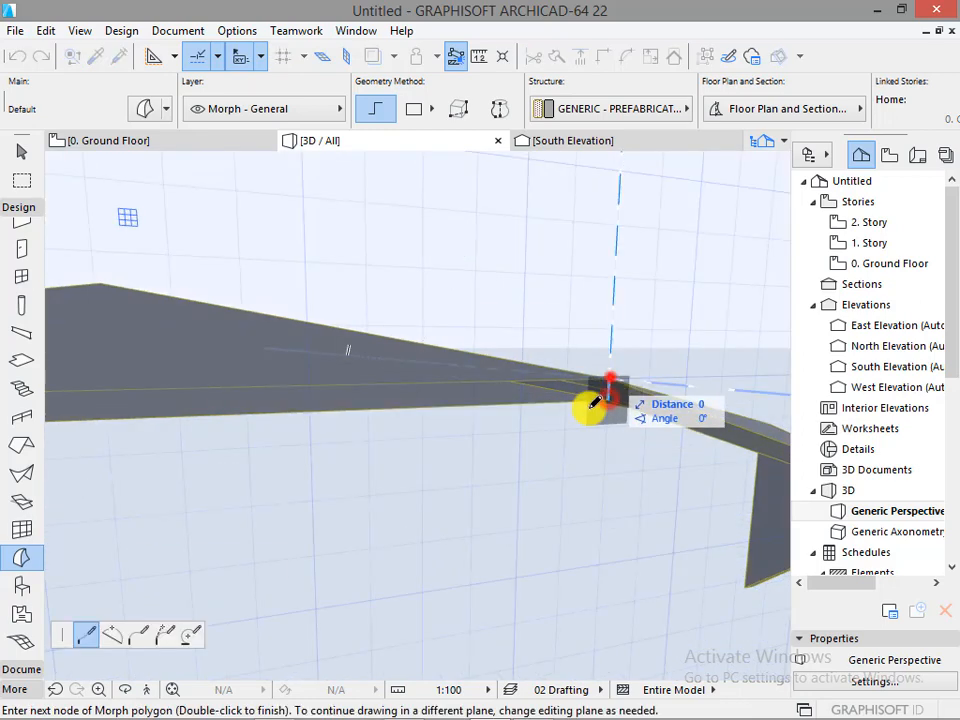
mouse_move(594, 401)
shift+middle_down()
mouse_move(654, 399)
mouse_move(386, 439)
mouse_move(341, 399)
shift+middle_up()
click(336, 403)
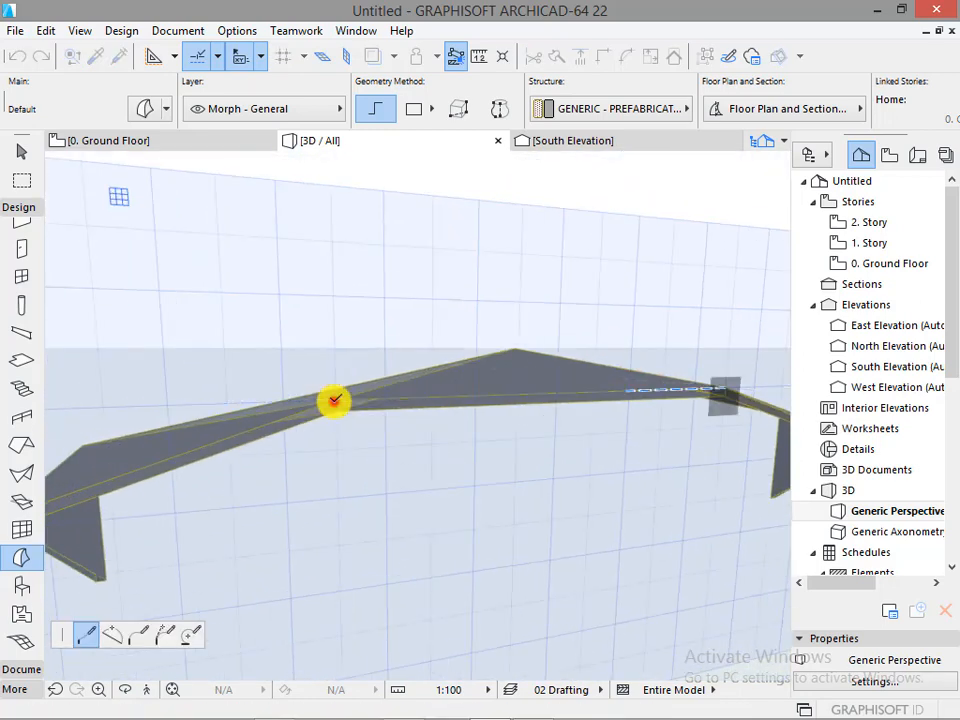
click(723, 396)
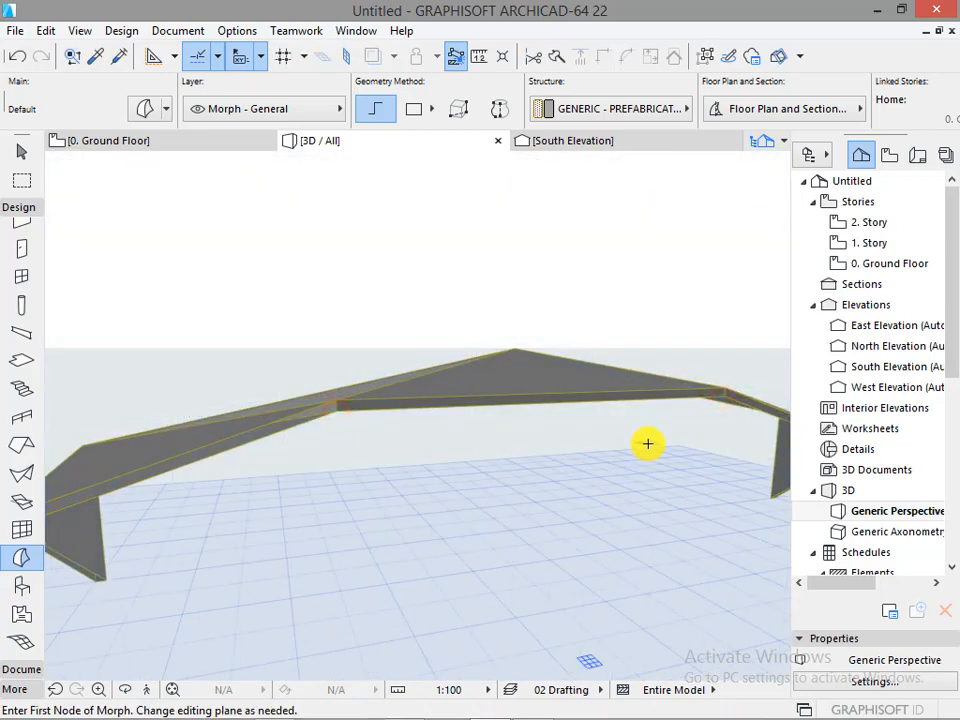
On the Ground Floor plan, mirror a copy of the left leg and left roof closing strips about the structure's vertical centre axis.
key(F2)
scroll(441, 578, up, 5)
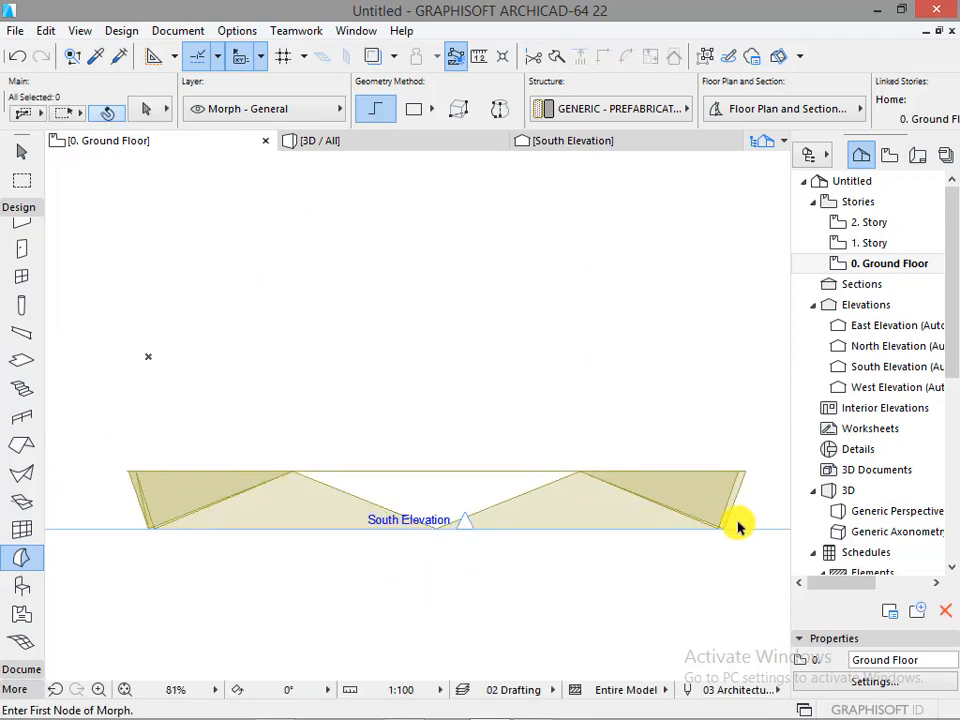
scroll(740, 507, up, 4)
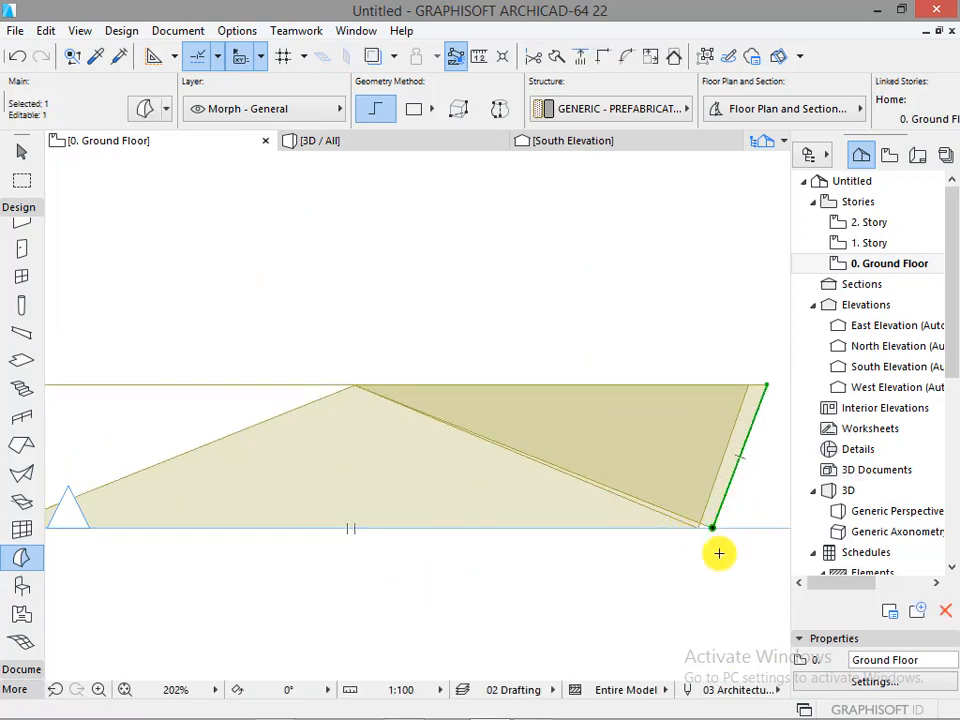
key(Escape)
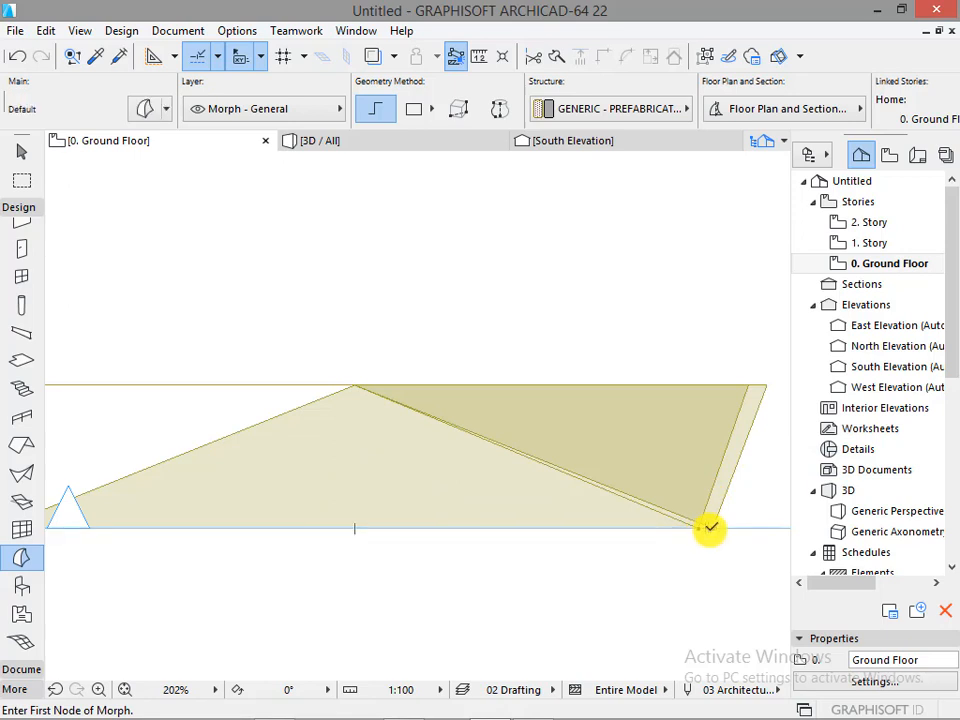
scroll(705, 525, up, 3)
scroll(731, 484, down, 5)
scroll(424, 463, down, 4)
scroll(278, 510, up, 7)
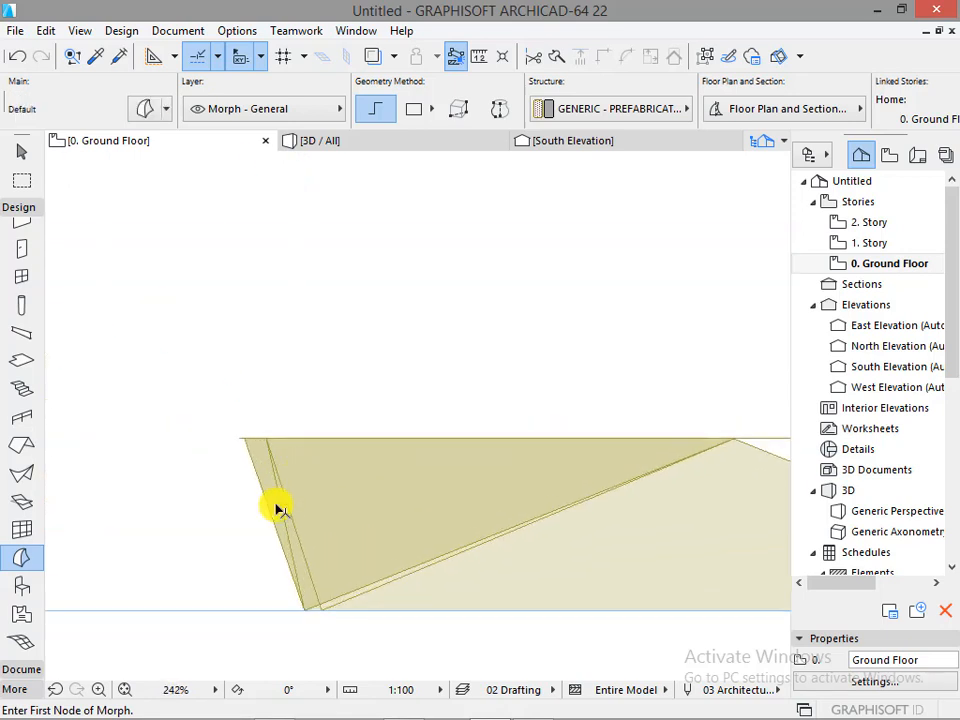
scroll(320, 402, down, 5)
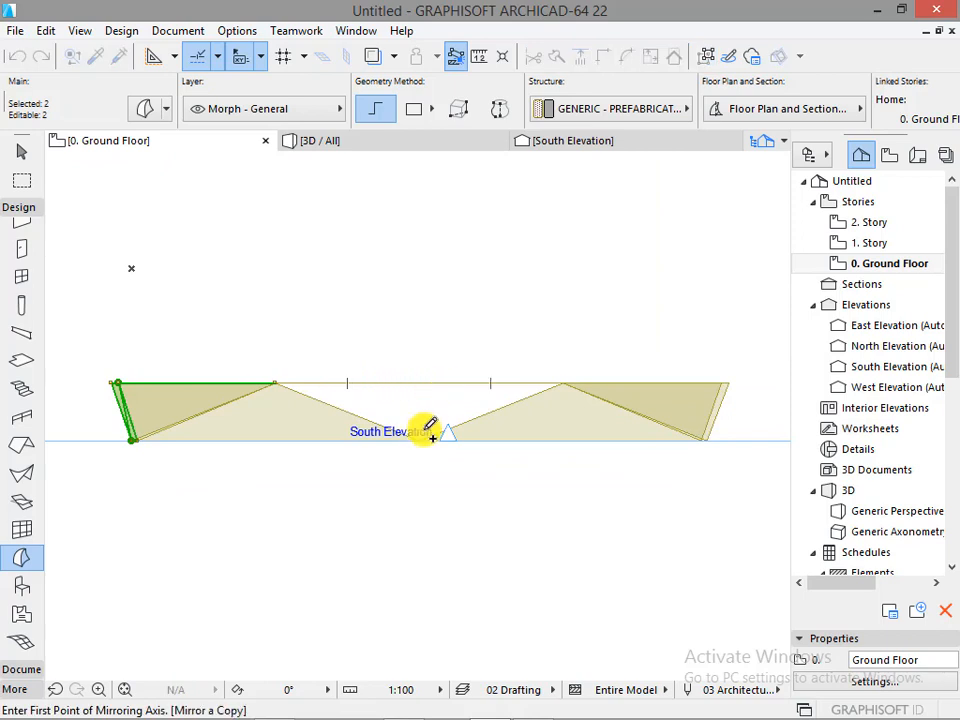
click(495, 306)
Move the mirrored strips to the right leg's rear corner and fit their foot nodes to the leg's inner and outer foot.
scroll(740, 385, up, 5)
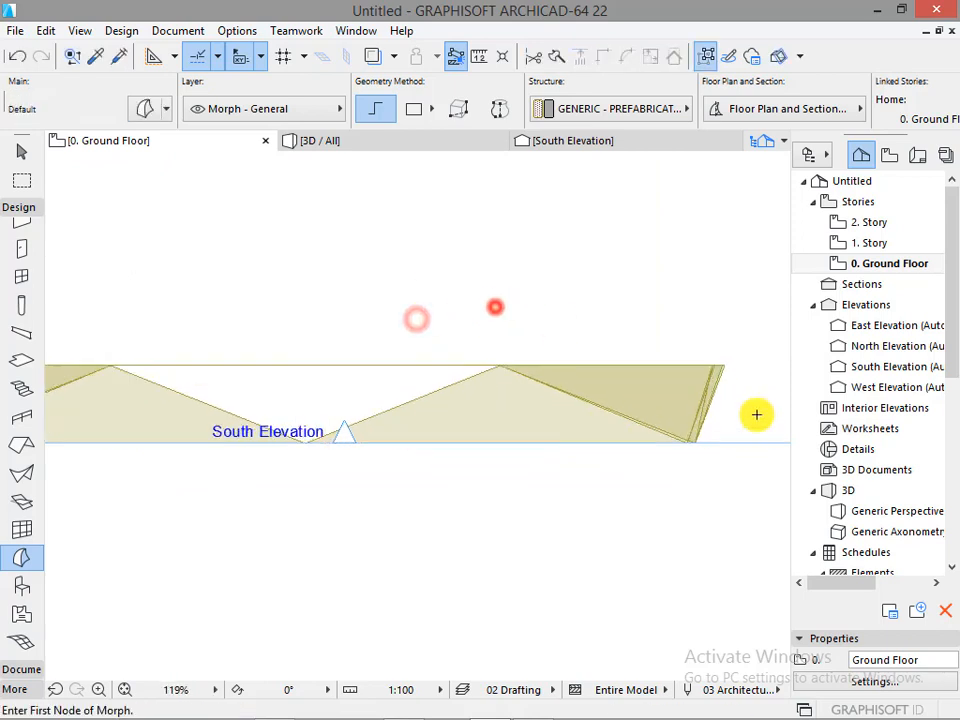
key(ctrl+shift+z)
scroll(685, 234, up, 4)
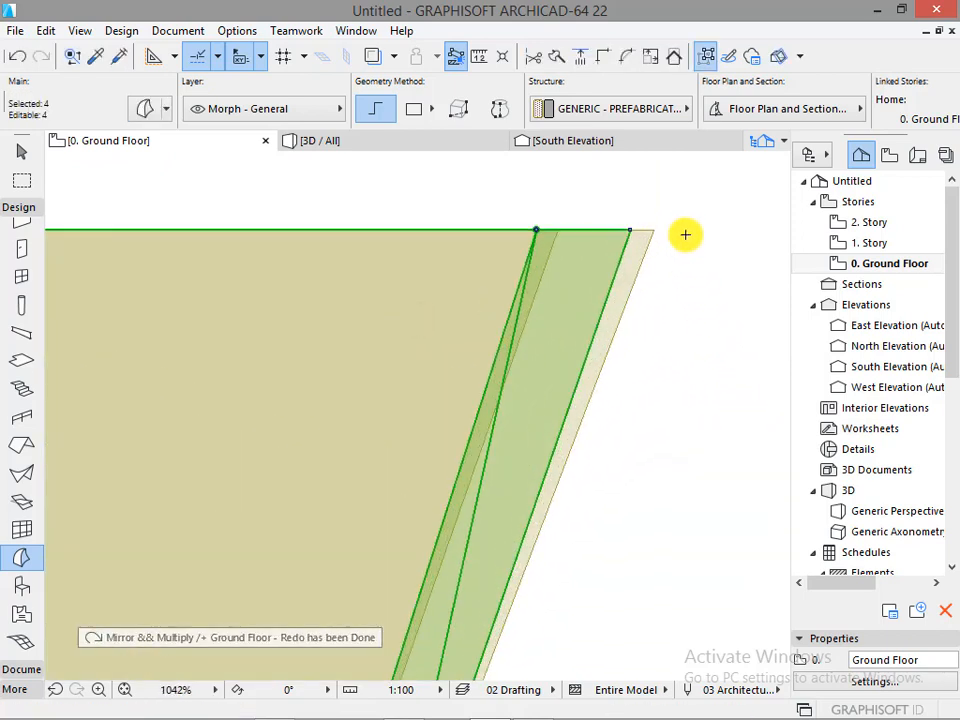
scroll(647, 220, down, 4)
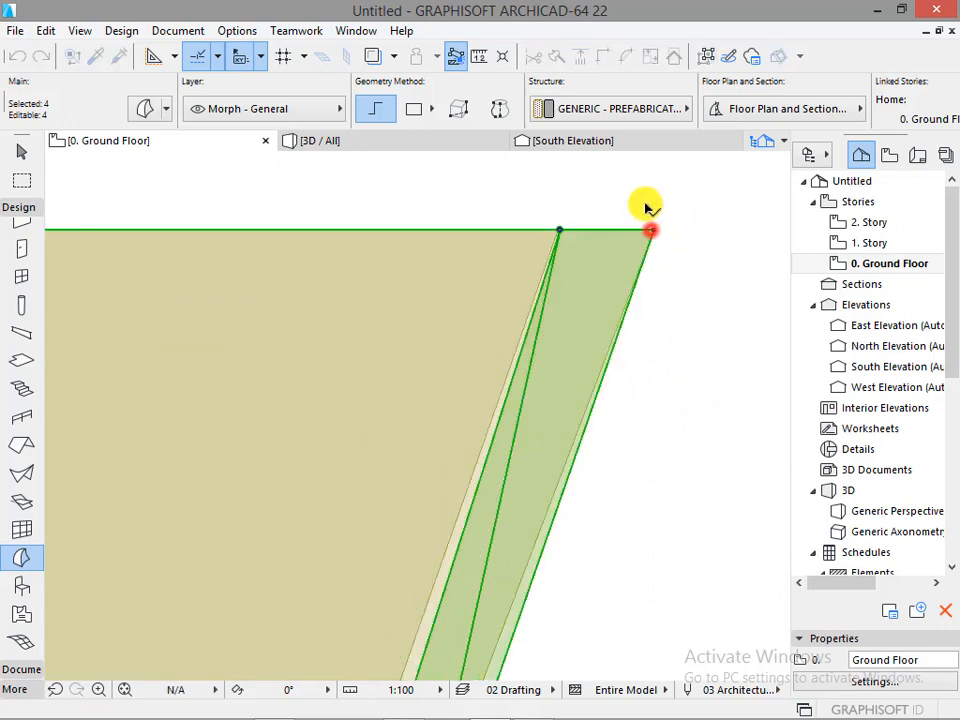
scroll(516, 504, up, 3)
click(512, 498)
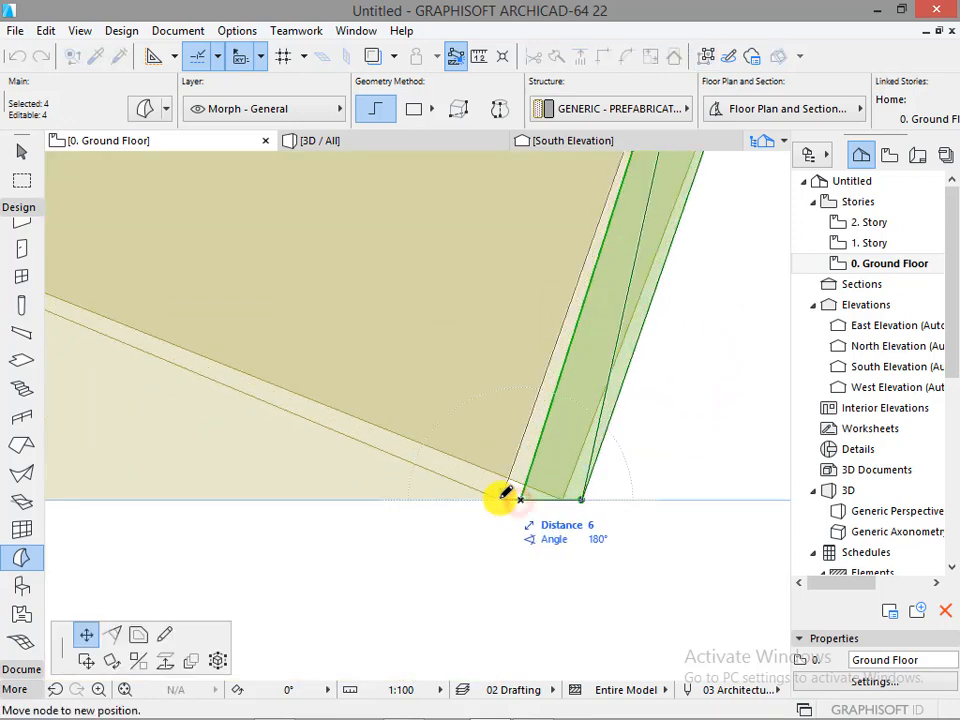
click(499, 497)
click(581, 498)
click(564, 498)
In the 3D view, move the mirrored roof strip's upper and lower end nodes to meet the middle strip at the right bend.
click(328, 140)
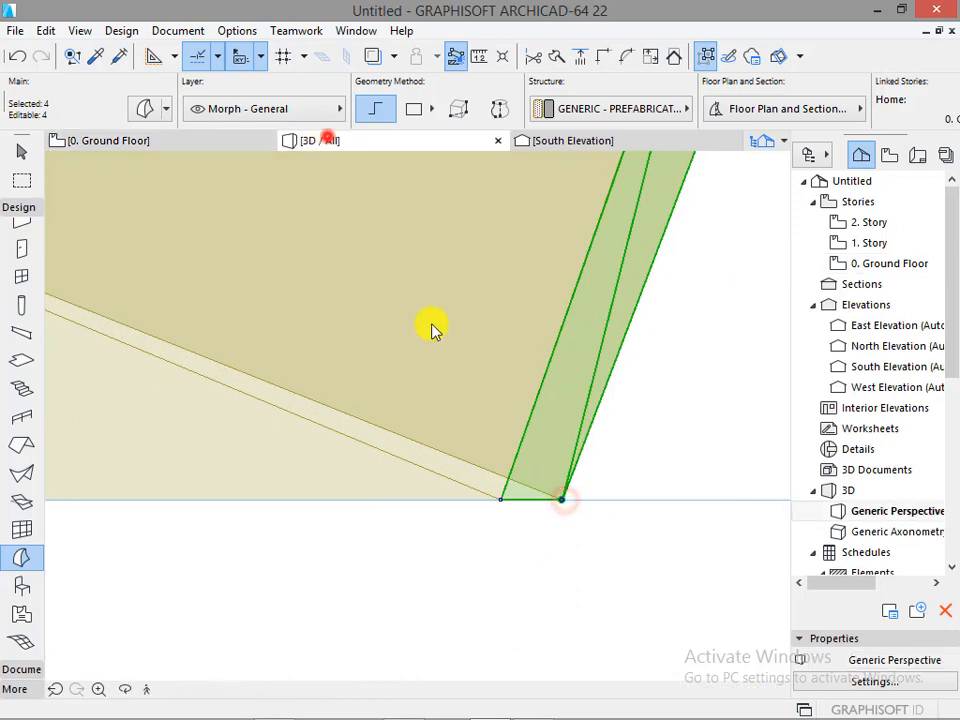
shift+middle_drag(456, 443, 536, 371)
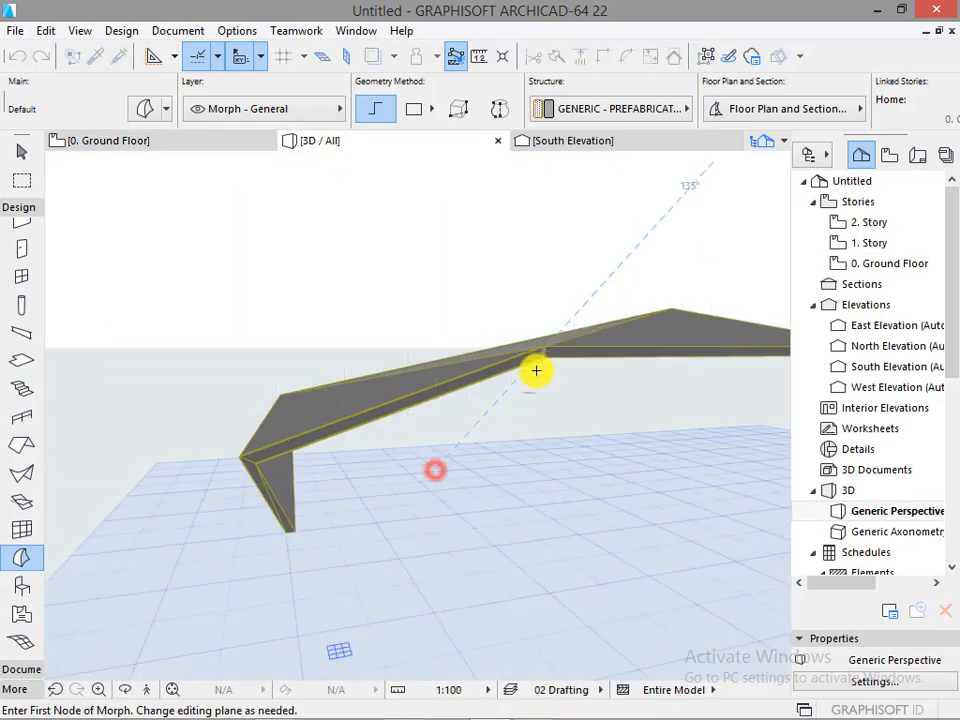
scroll(536, 371, up, 5)
click(527, 323)
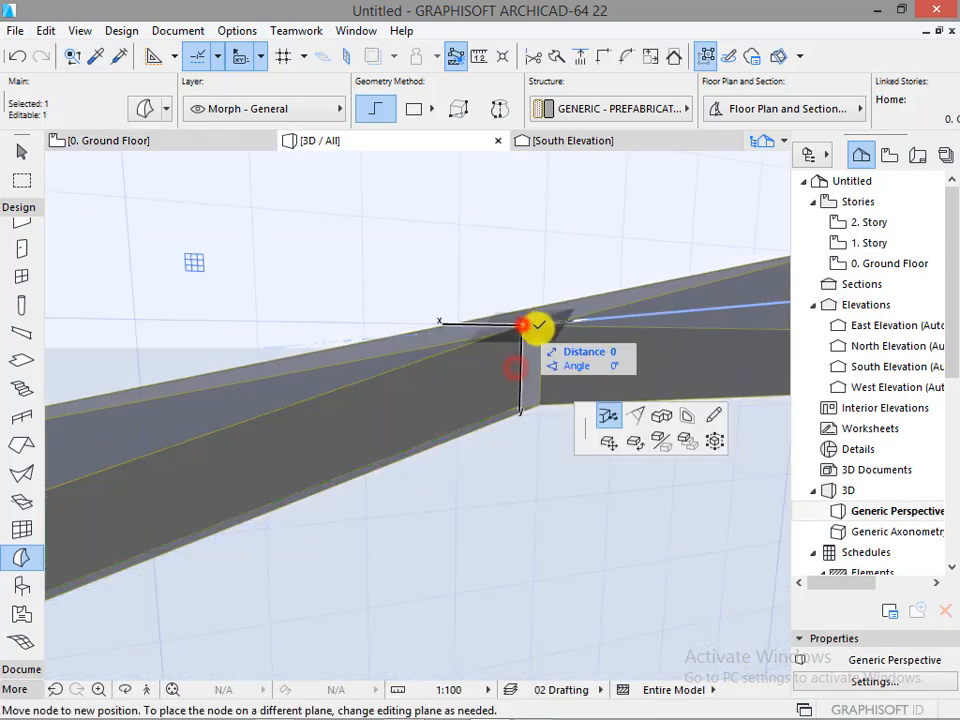
click(540, 326)
click(520, 403)
click(540, 404)
Move the mirrored strips' outer and inner eave nodes so the right leg and roof strips meet at the frame's corners.
shift+middle_drag(550, 451, 385, 383)
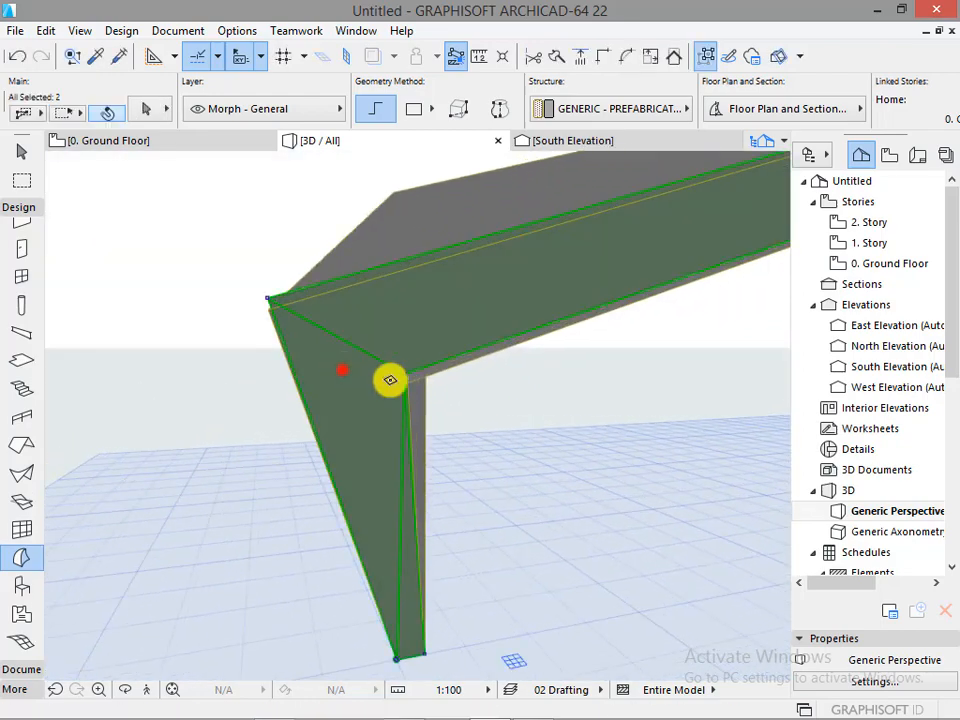
click(390, 380)
click(408, 378)
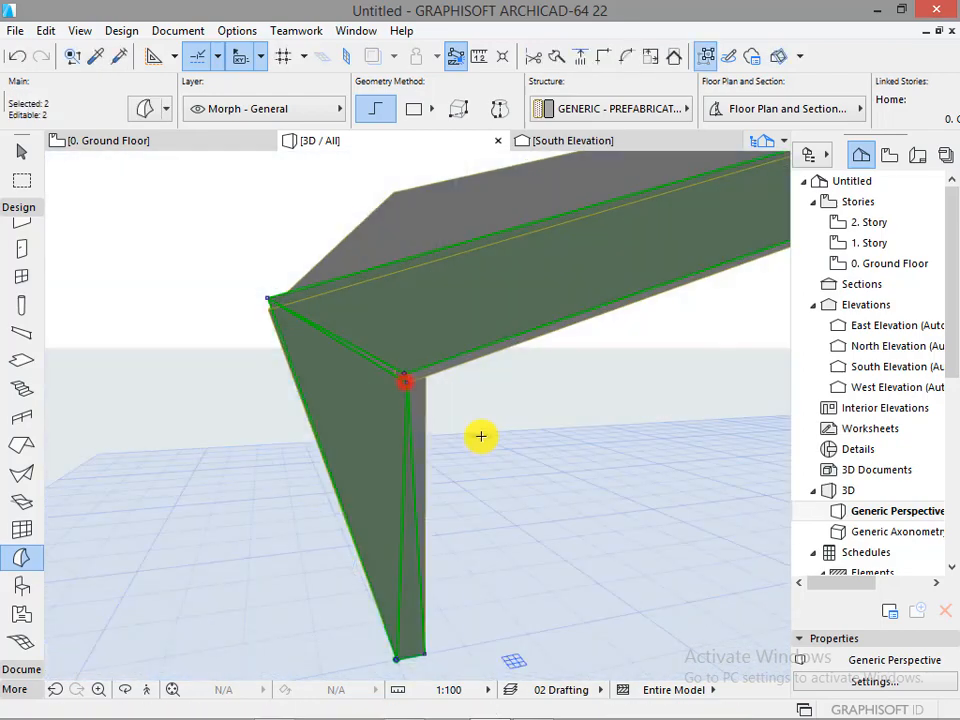
click(195, 290)
click(193, 303)
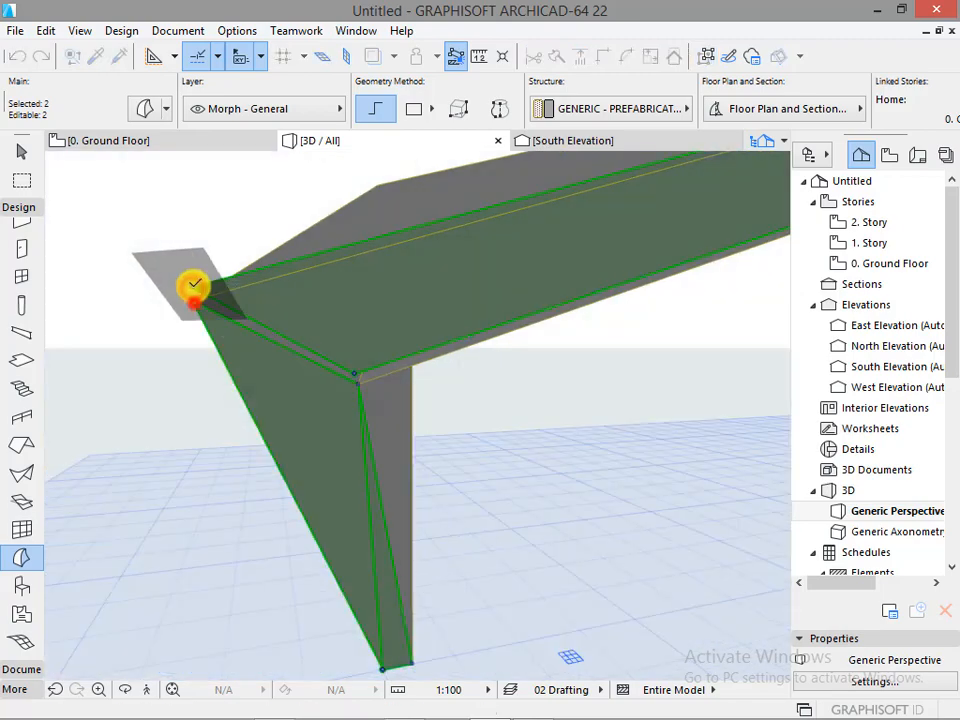
click(193, 286)
click(192, 304)
click(357, 374)
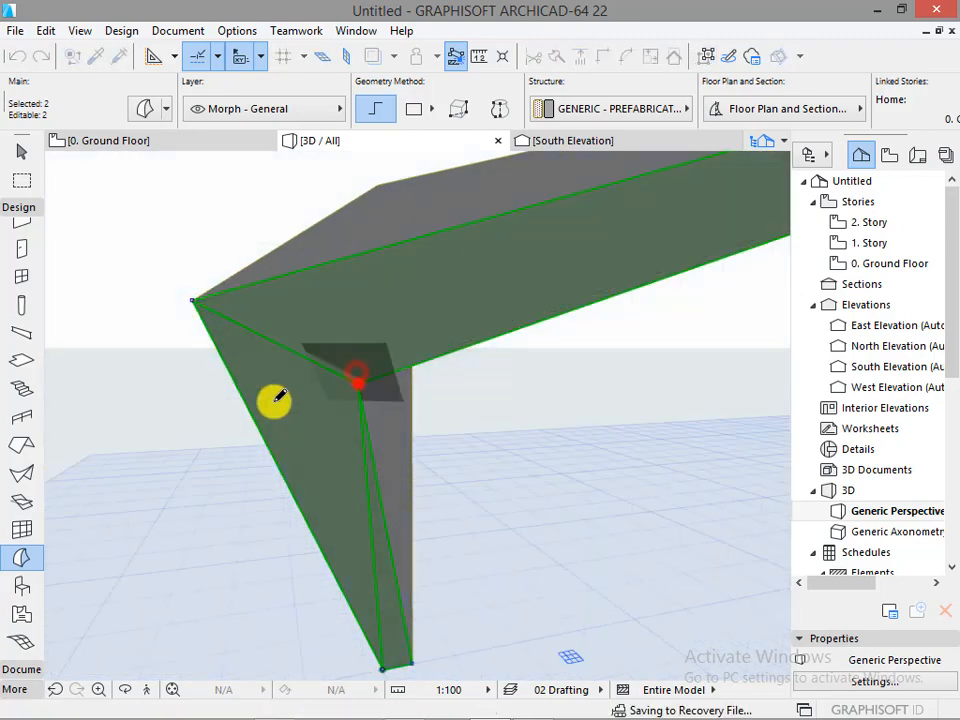
scroll(274, 401, down, 6)
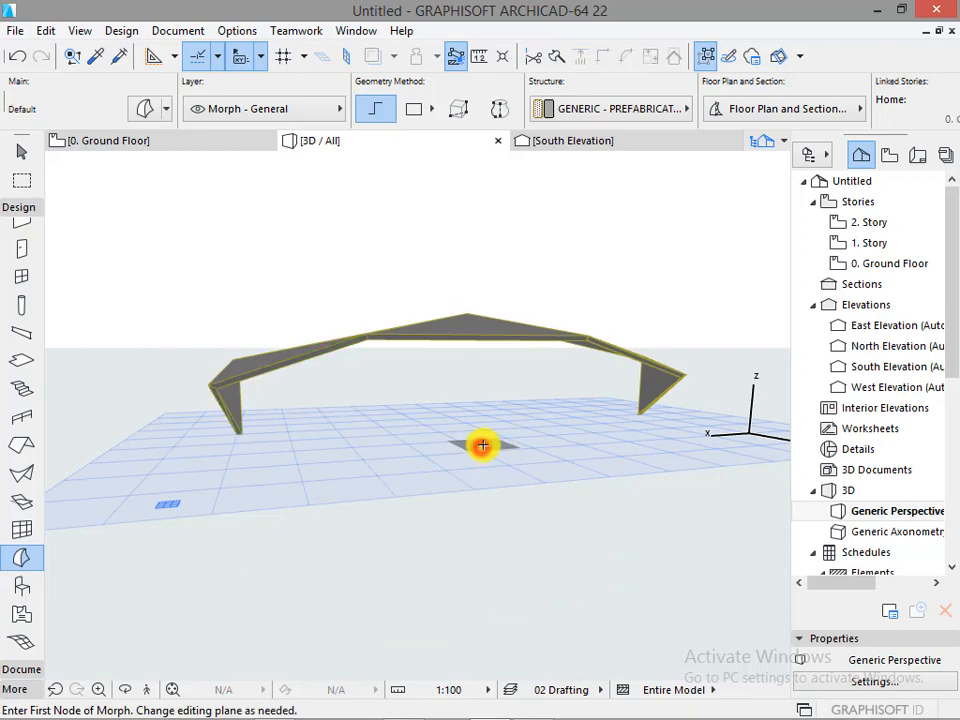
Select all morphs of the structure in the 3D view and override their surface with Stucco - White Rough.
shift+middle_drag(482, 445, 320, 486)
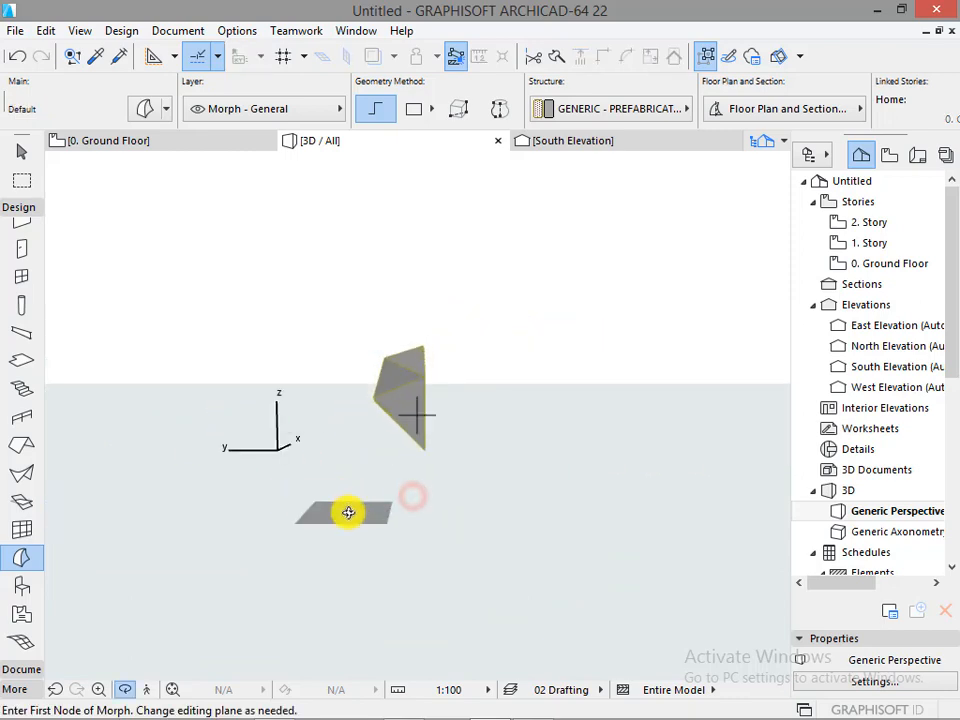
key(F2)
scroll(574, 497, down, 10)
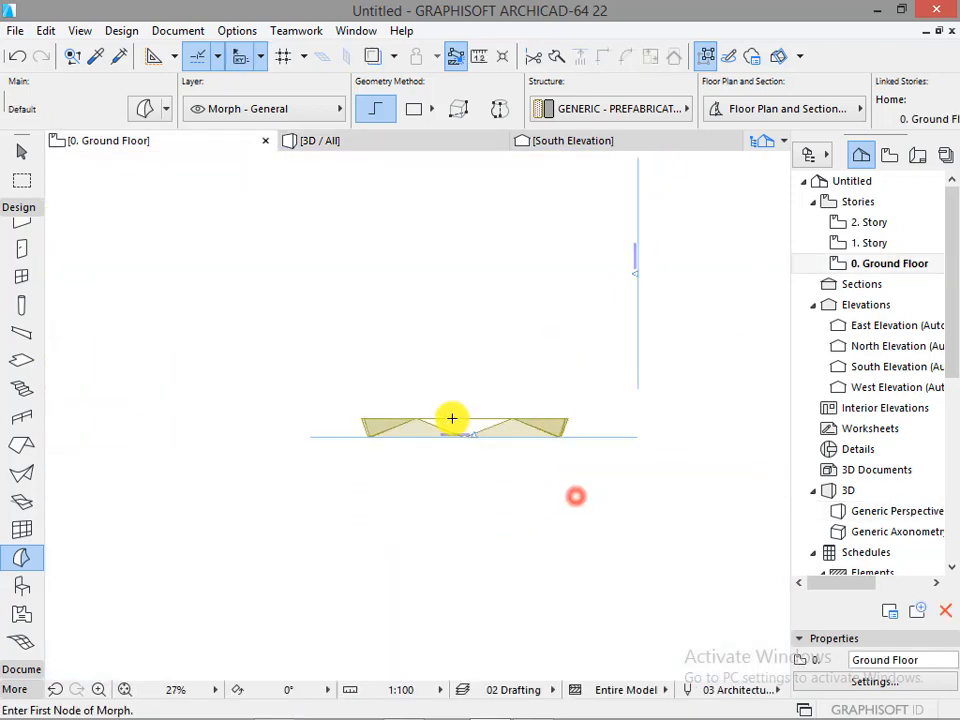
key(F3)
click(348, 300)
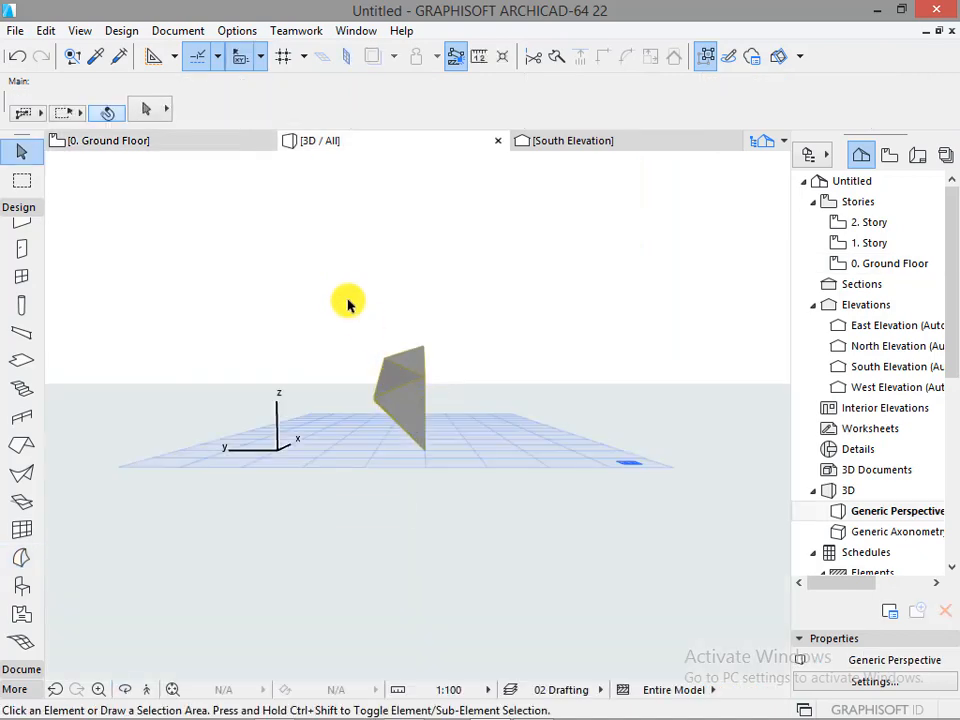
key(ctrl+a)
key(ctrl+t)
key(Escape)
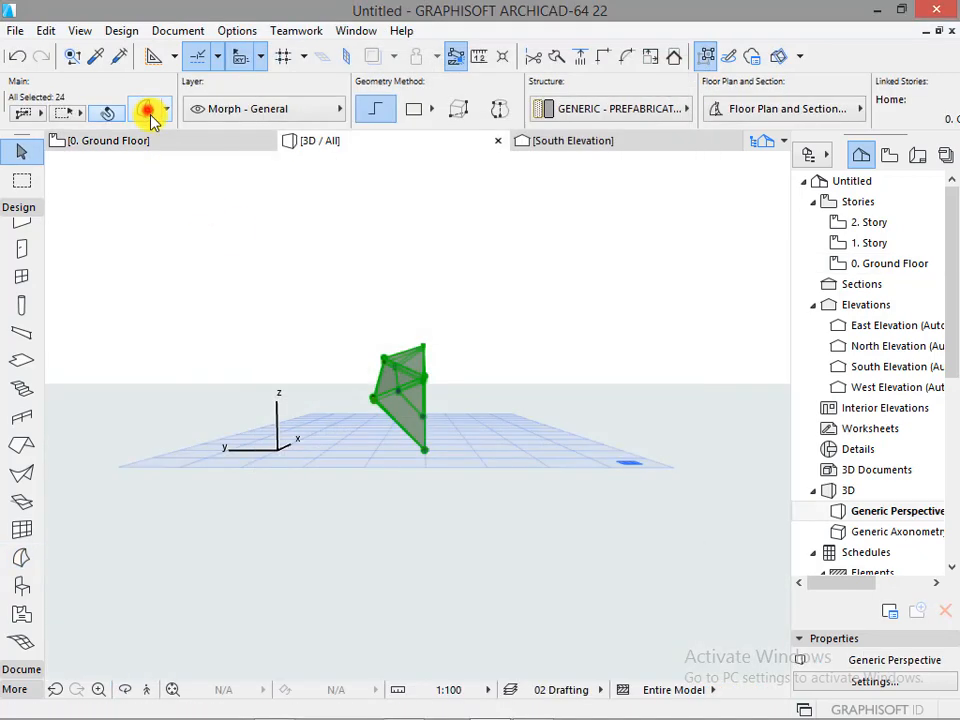
click(146, 109)
click(370, 376)
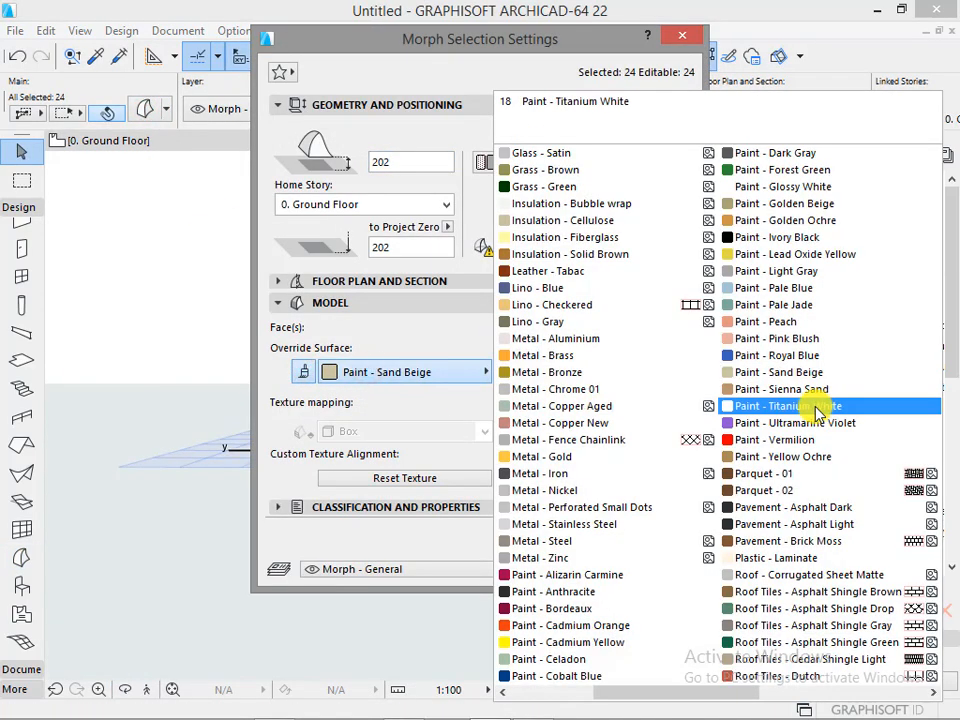
scroll(613, 450, down, 5)
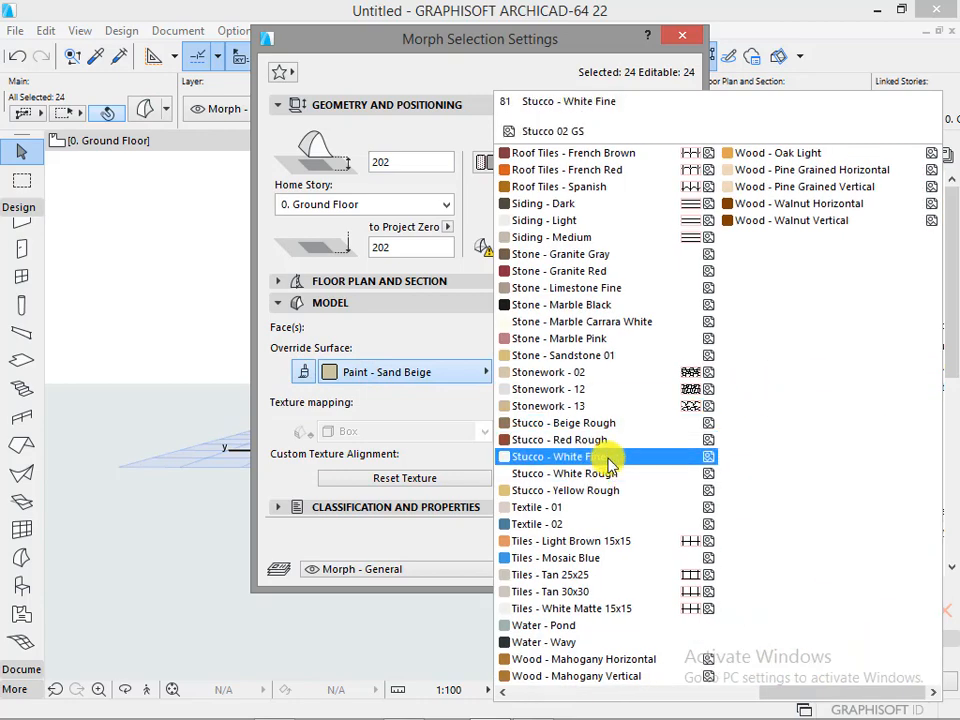
click(610, 473)
Set the selected morphs' floor plan display to show on All Stories and apply the settings.
click(367, 283)
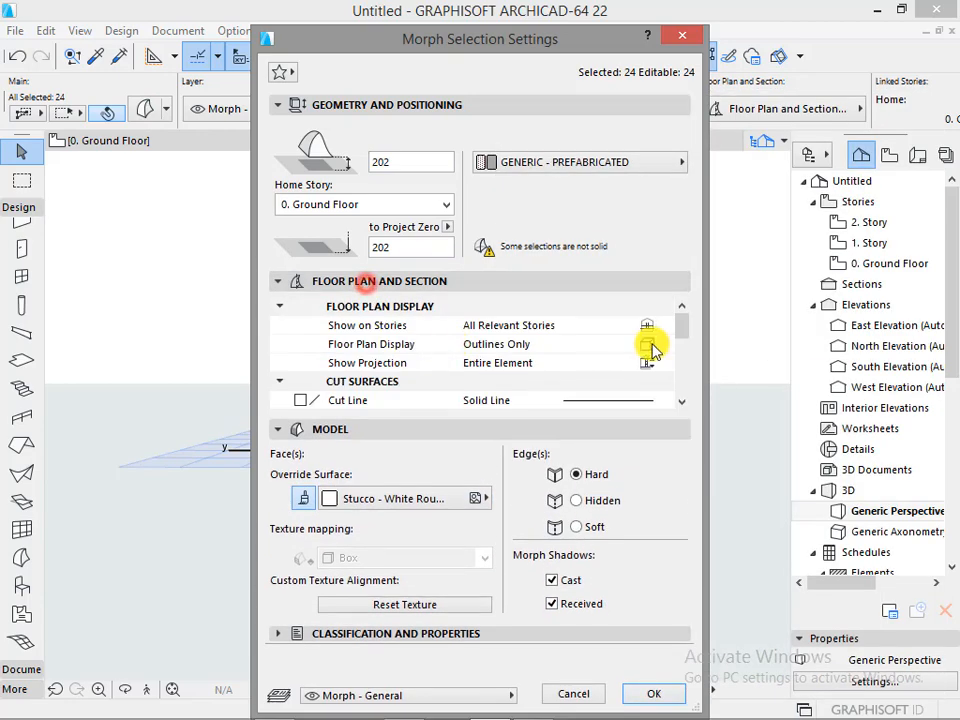
click(648, 328)
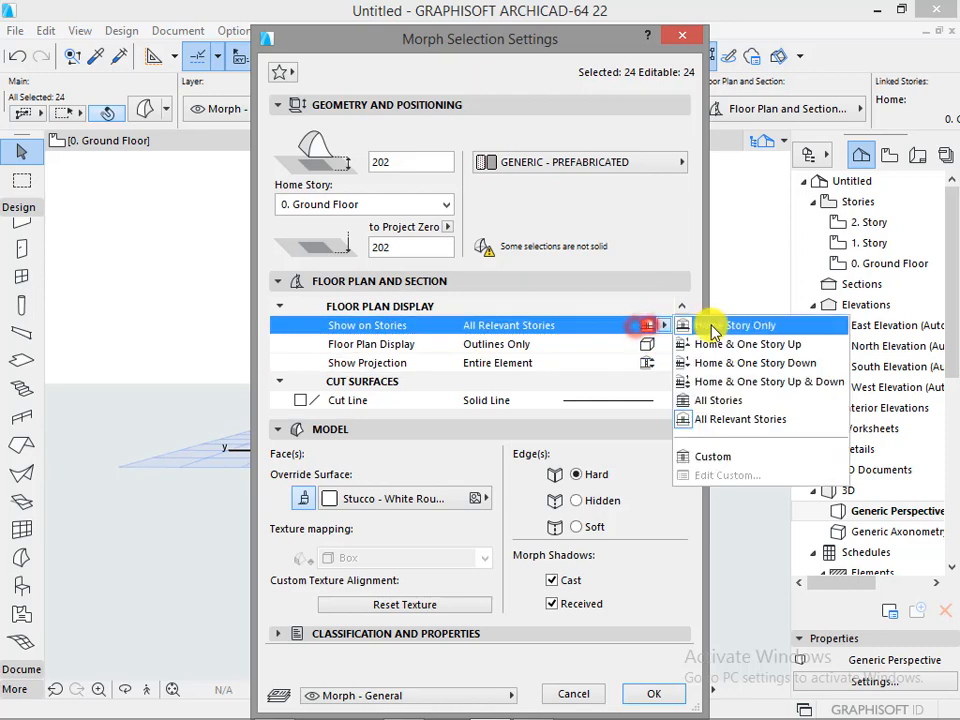
click(743, 401)
click(650, 693)
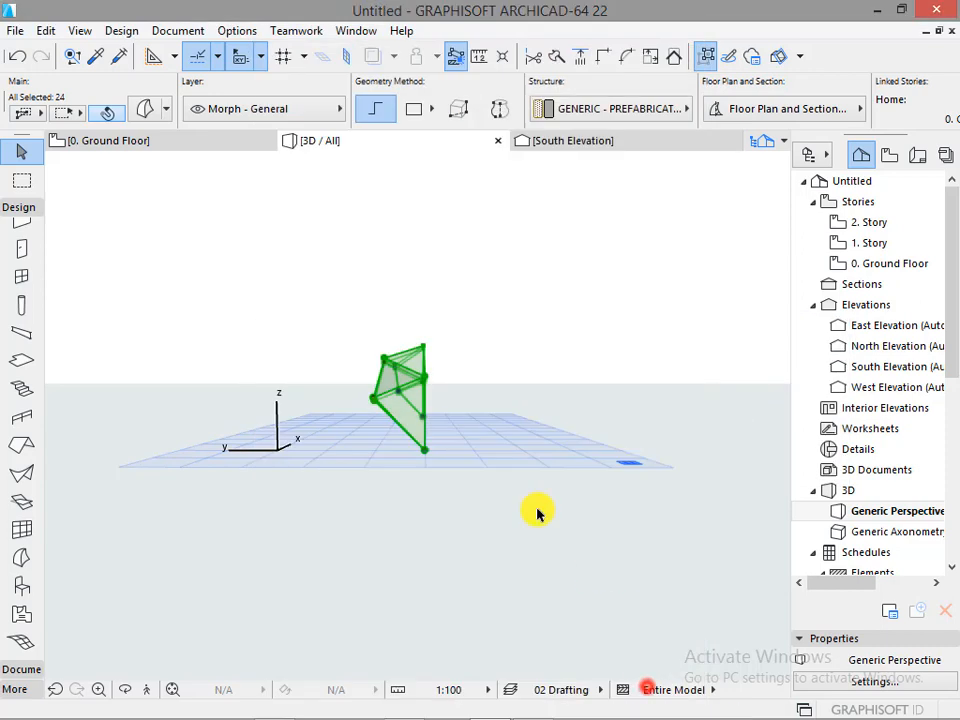
On the Ground Floor plan, move the whole structure back between the elevation markers and place a second copy parallel to it.
key(F2)
click(500, 440)
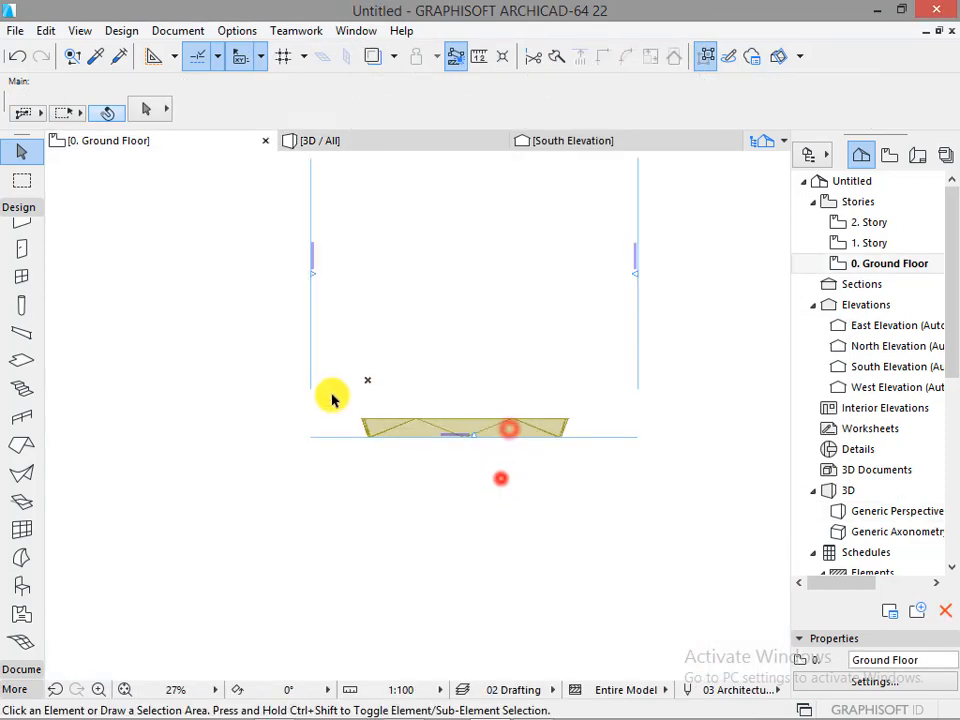
drag(331, 392, 592, 495)
click(571, 483)
middle_drag(596, 408, 600, 540)
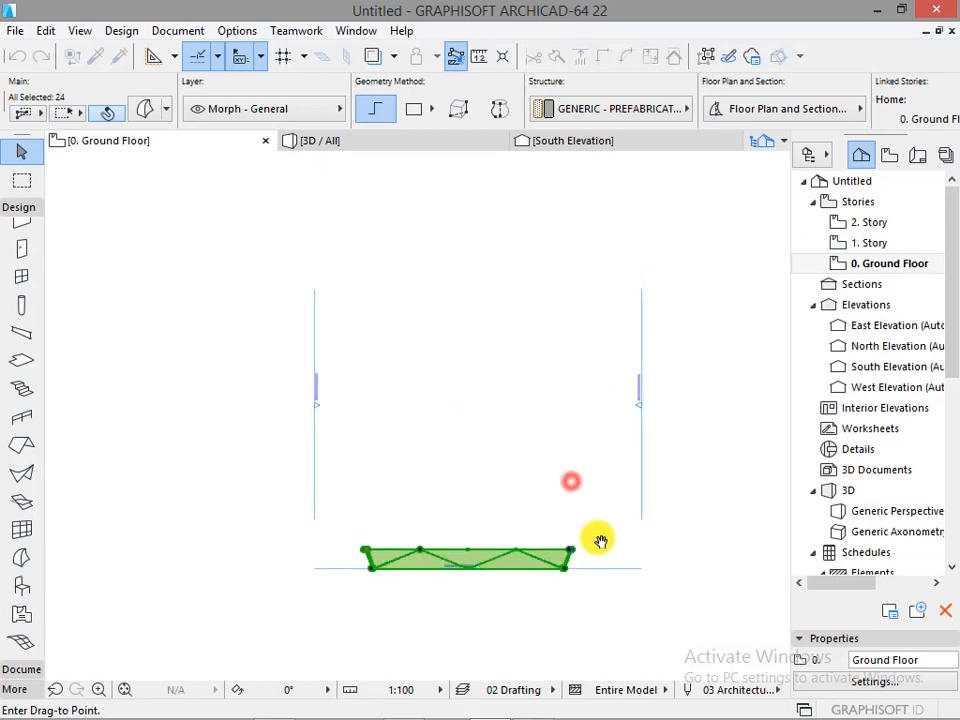
click(587, 350)
click(588, 293)
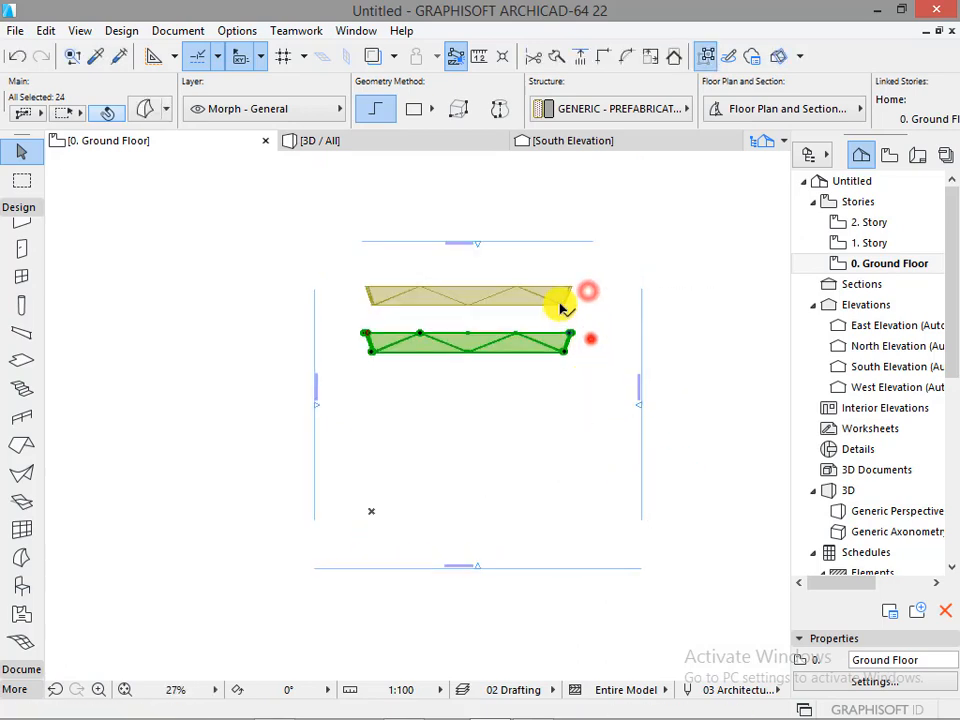
Move the front structure straight back at 90° to narrow the gap to the rear structure.
scroll(561, 304, up, 5)
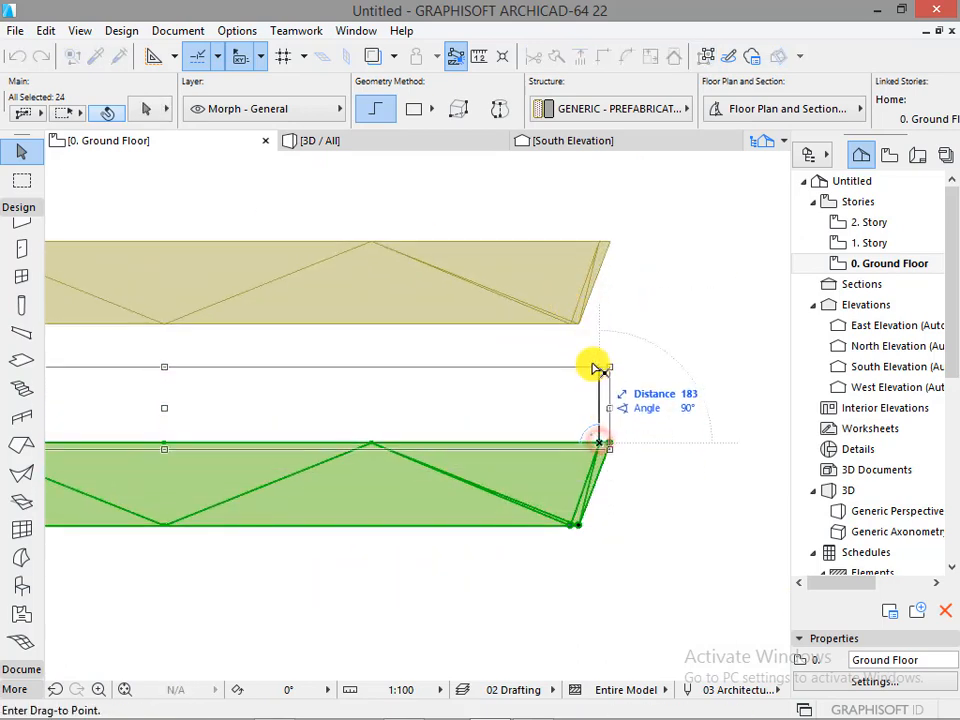
click(592, 360)
click(632, 331)
In the 3D view, move the front structure's left leg and roof rear closing strips by 6 onto the leg's outer foot corner.
click(415, 145)
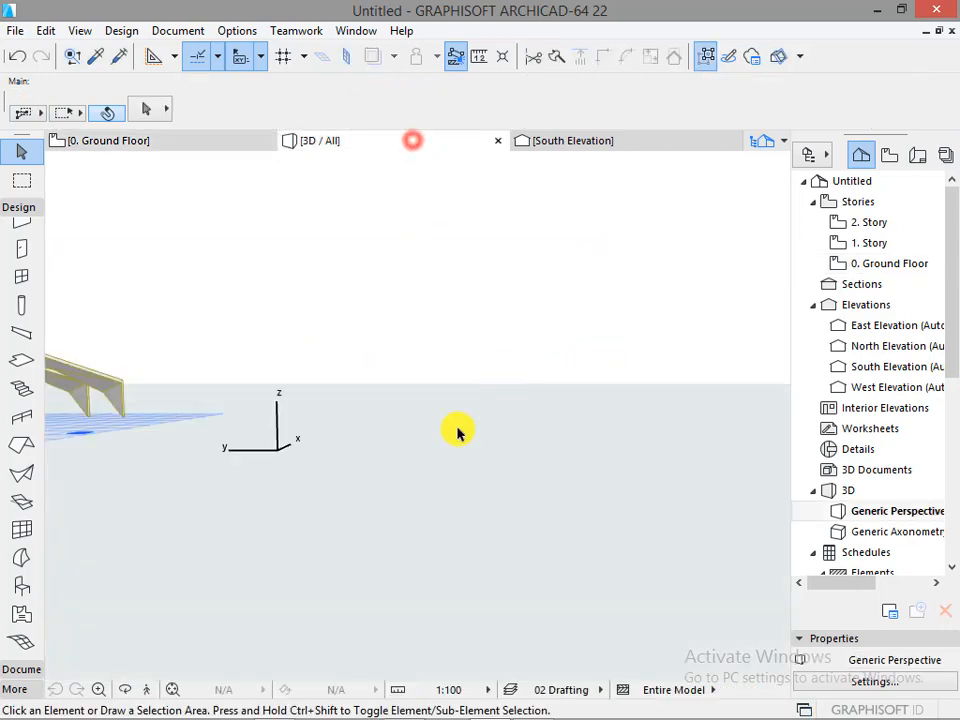
scroll(299, 496, up, 3)
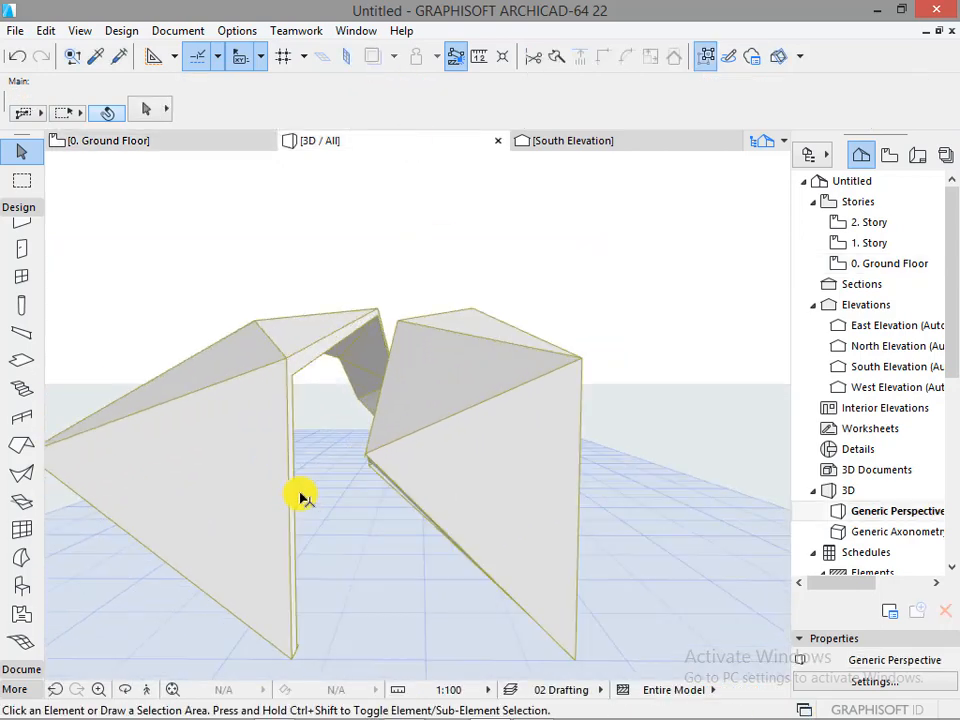
key(o)
drag(499, 435, 437, 405)
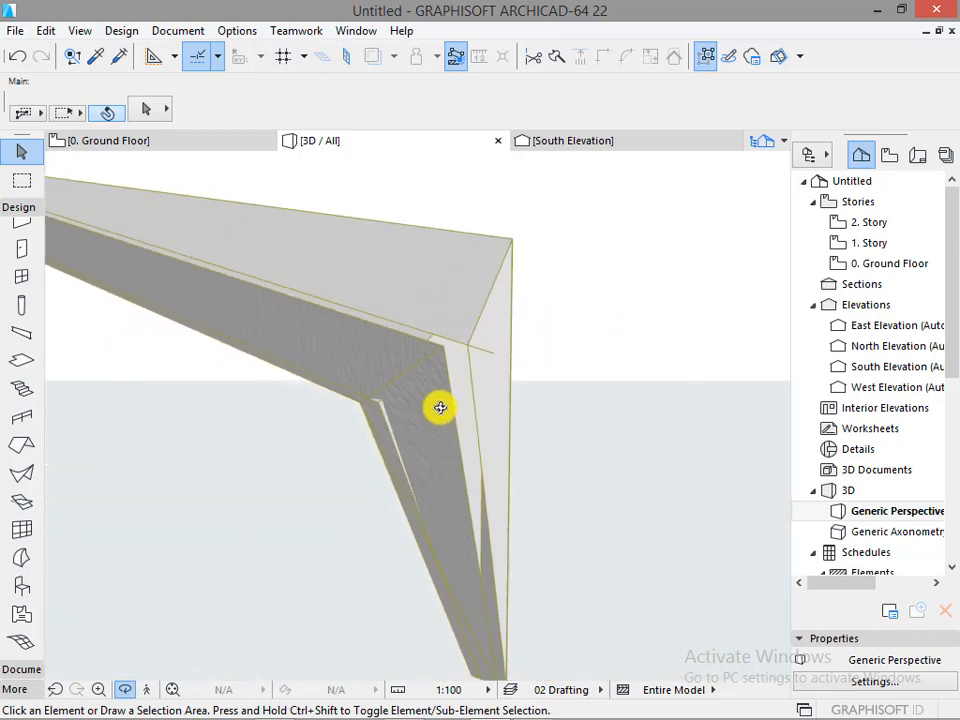
click(433, 395)
scroll(482, 349, down, 5)
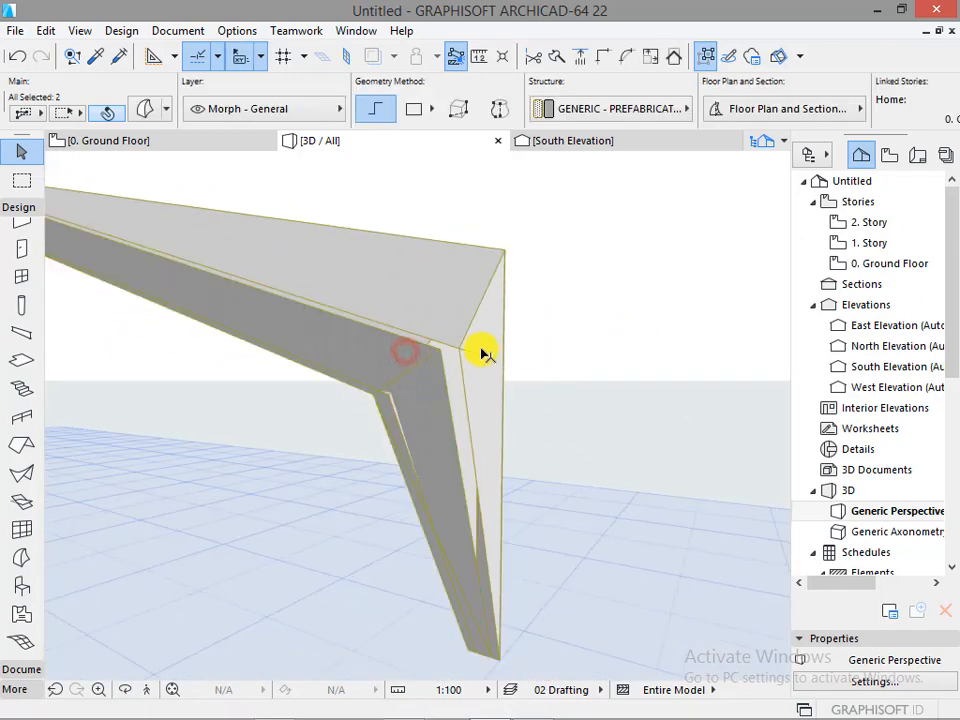
scroll(396, 368, up, 2)
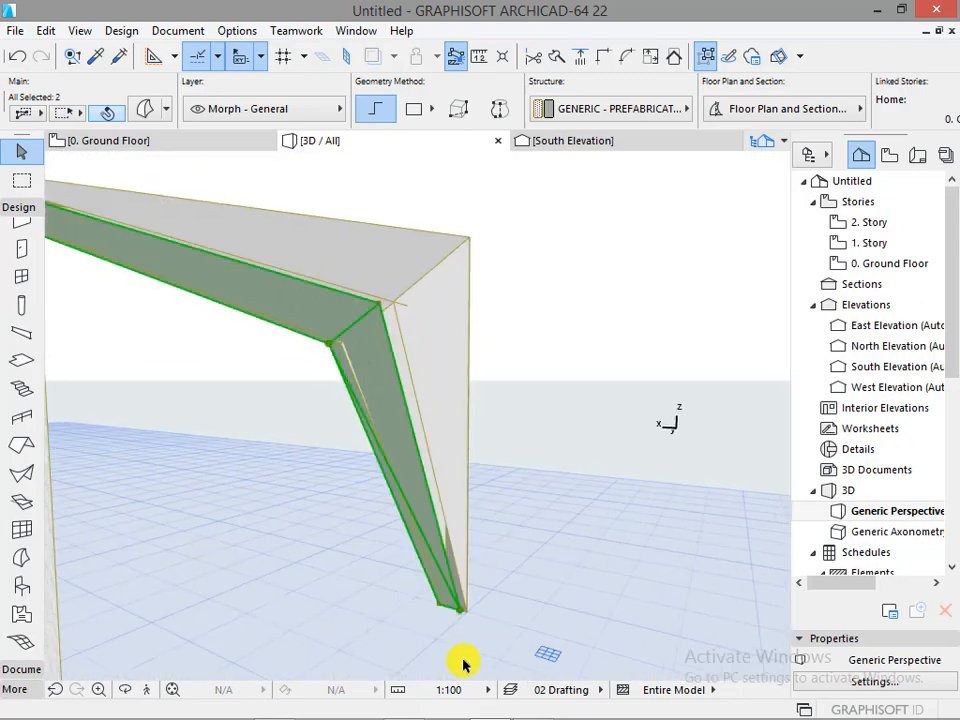
scroll(461, 640, up, 3)
key(ctrl+d)
click(461, 597)
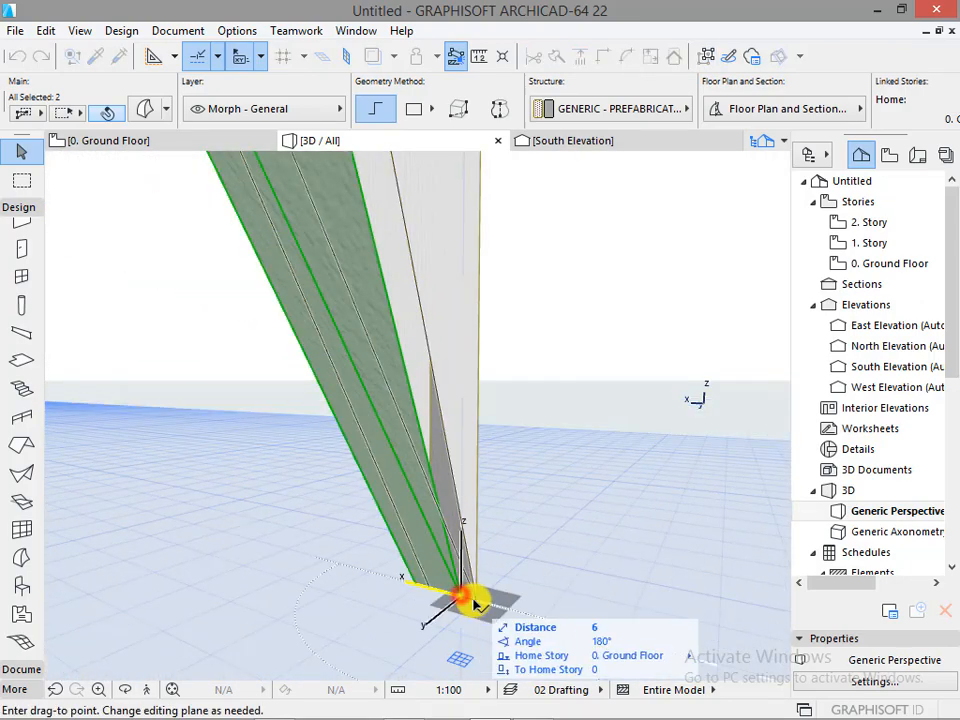
click(474, 600)
scroll(522, 607, down, 4)
scroll(431, 429, down, 3)
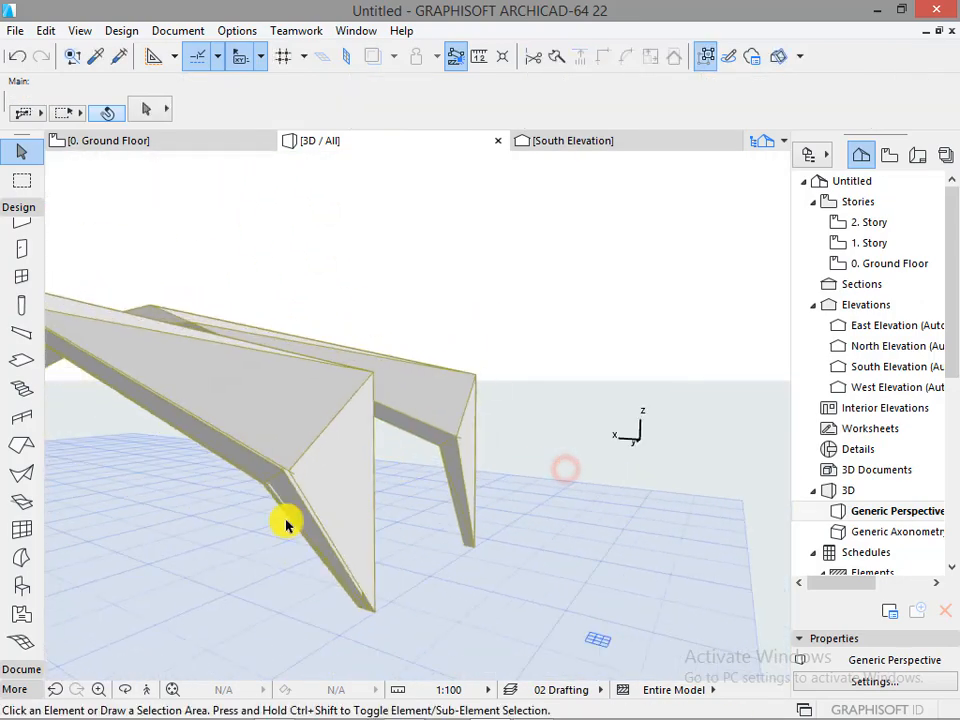
Try deleting the front structure except its rear closing strips, check it in 3D, and undo the deletion.
key(F2)
scroll(626, 411, down, 5)
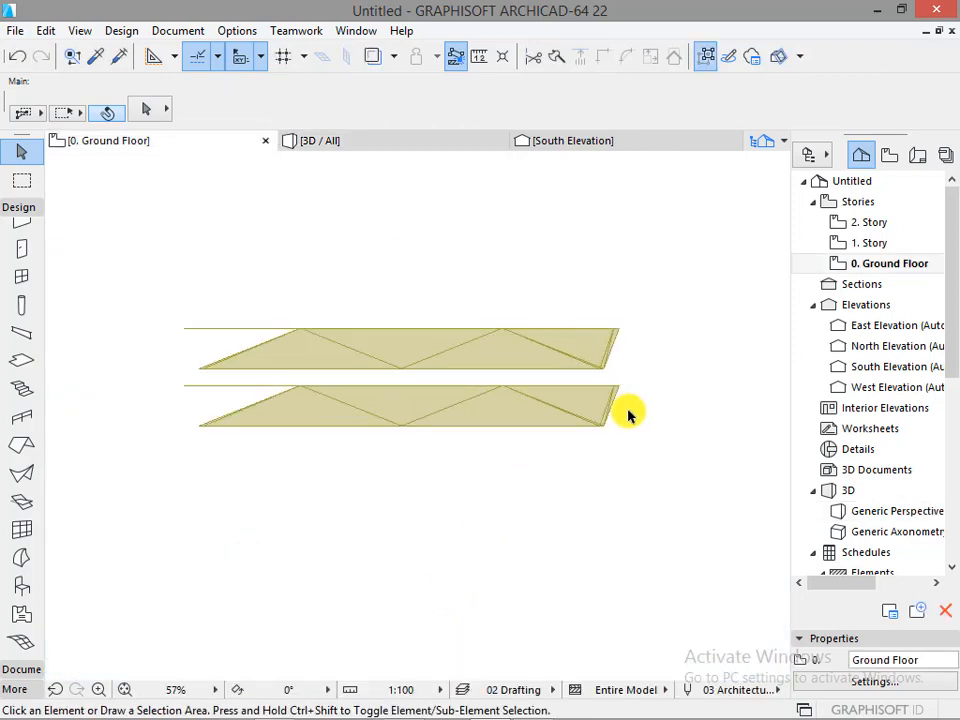
click(300, 459)
click(629, 414)
key(Delete)
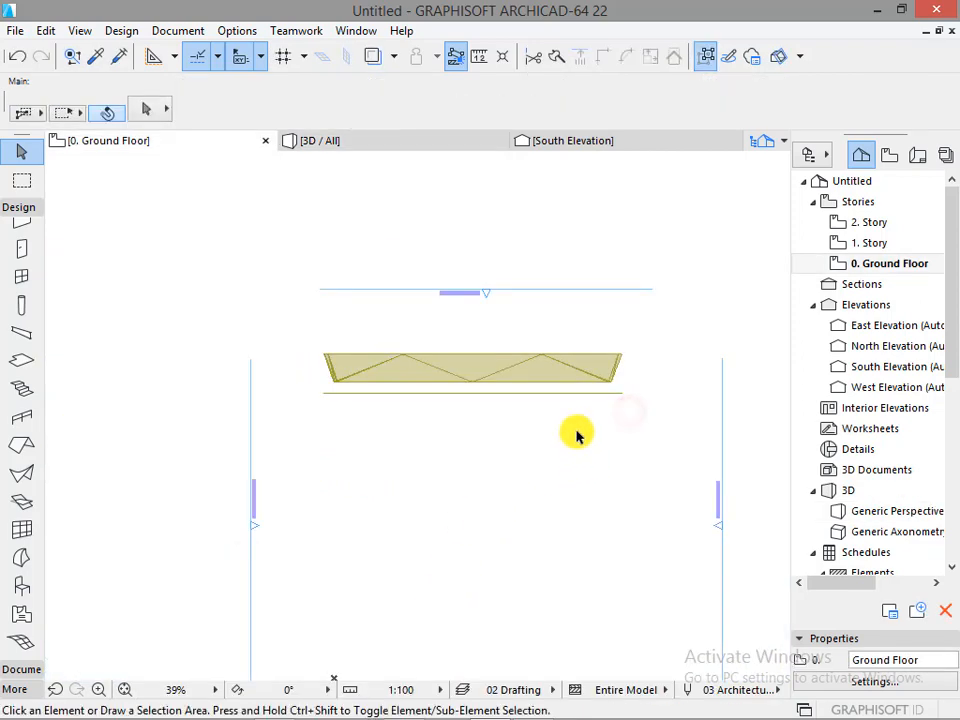
click(330, 142)
shift+middle_drag(415, 500, 501, 471)
key(ctrl+z)
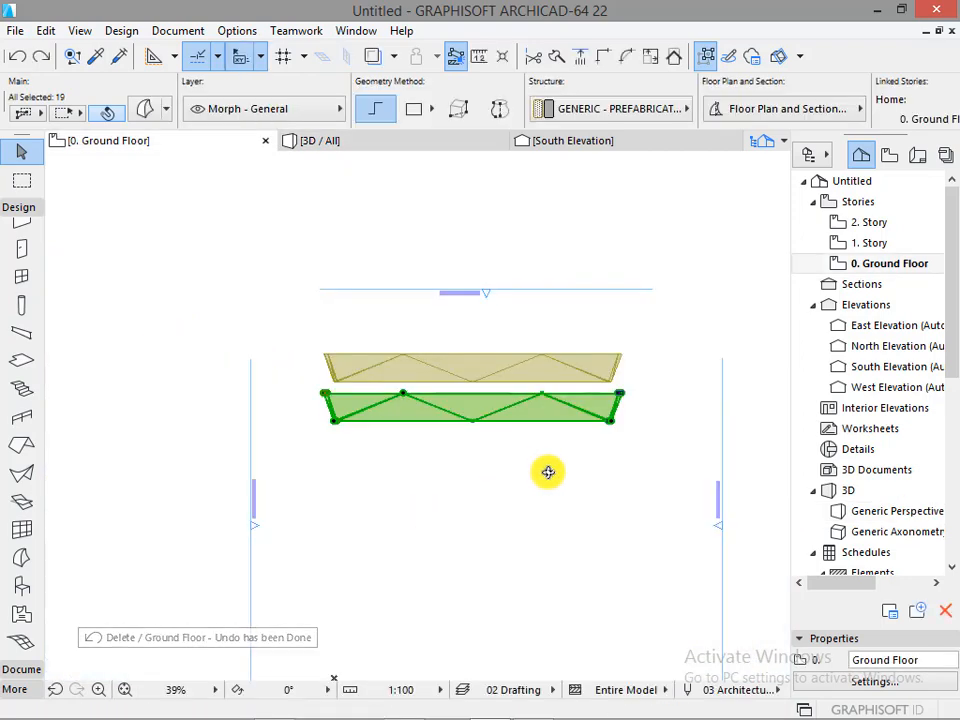
key(Delete)
key(F3)
shift+middle_drag(469, 444, 465, 555)
key(ctrl+z)
click(593, 474)
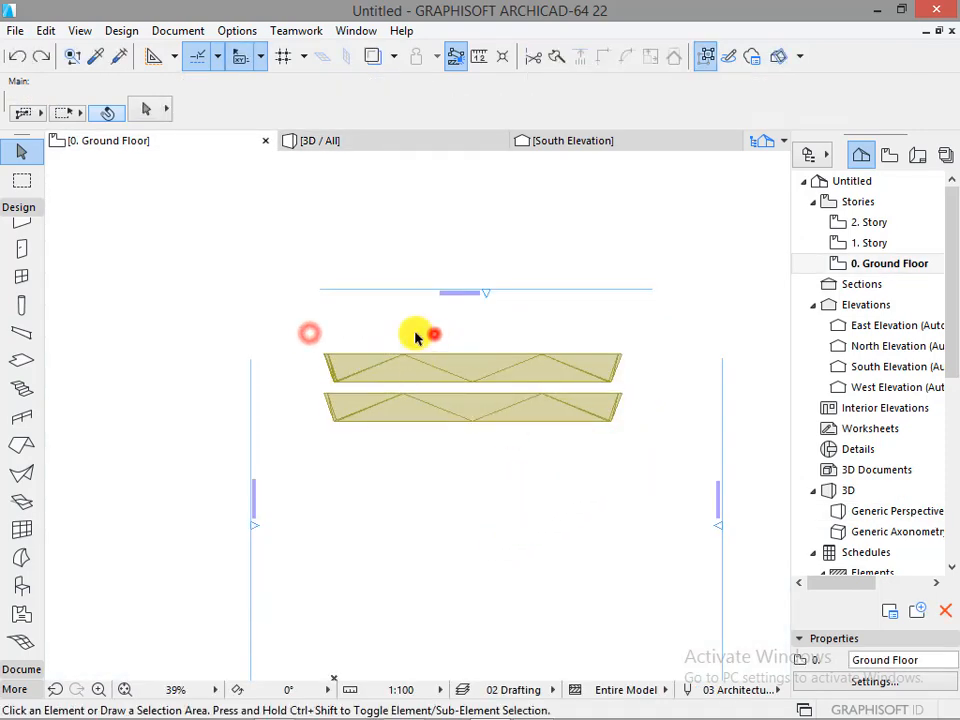
In the 3D view, move the rear structure's left leg and roof rear closing strips by 6 onto the leg's outer foot corner.
key(F3)
shift+middle_drag(437, 476, 491, 545)
click(371, 483)
shift+click(383, 333)
shift+middle_drag(383, 333, 461, 583)
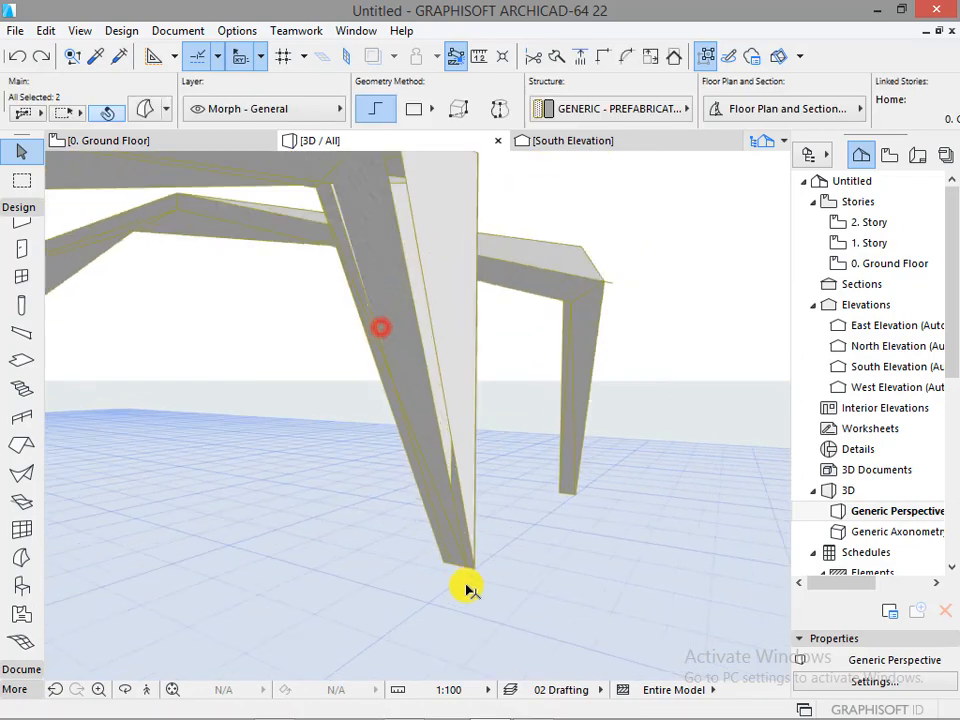
scroll(480, 565, up, 3)
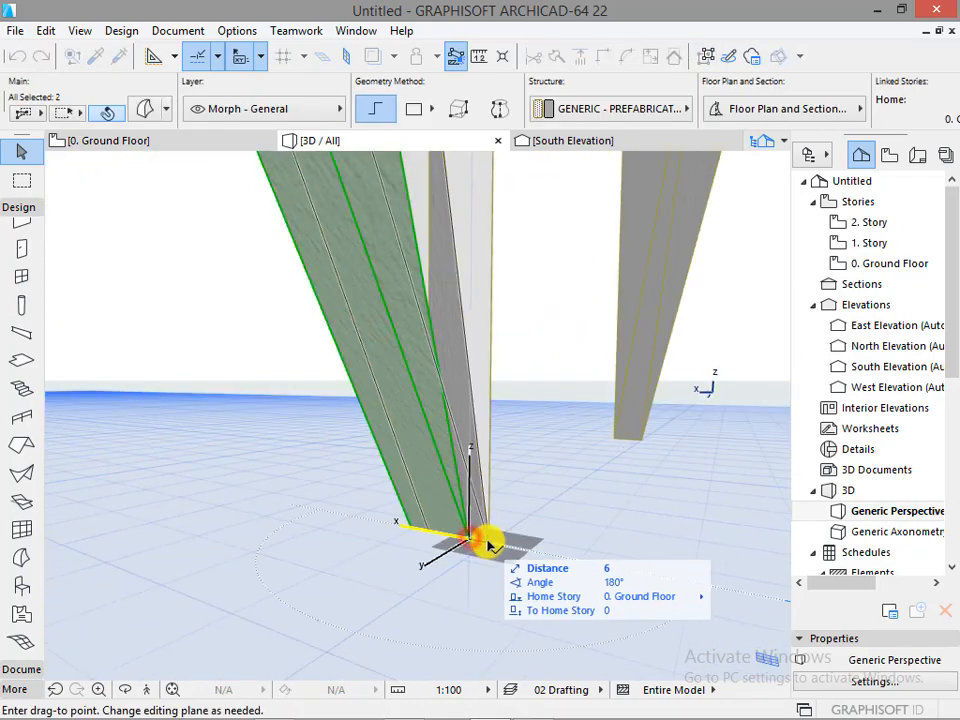
click(488, 542)
click(532, 554)
scroll(561, 534, down, 5)
On the Ground Floor plan, delete the front structure's morphs, keeping only its rear closing strips.
middle_drag(120, 470, 315, 466)
scroll(433, 456, up, 6)
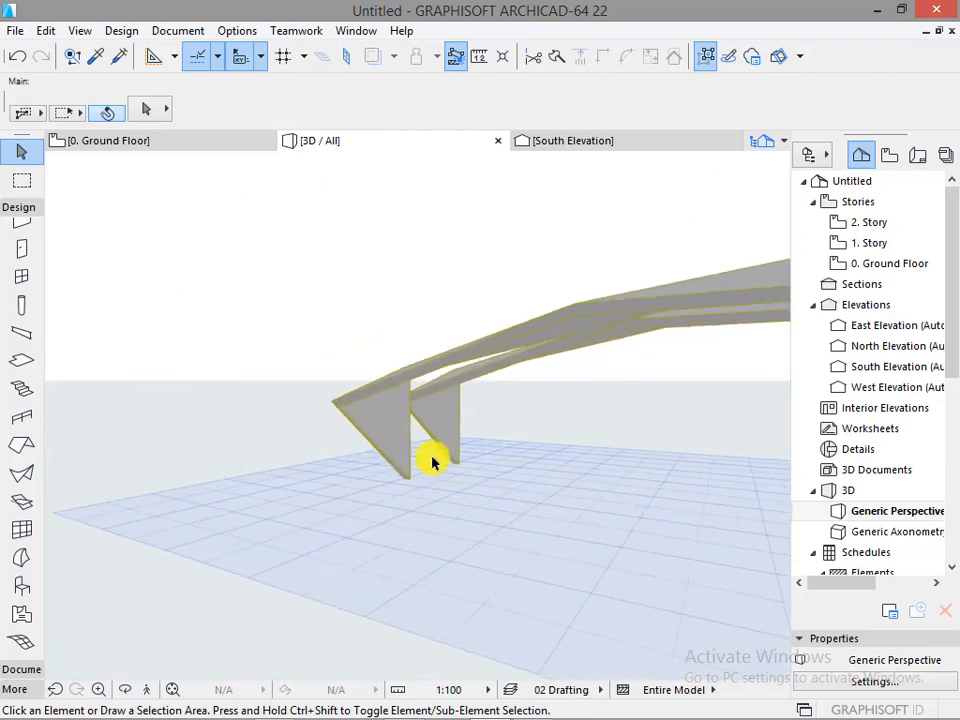
scroll(354, 514, down, 2)
scroll(238, 481, down, 5)
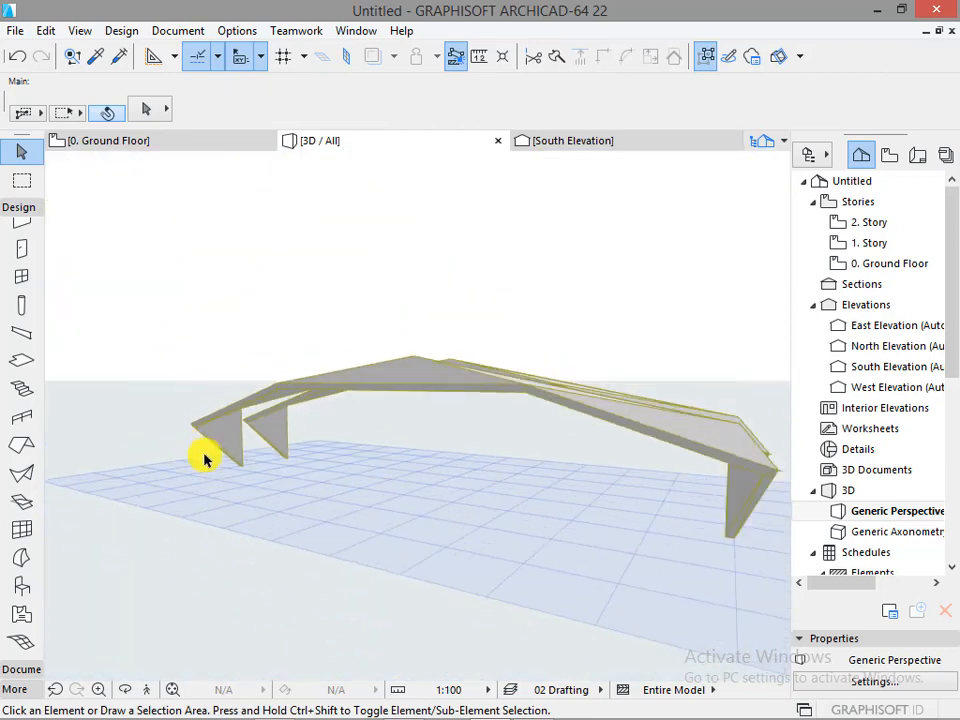
key(F2)
drag(613, 413, 619, 408)
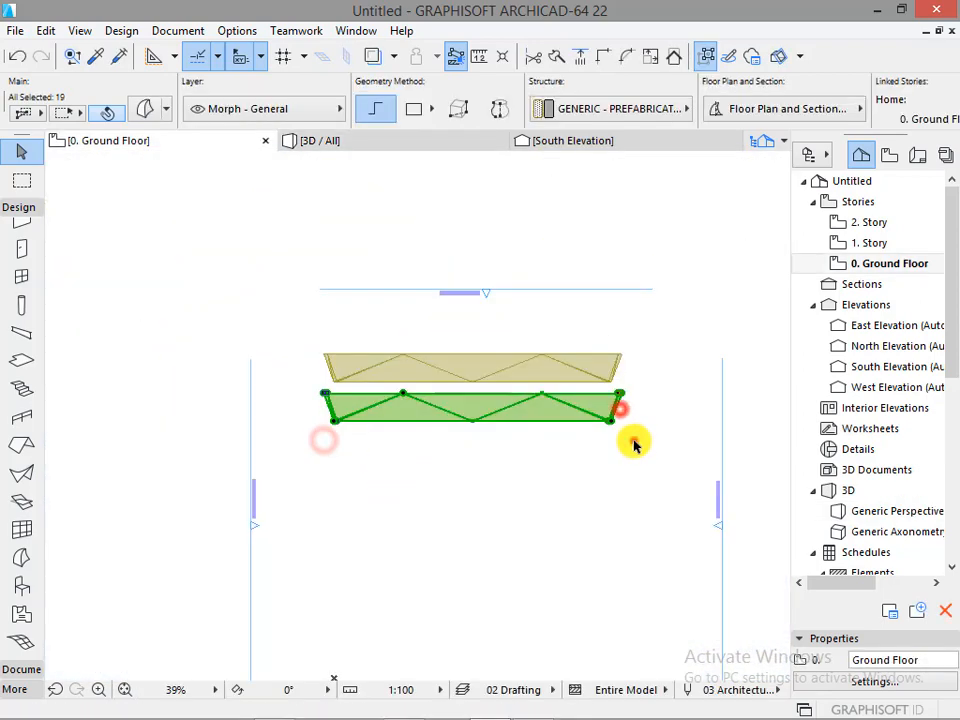
click(633, 441)
click(627, 418)
click(621, 443)
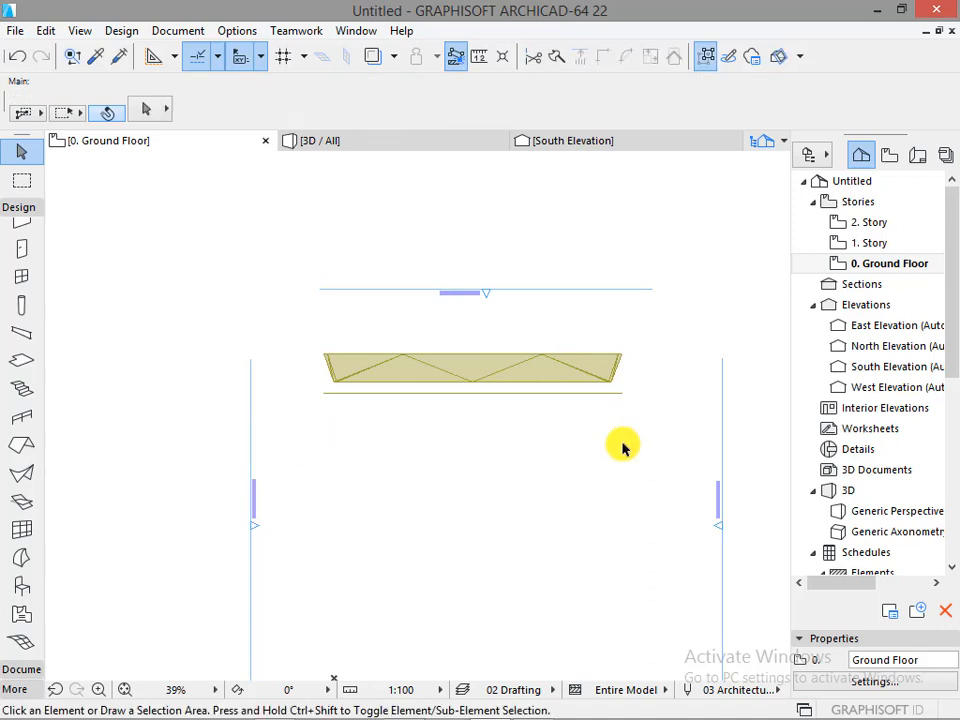
In the 3D view, pick up the leg face's morph settings and outline a closed strip from the front strip's lower end to the leg's foot.
key(F3)
shift+middle_drag(503, 474, 380, 477)
scroll(406, 468, up, 3)
alt+click(471, 438)
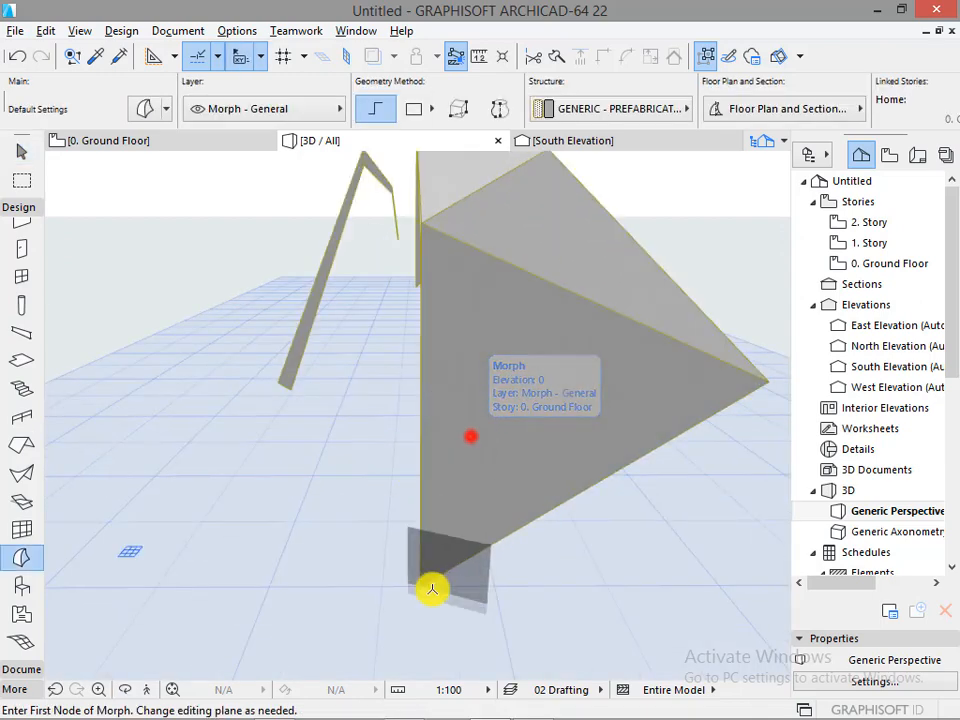
middle_drag(431, 588, 510, 587)
mouse_move(456, 483)
shift+middle_down()
mouse_move(137, 413)
mouse_move(83, 430)
shift+middle_up()
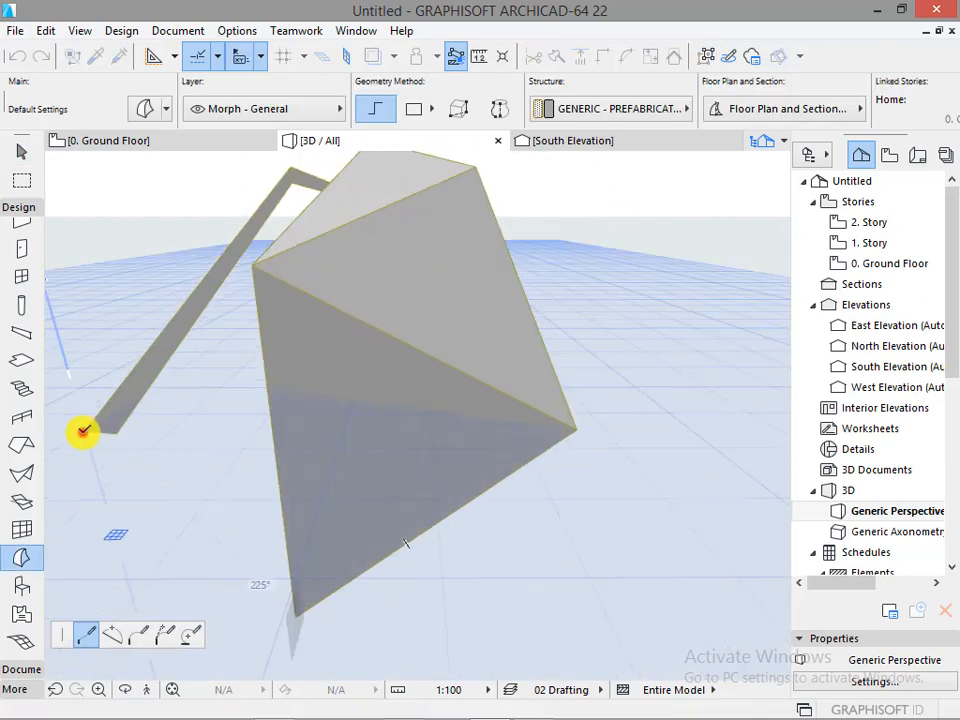
click(120, 438)
shift+middle_drag(271, 501, 514, 504)
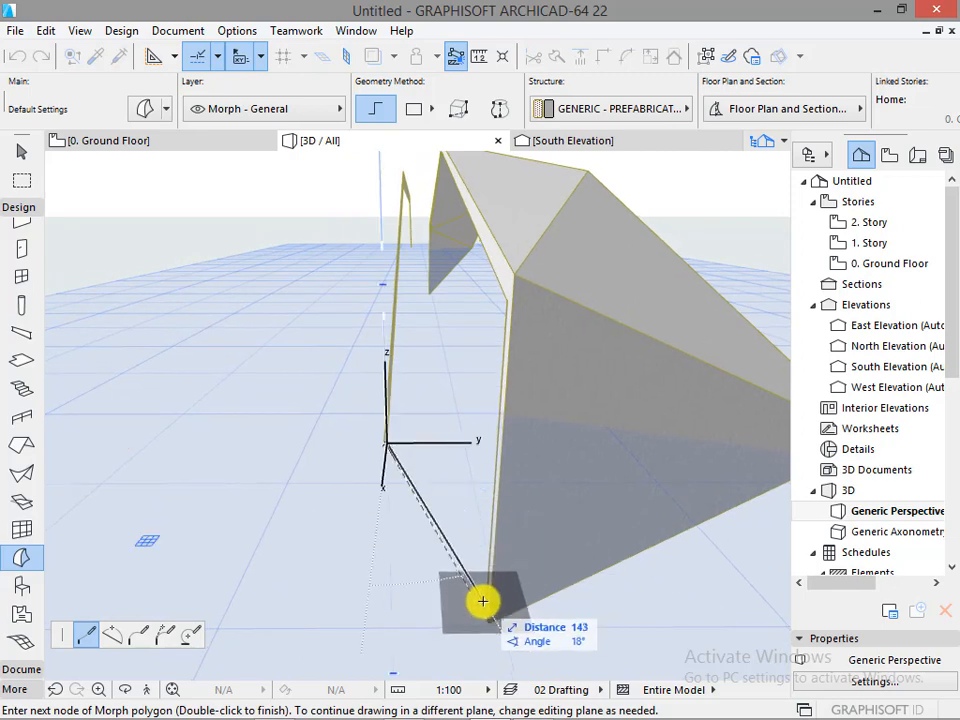
scroll(488, 617, up, 4)
middle_drag(488, 617, 479, 565)
click(480, 563)
click(467, 489)
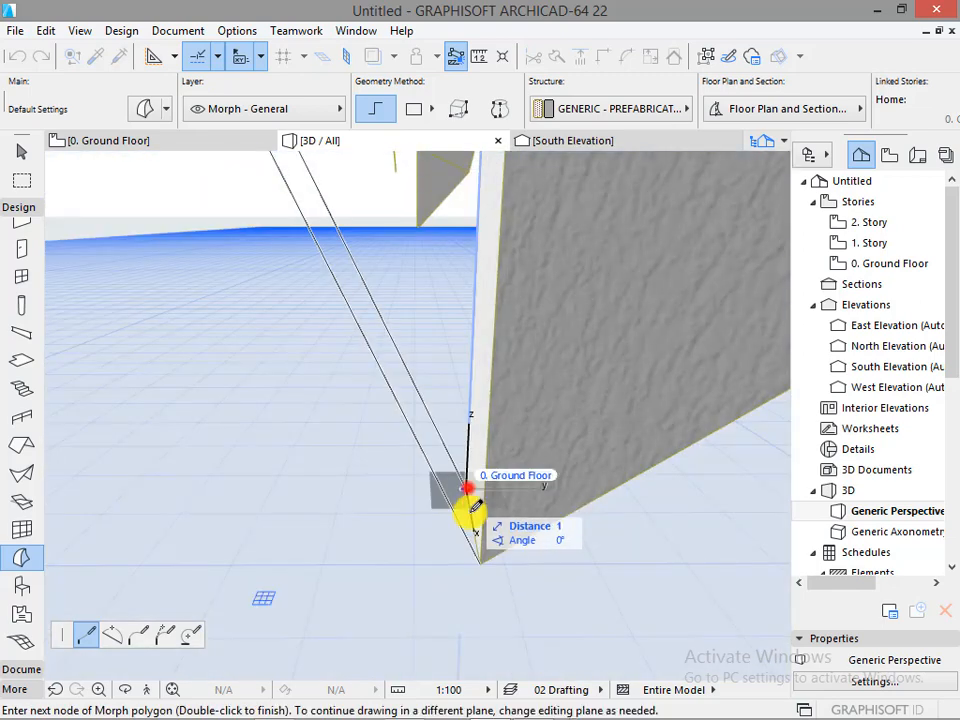
click(480, 561)
Cover the closed strip outline with morph faces using sharp edges.
click(121, 31)
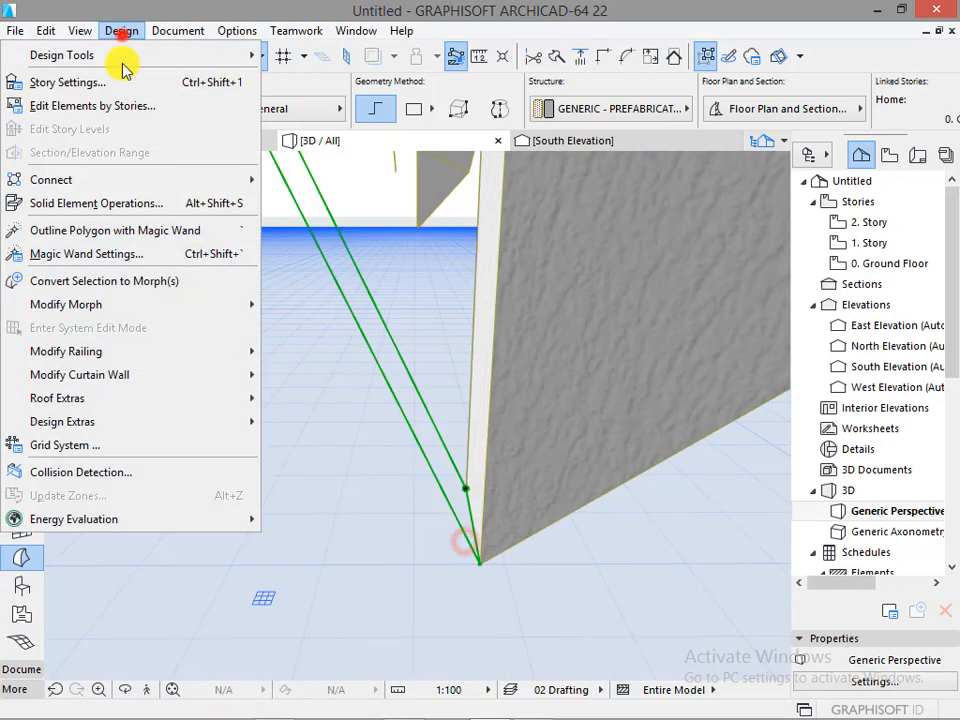
mouse_move(114, 306)
click(286, 324)
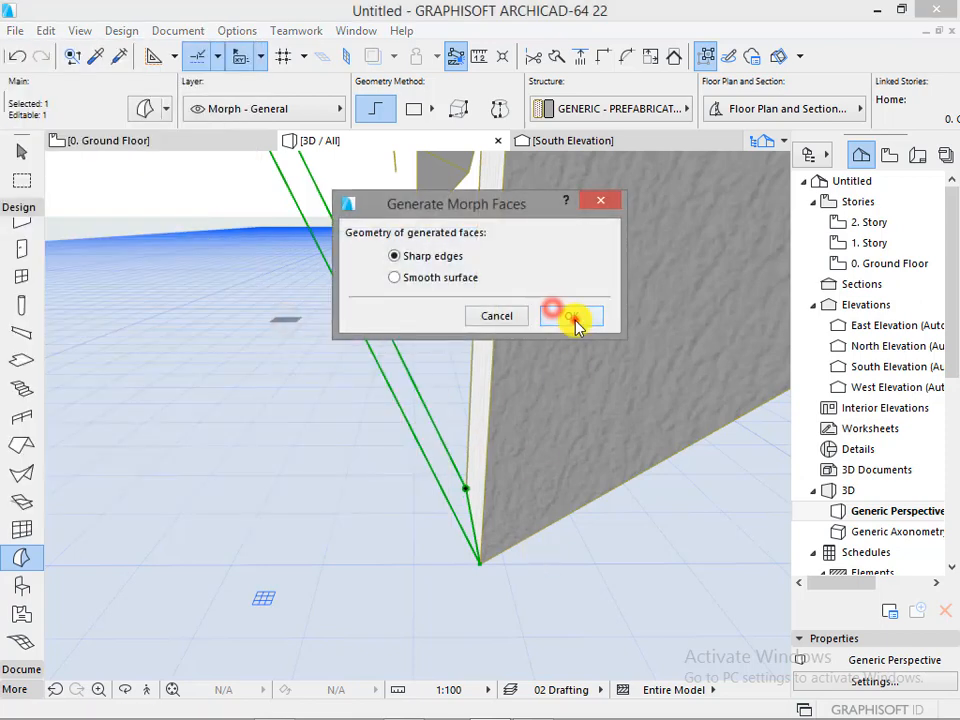
click(575, 320)
key(Escape)
Mirror a copy of the new foot strip to the opposite leg about an axis through the structure's ridge.
scroll(557, 570, down, 3)
shift+middle_drag(557, 583, 433, 506)
key(ctrl+m)
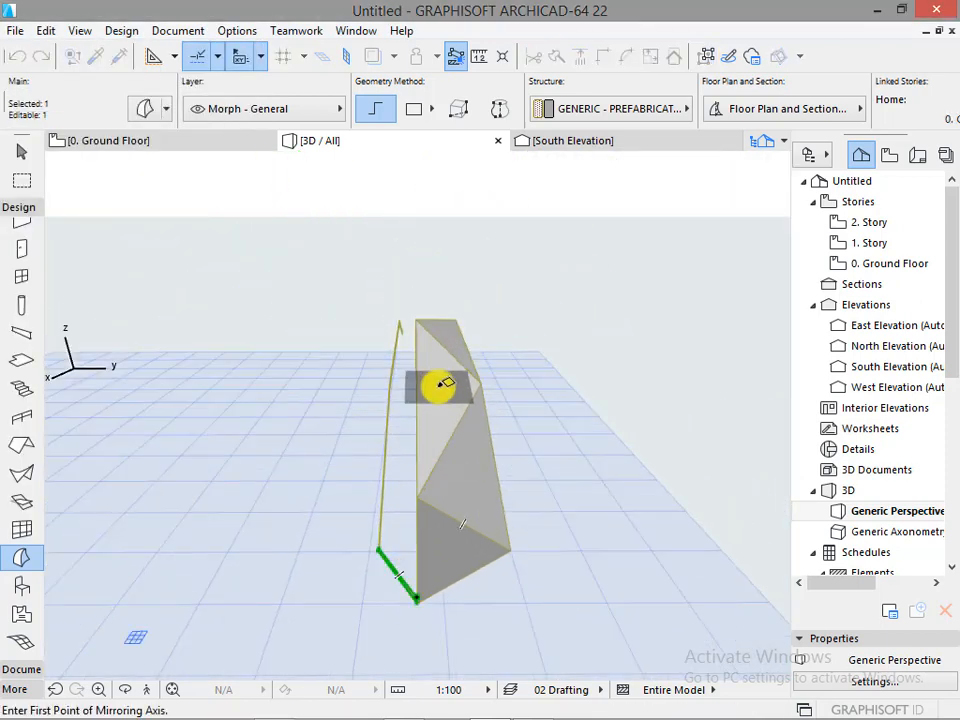
shift+middle_drag(426, 342, 386, 528)
click(381, 483)
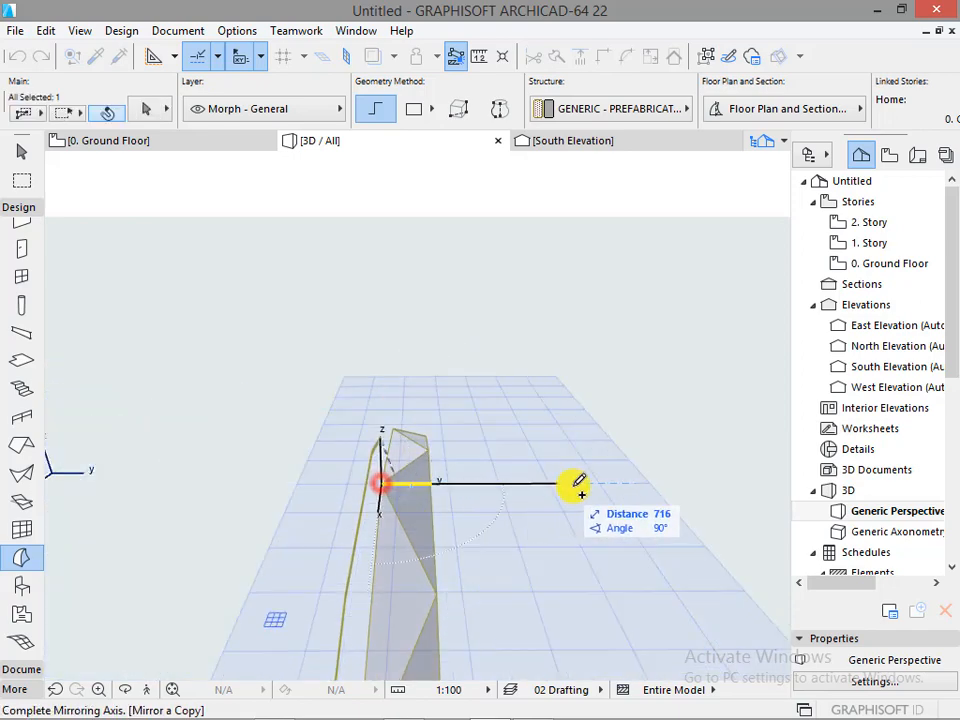
click(585, 484)
click(515, 463)
Draw a triangular morph face between the structure's foot, the front strip's lower corner and the leg's eave corner.
mouse_move(493, 583)
shift+middle_down()
mouse_move(515, 463)
mouse_move(397, 550)
shift+middle_up()
scroll(400, 567, up, 3)
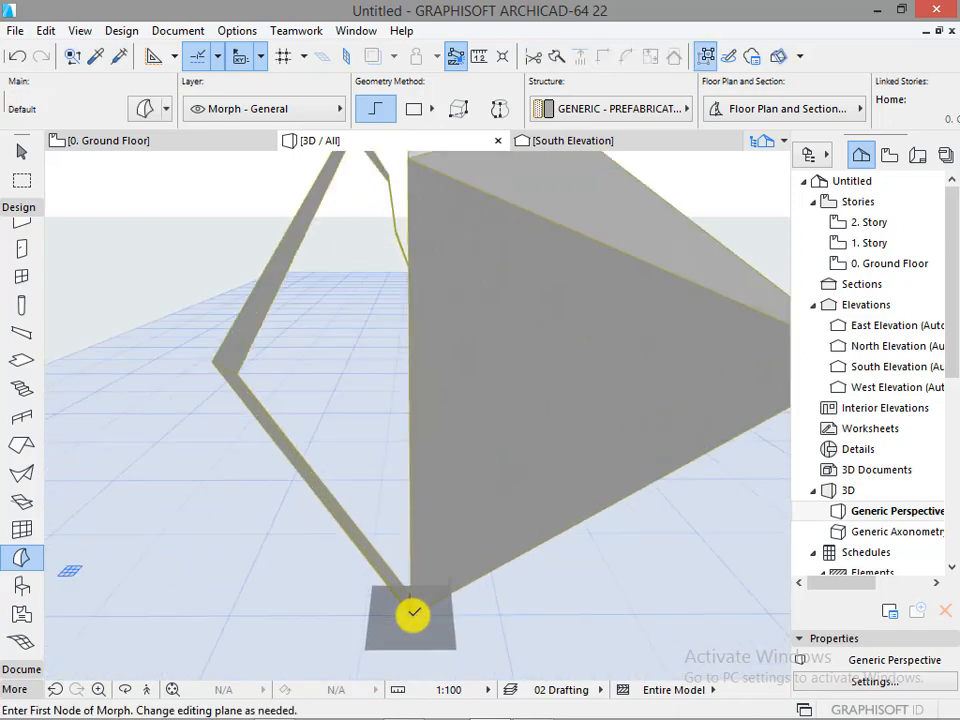
click(412, 613)
click(212, 367)
middle_drag(391, 315, 443, 425)
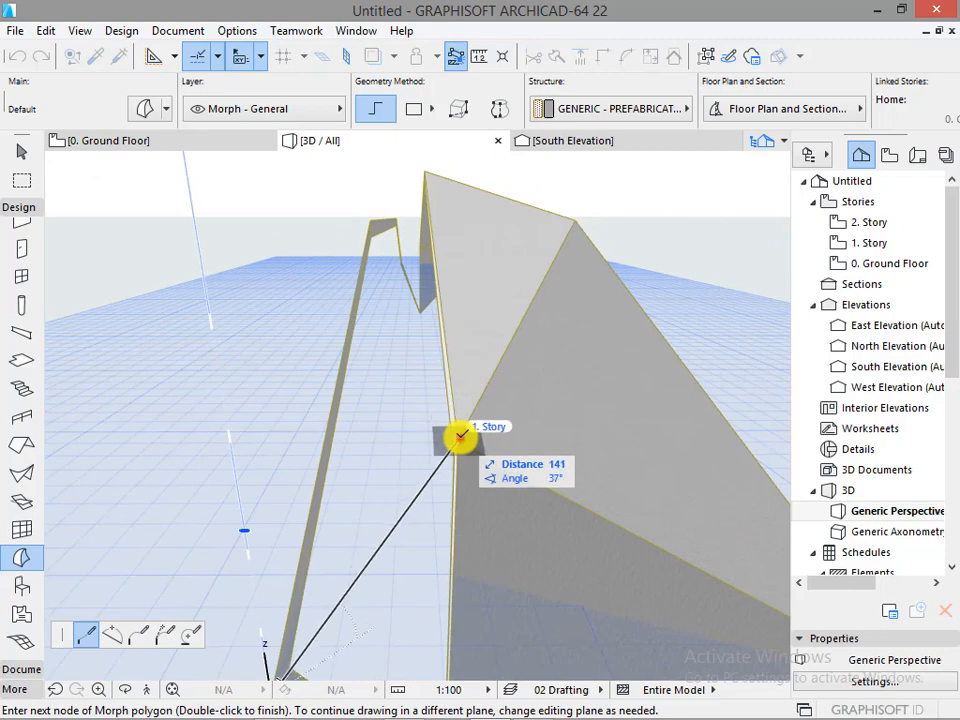
click(460, 437)
scroll(458, 442, down, 3)
click(443, 554)
middle_drag(364, 459, 301, 527)
click(364, 478)
key(Escape)
key(Escape)
Draw a triangular morph face between the front strip's lower corner, the leg's eave corner and the strip's next upper corner.
shift+middle_drag(395, 446, 322, 585)
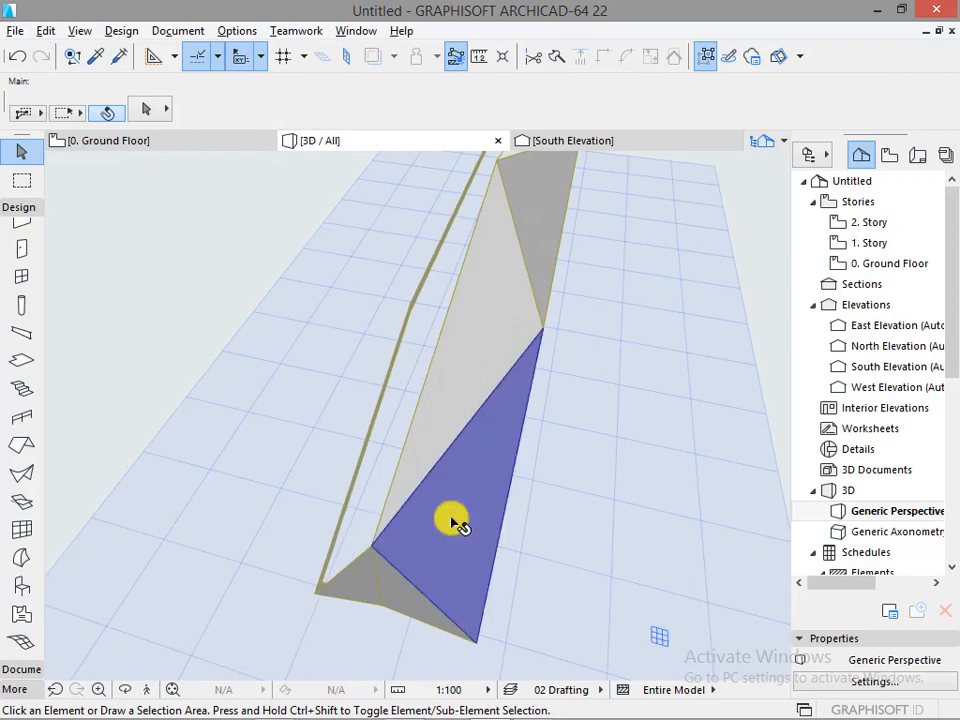
shift+middle_drag(452, 521, 331, 586)
click(295, 597)
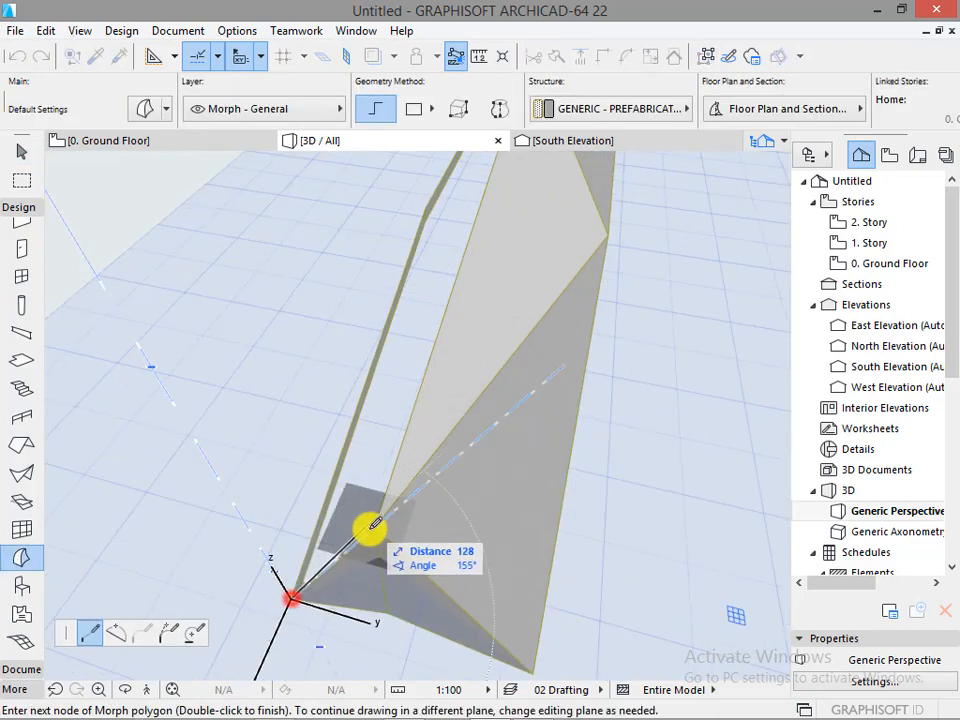
click(372, 529)
shift+middle_drag(375, 529, 416, 459)
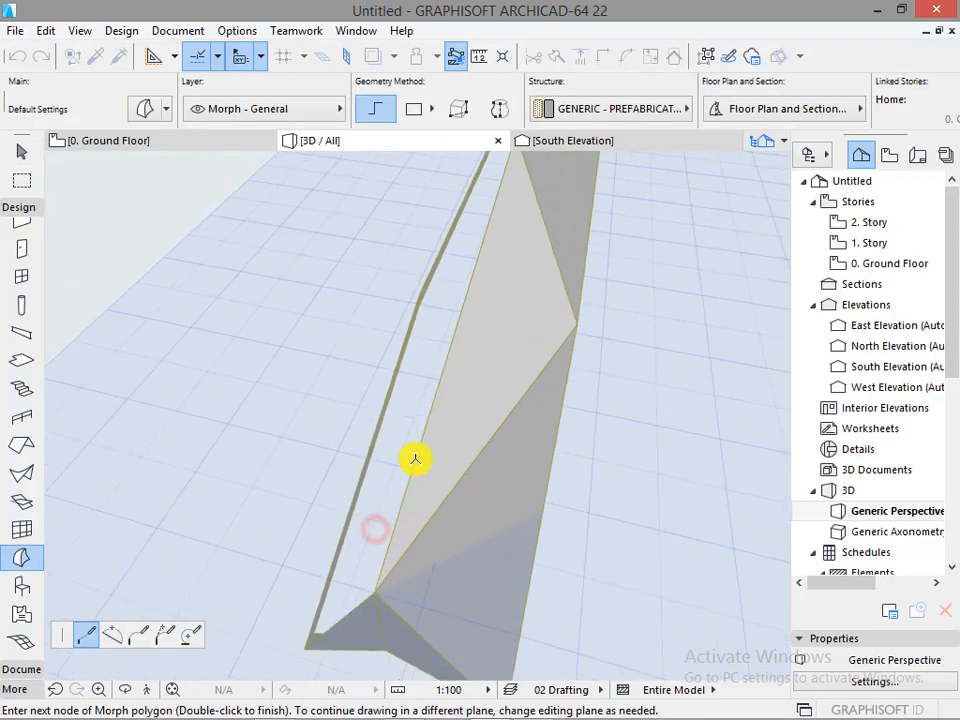
middle_drag(424, 324, 278, 286)
click(281, 264)
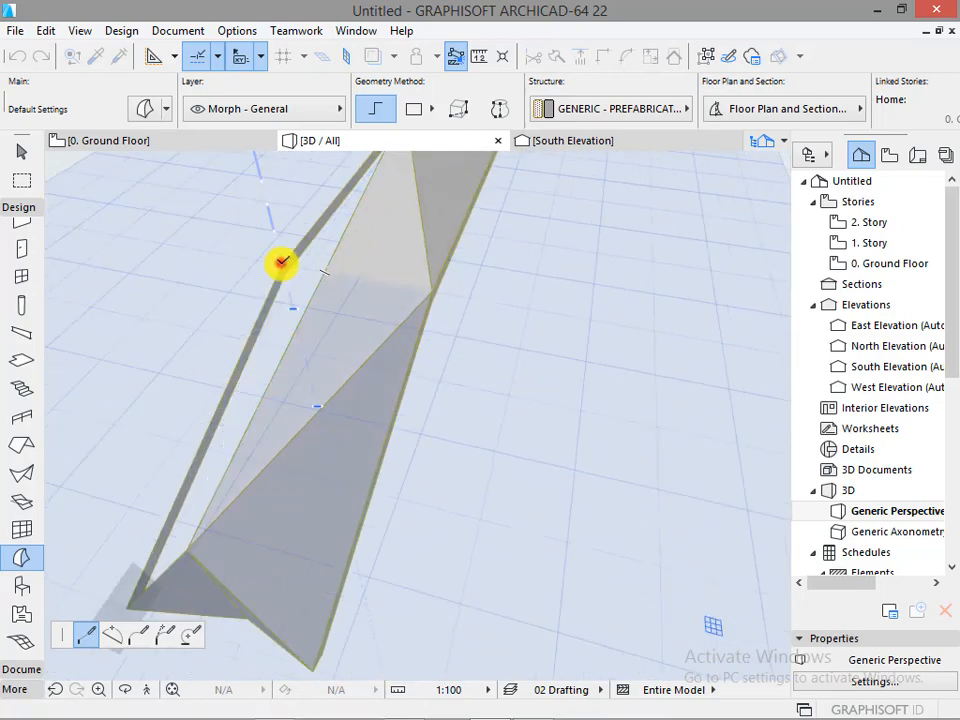
click(131, 604)
Draw a triangular morph face between the leg's eave corner, the structure's ridge and the front strip's upper corner.
click(188, 551)
middle_drag(315, 326, 407, 451)
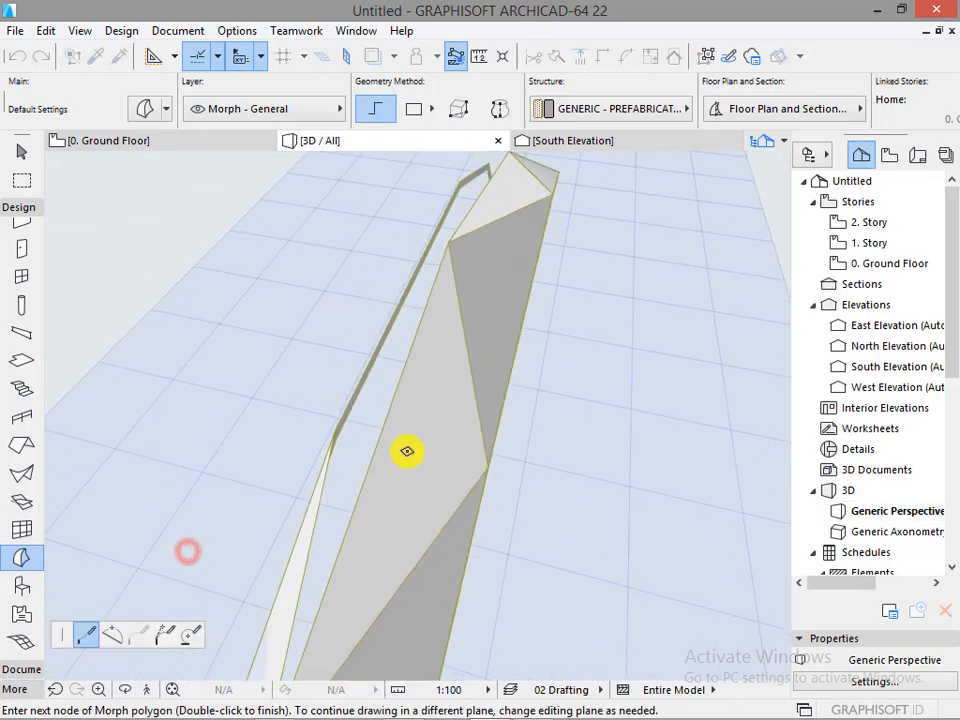
click(450, 246)
scroll(360, 439, up, 3)
click(311, 429)
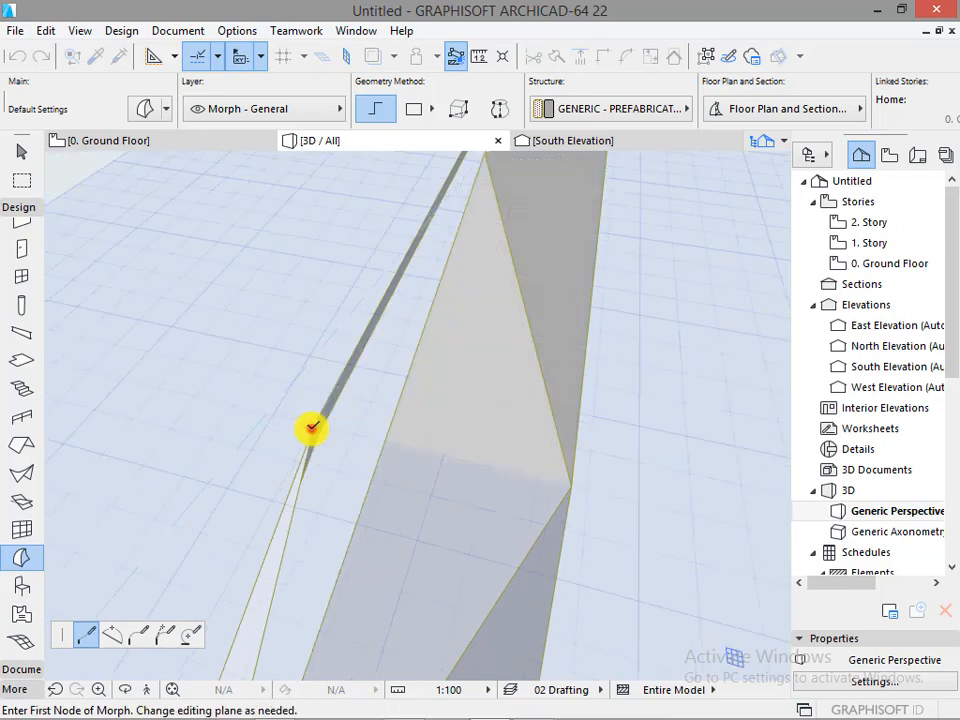
scroll(325, 456, down, 4)
click(303, 552)
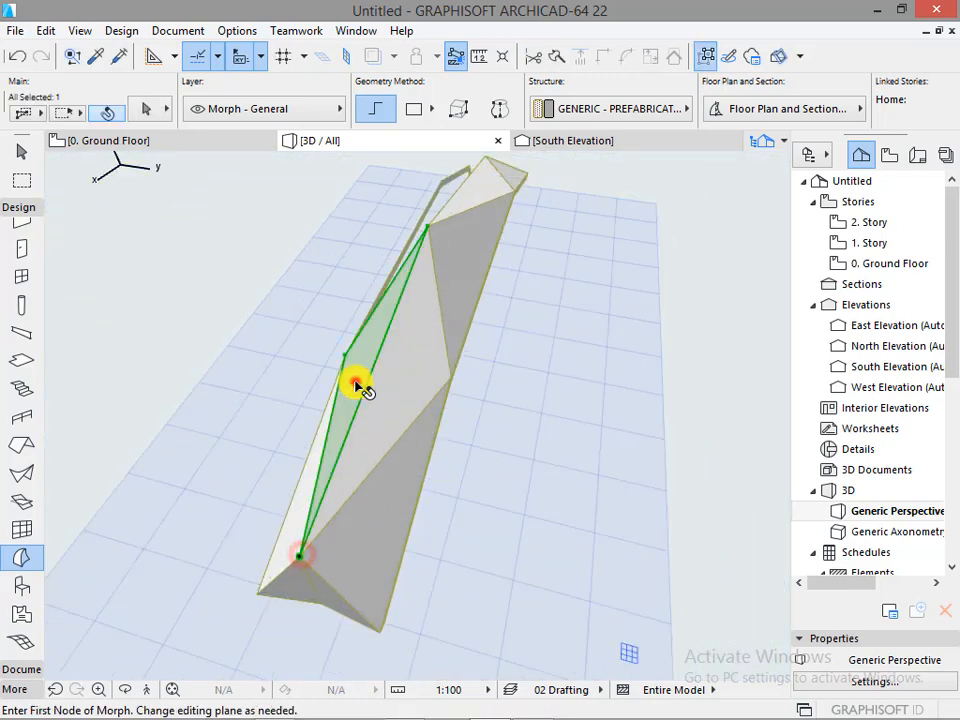
Mirror a copy of the three triangular gap faces to the opposite side about an axis through the ridge.
key(ctrl+m)
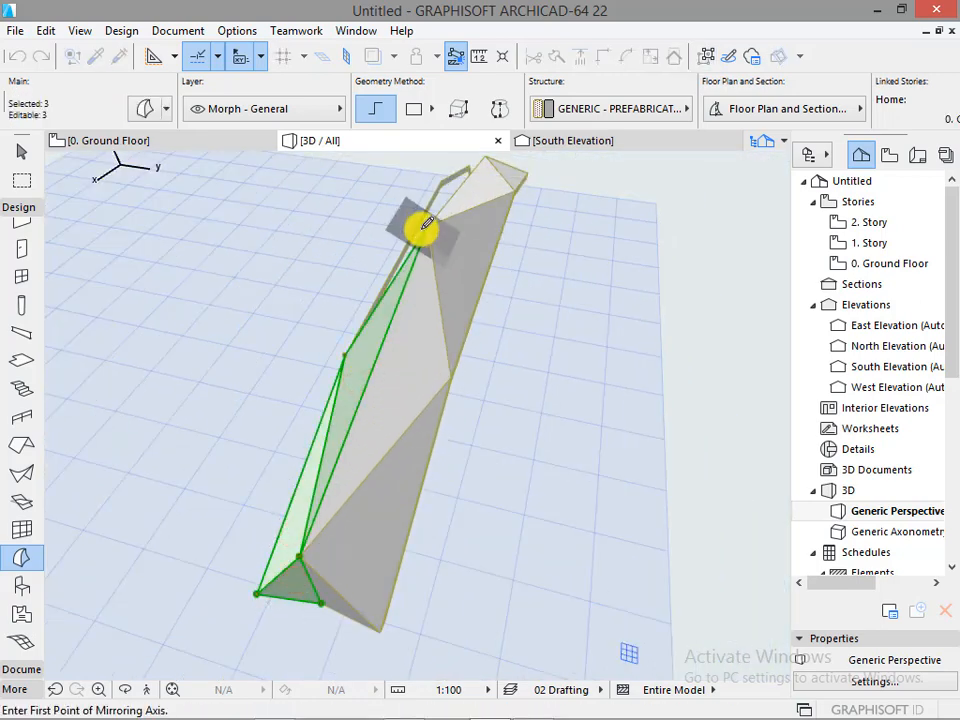
click(425, 224)
middle_drag(520, 365, 405, 559)
Draw the middle triangular morph face between the front strip's two upper corners and the structure's ridge.
click(410, 557)
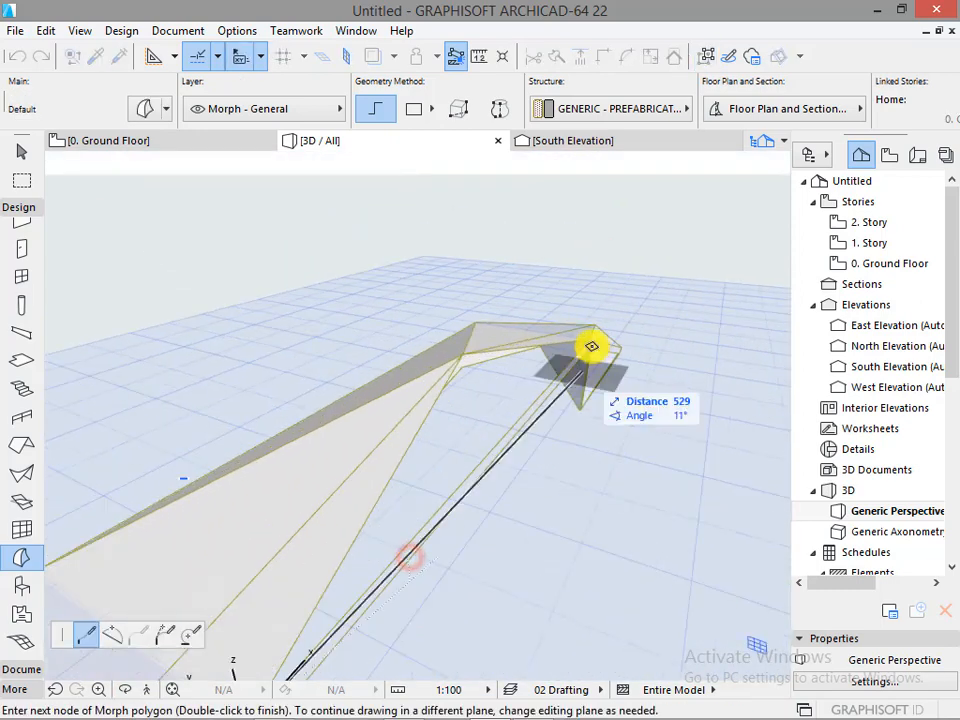
click(463, 356)
shift+middle_drag(462, 362, 420, 475)
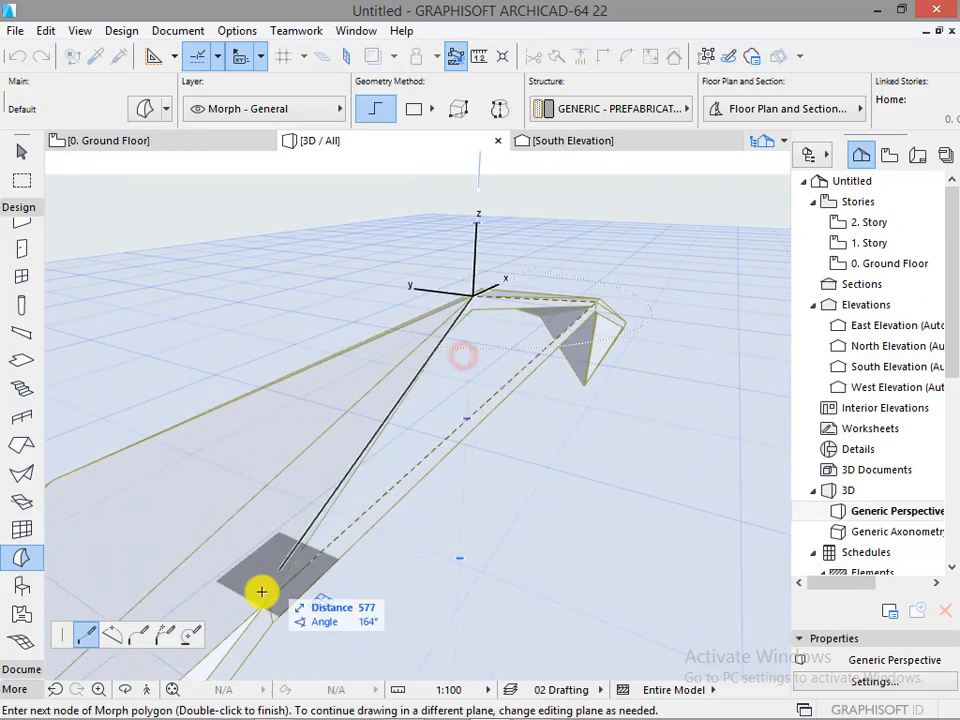
shift+middle_drag(270, 601, 357, 468)
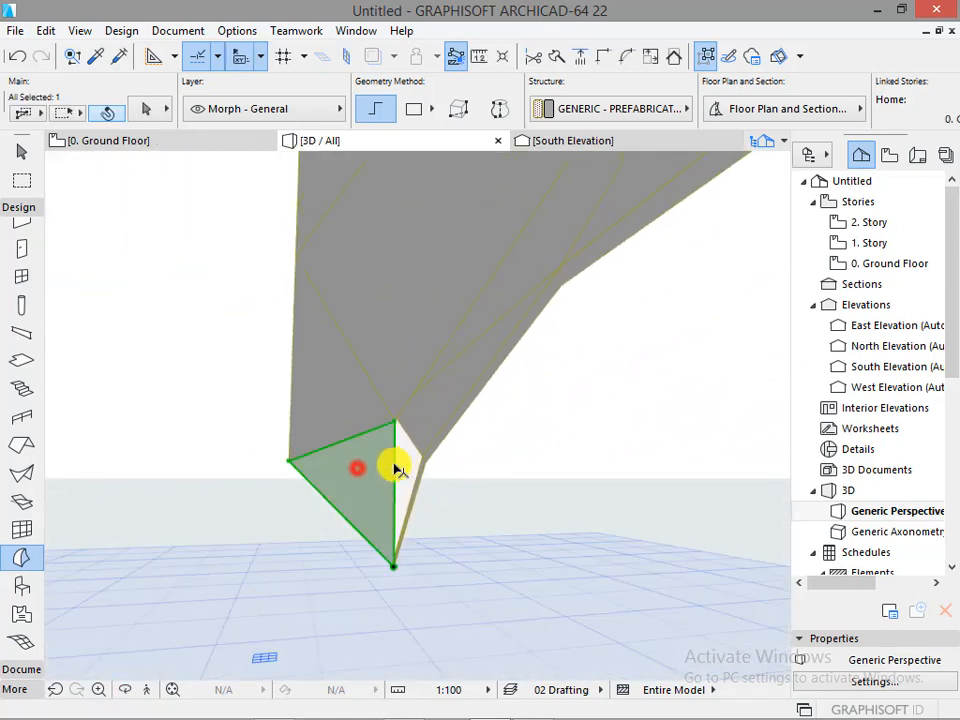
Select the seven inner morph faces of the structure's legs and roof and override their surface with Stucco - Yellow Rough.
shift+click(349, 396)
shift+click(407, 302)
shift+middle_drag(385, 365, 320, 490)
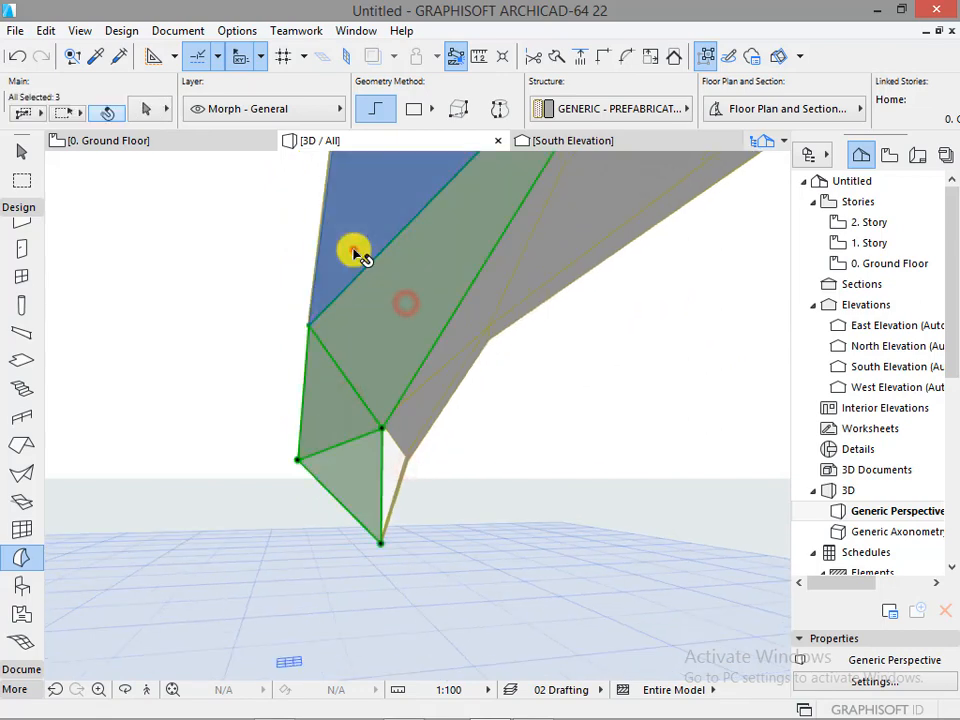
shift+click(354, 250)
shift+middle_drag(350, 262, 295, 470)
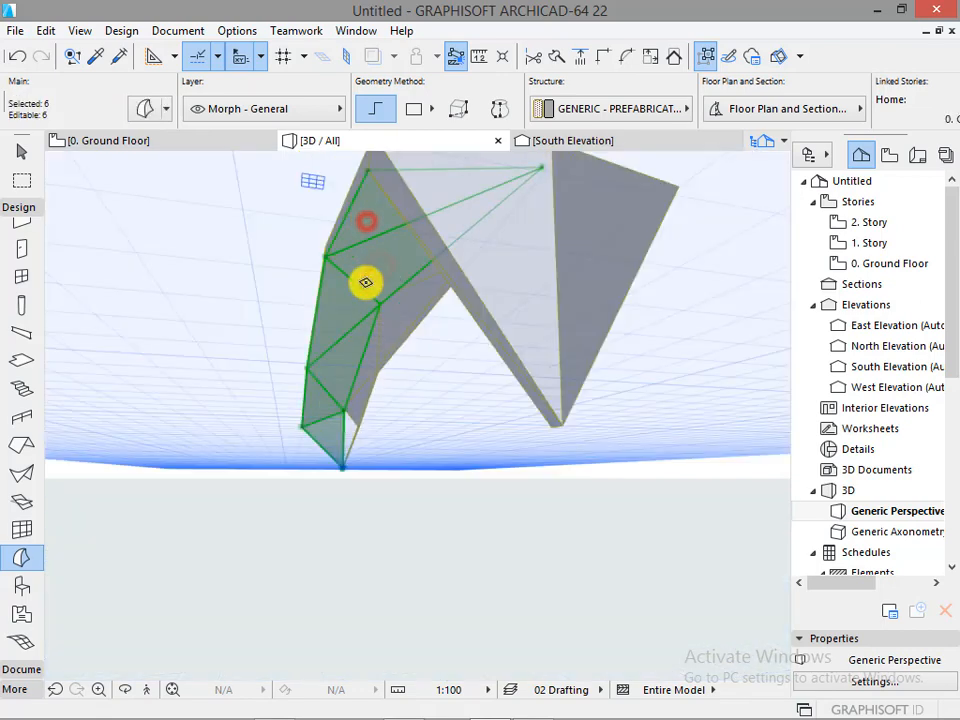
shift+middle_drag(366, 283, 441, 434)
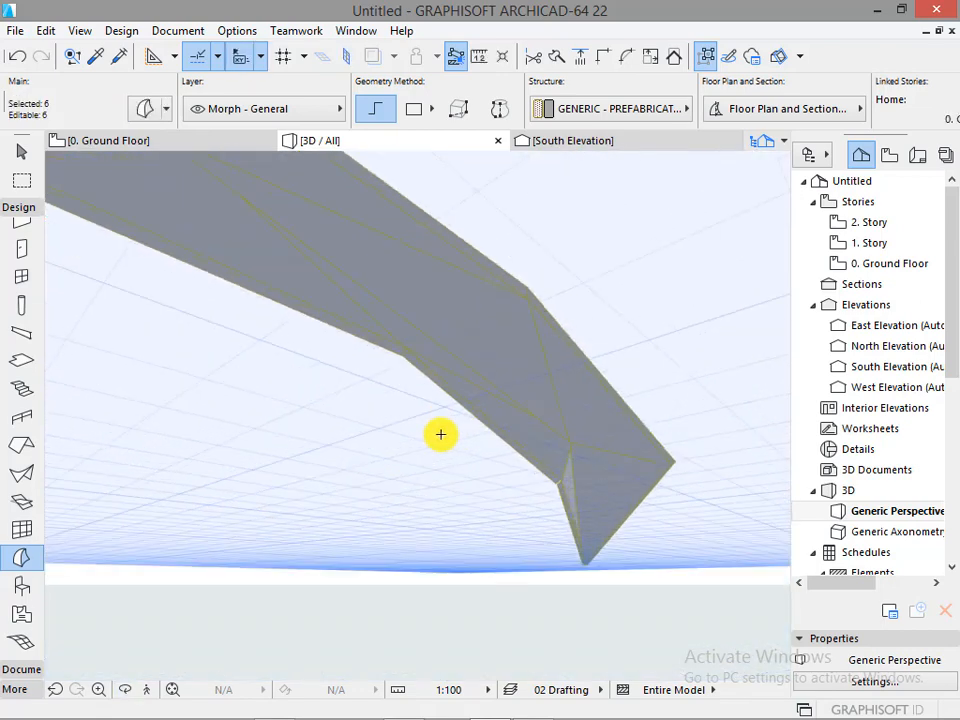
key(ctrl+t)
click(390, 495)
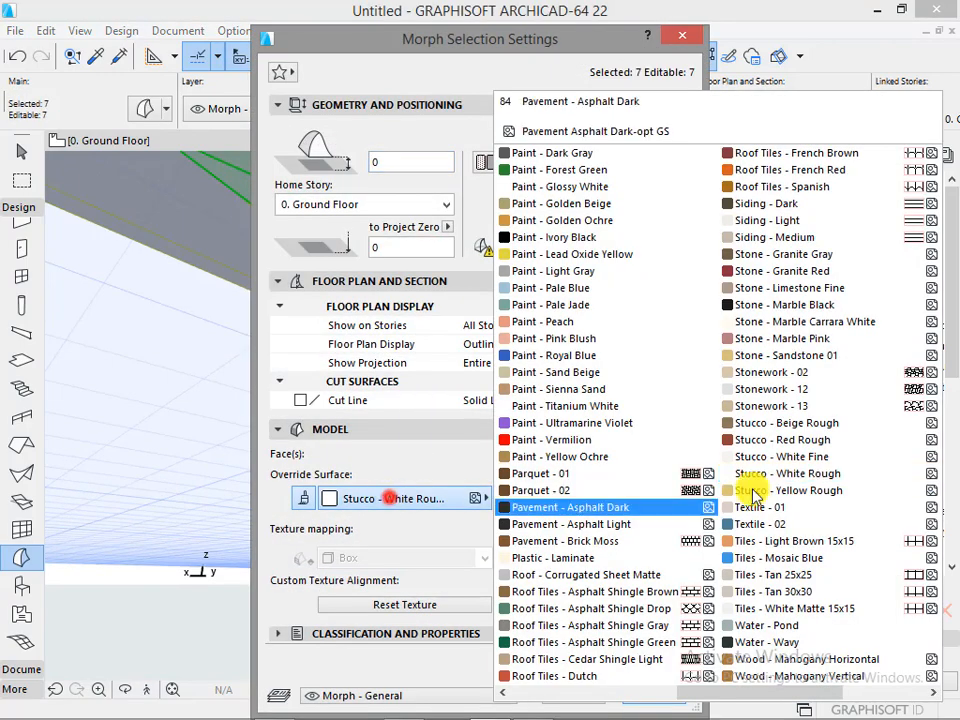
click(795, 490)
click(668, 692)
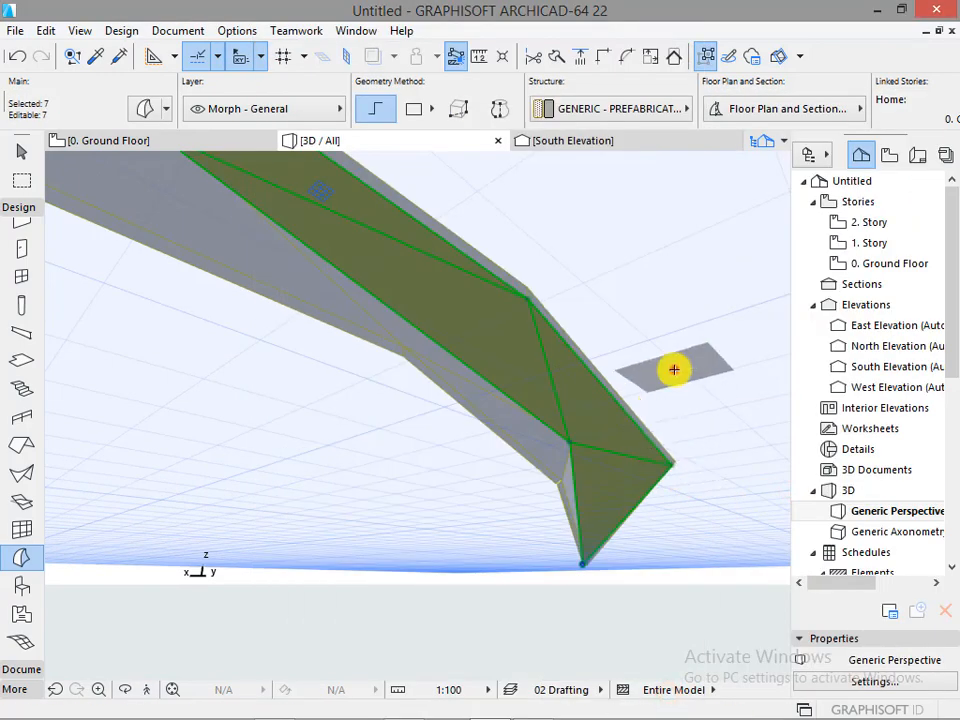
key(Escape)
Close the small gap at the front strips' joint by moving the upper strip's end onto the foot strip's end.
scroll(579, 501, up, 5)
middle_drag(585, 486, 569, 462)
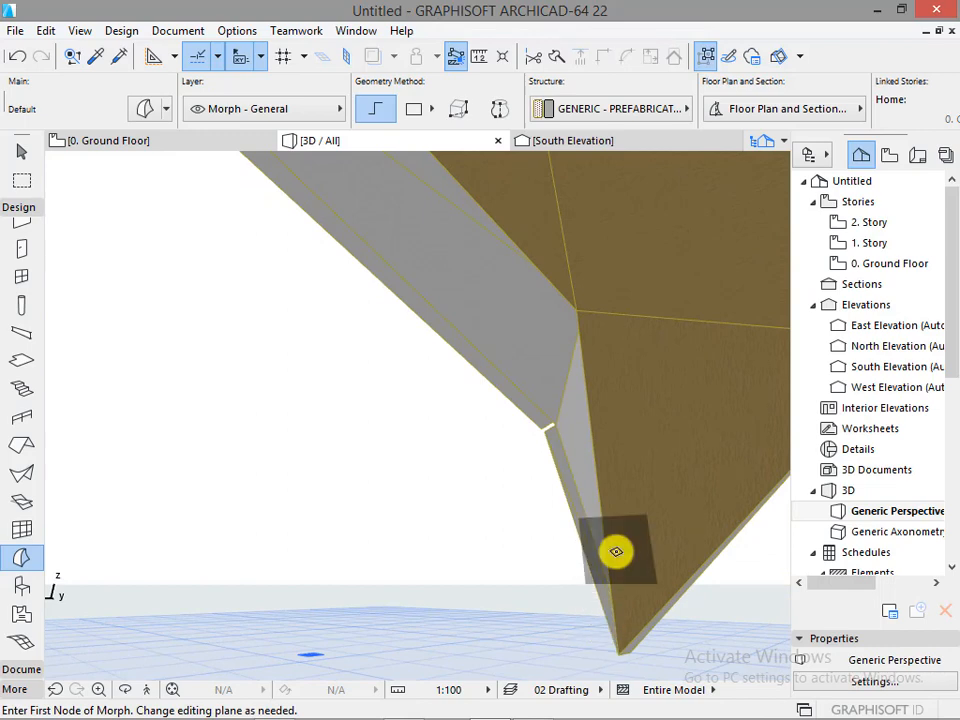
shift+middle_drag(636, 564, 670, 490)
scroll(568, 413, up, 5)
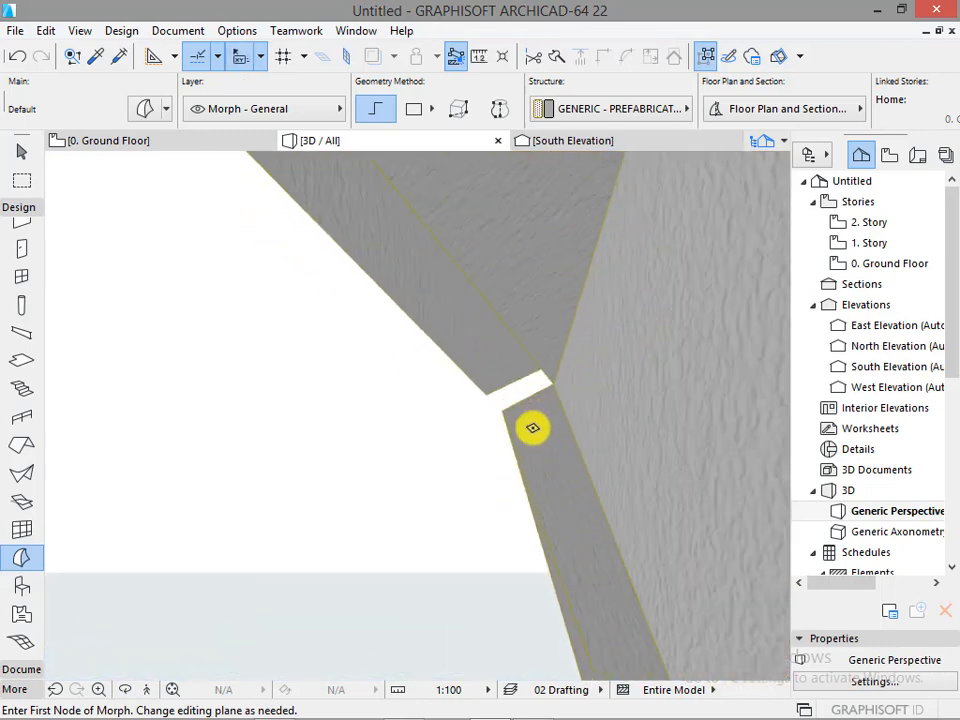
shift+click(531, 410)
click(424, 426)
shift+click(504, 365)
shift+middle_drag(504, 365, 535, 409)
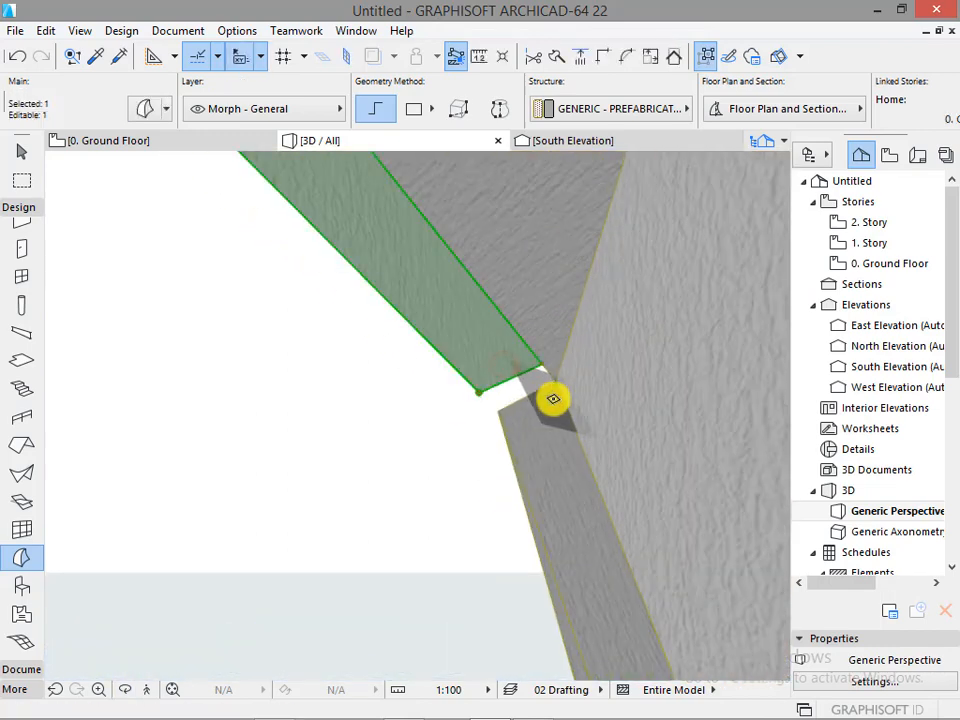
click(545, 370)
click(518, 434)
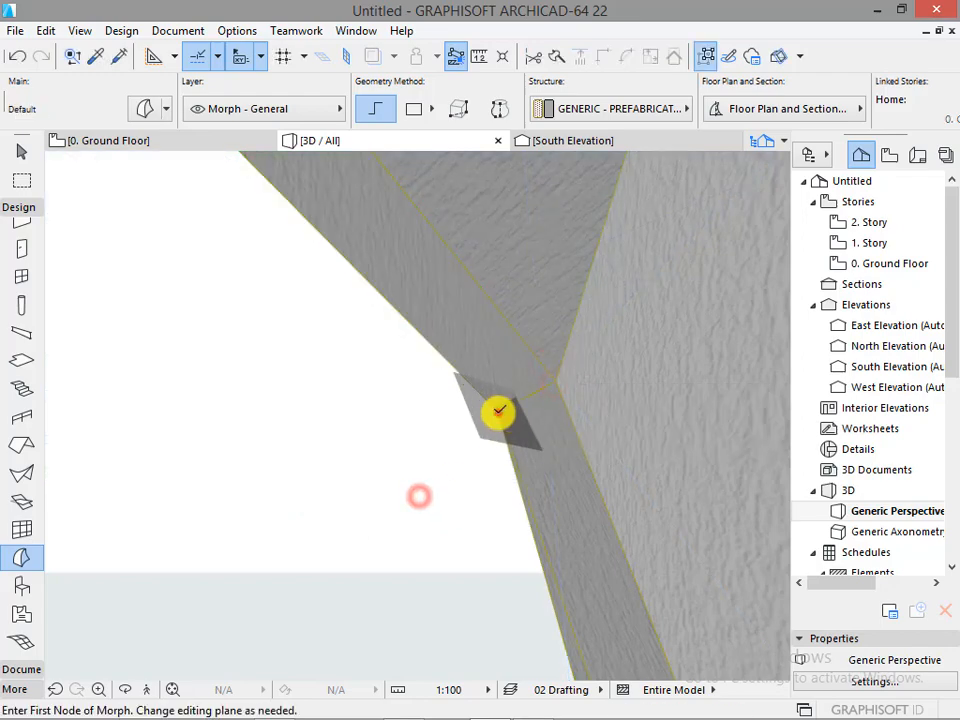
click(498, 412)
scroll(549, 394, down, 5)
key(Escape)
key(super)
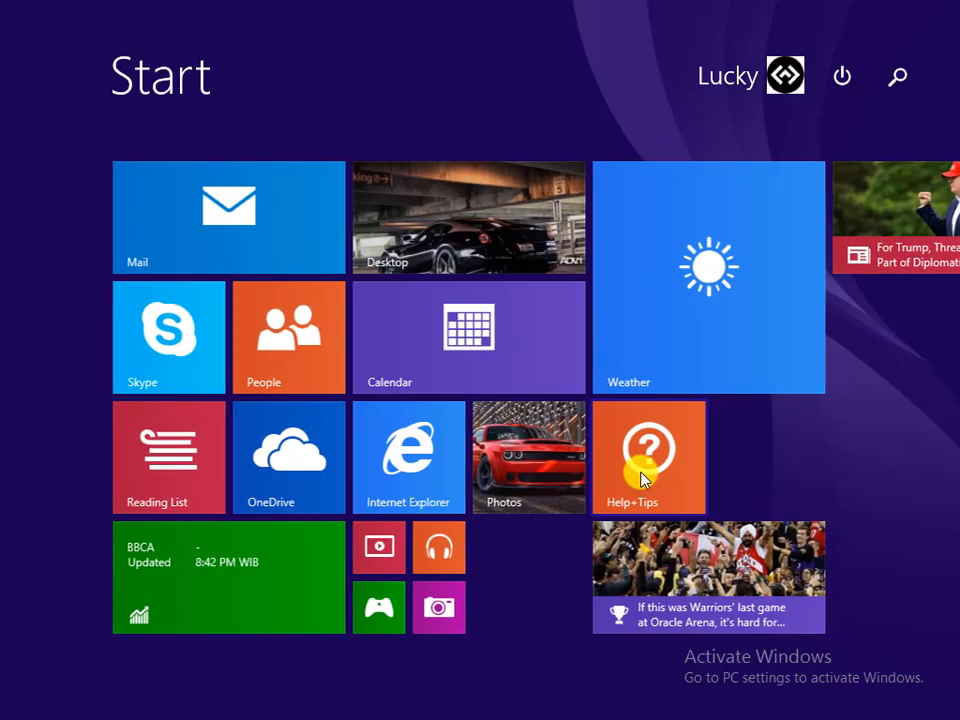
key(super)
Draw a triangular face on the leg gap's inner side between the front strip's lower corner, the foot and the eave corner.
click(534, 379)
click(617, 605)
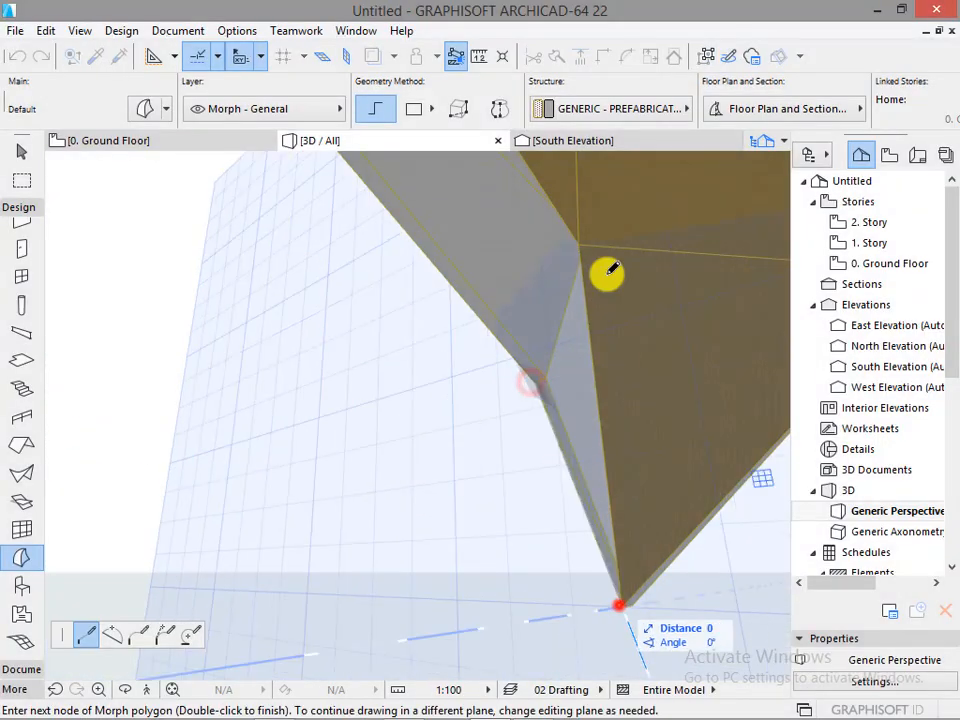
shift+middle_drag(533, 385, 560, 345)
click(531, 386)
Draw a triangular face on the inner side between the front strip's lower corner, the front strips' joint and the eave corner.
scroll(582, 390, down, 6)
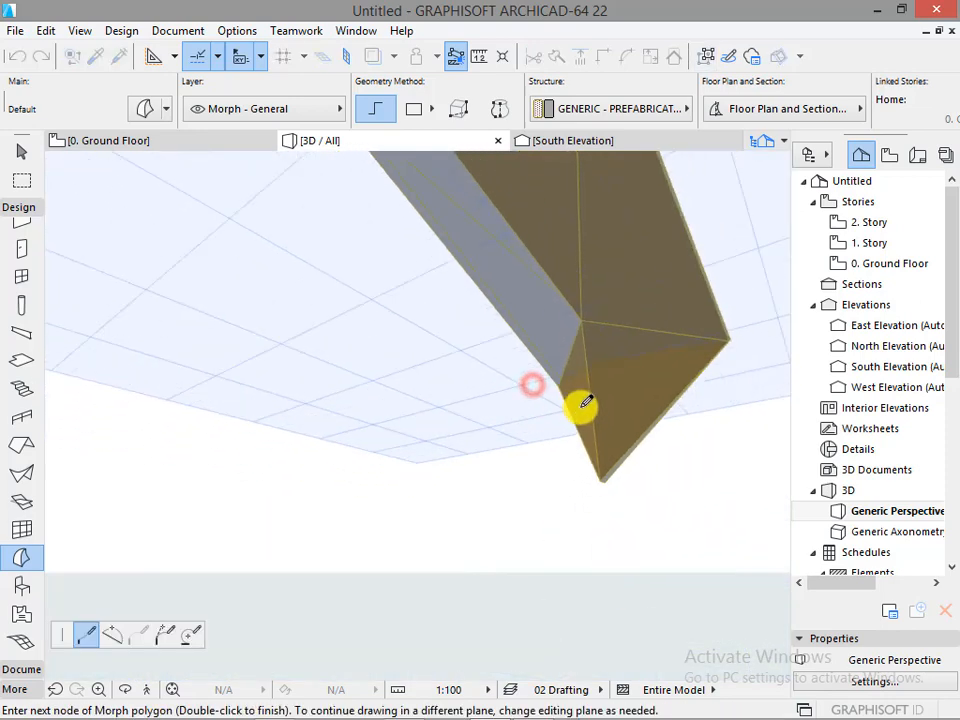
scroll(489, 259, up, 1)
scroll(431, 215, up, 5)
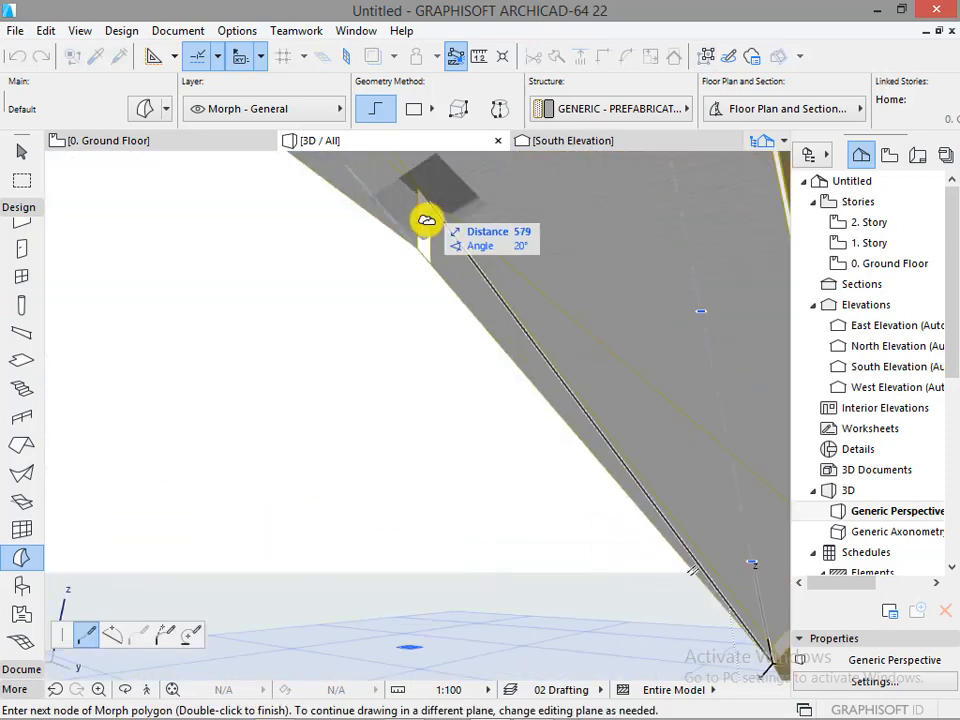
click(419, 250)
click(419, 250)
scroll(420, 249, down, 3)
scroll(422, 242, down, 1)
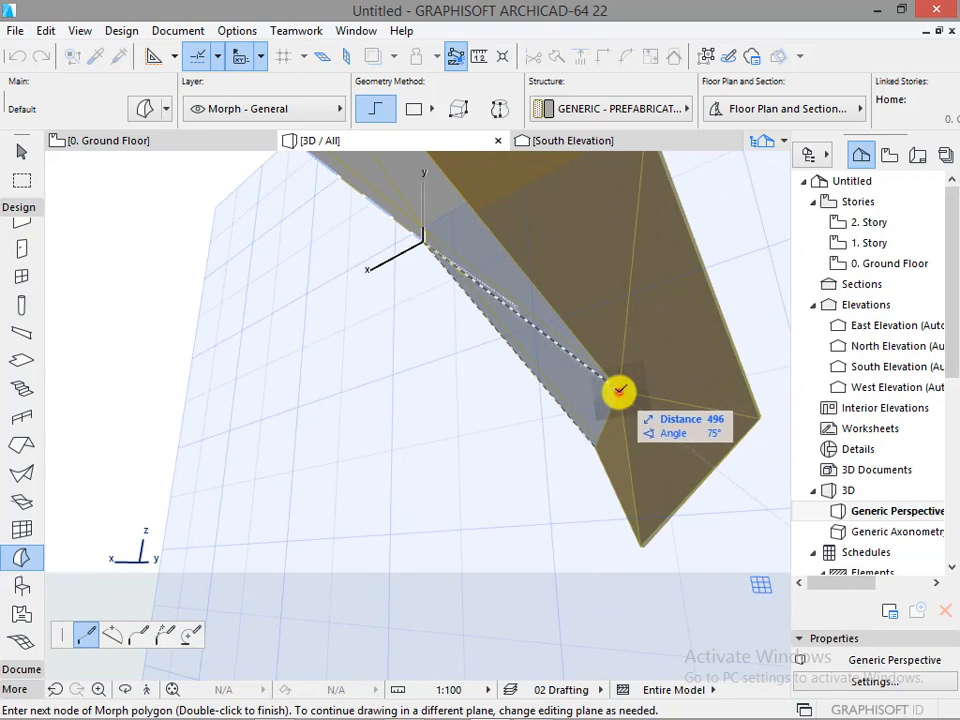
click(619, 391)
click(597, 449)
Close the gap at the front strips' joint by moving the new face's corner points onto the upper strip's end.
scroll(436, 222, up, 10)
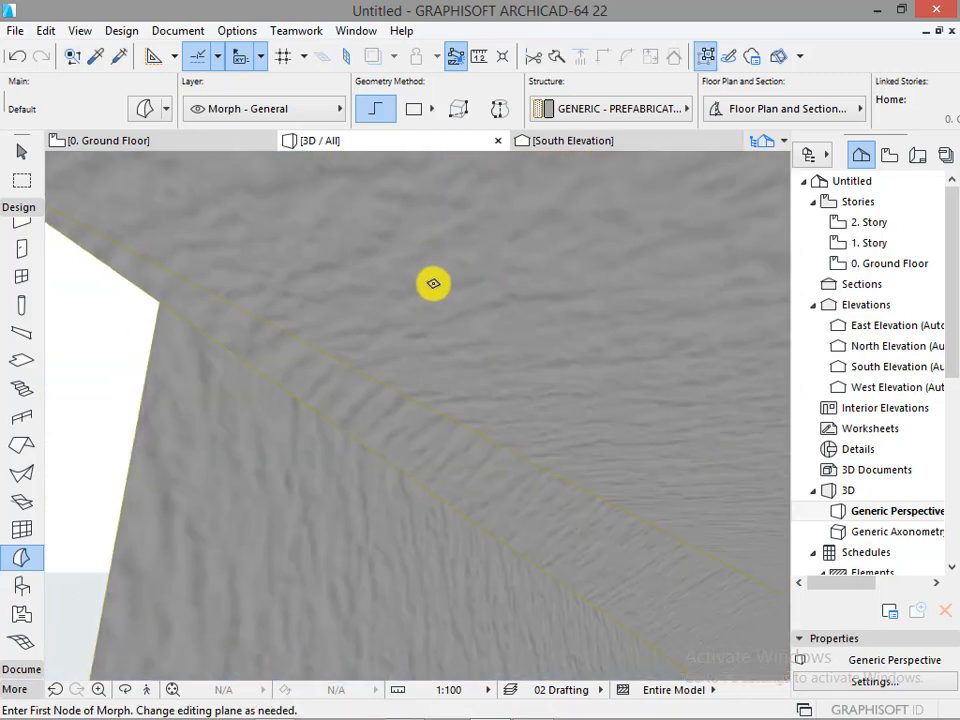
scroll(495, 234, down, 4)
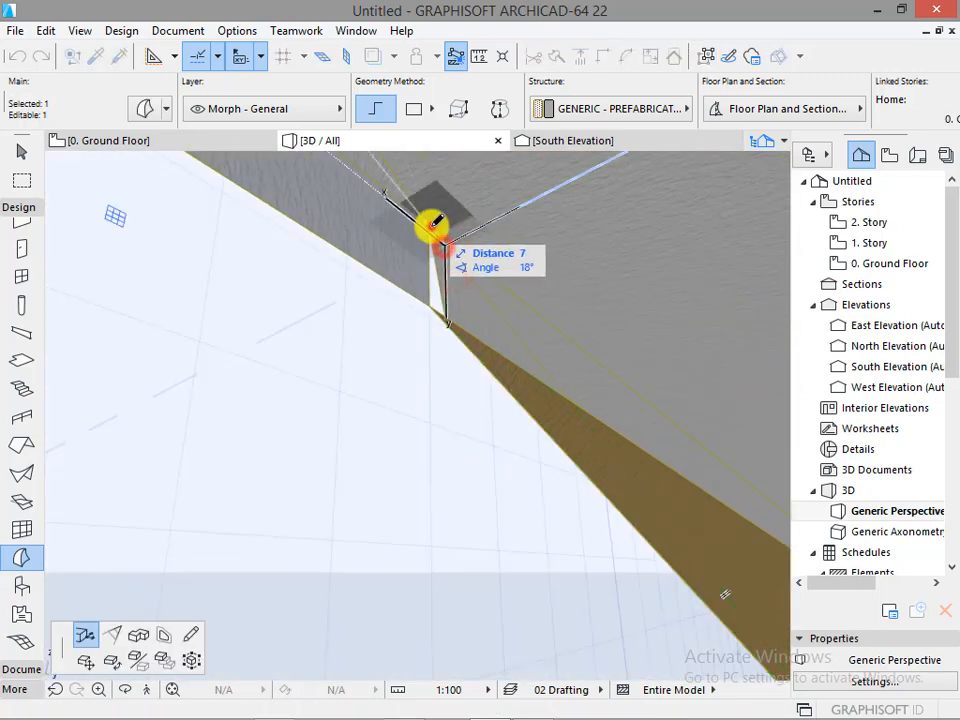
click(430, 226)
click(446, 322)
click(429, 306)
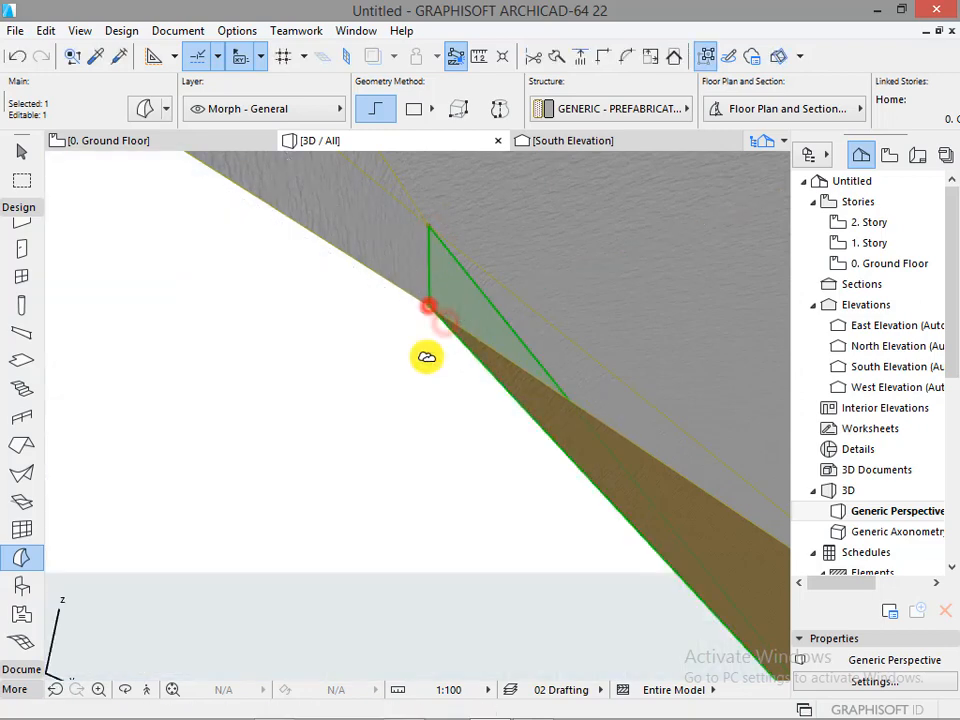
click(427, 357)
Draw a triangular face on the inner side between the front strips' joint, the structure's ridge point and the eave corner.
click(429, 306)
scroll(514, 360, down, 6)
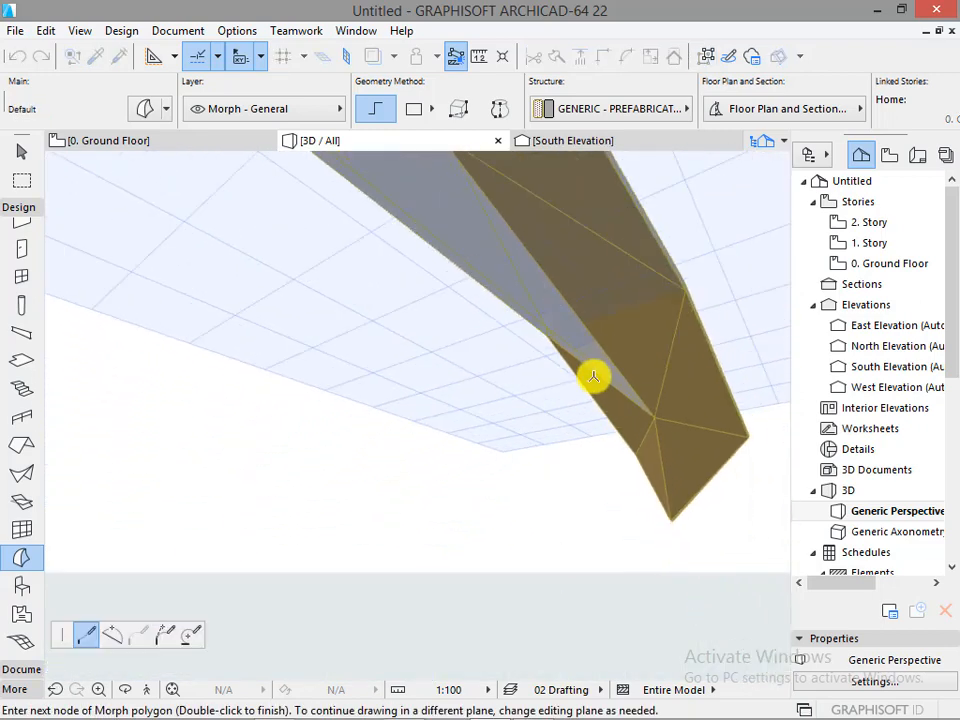
scroll(594, 377, down, 1)
click(473, 191)
click(645, 408)
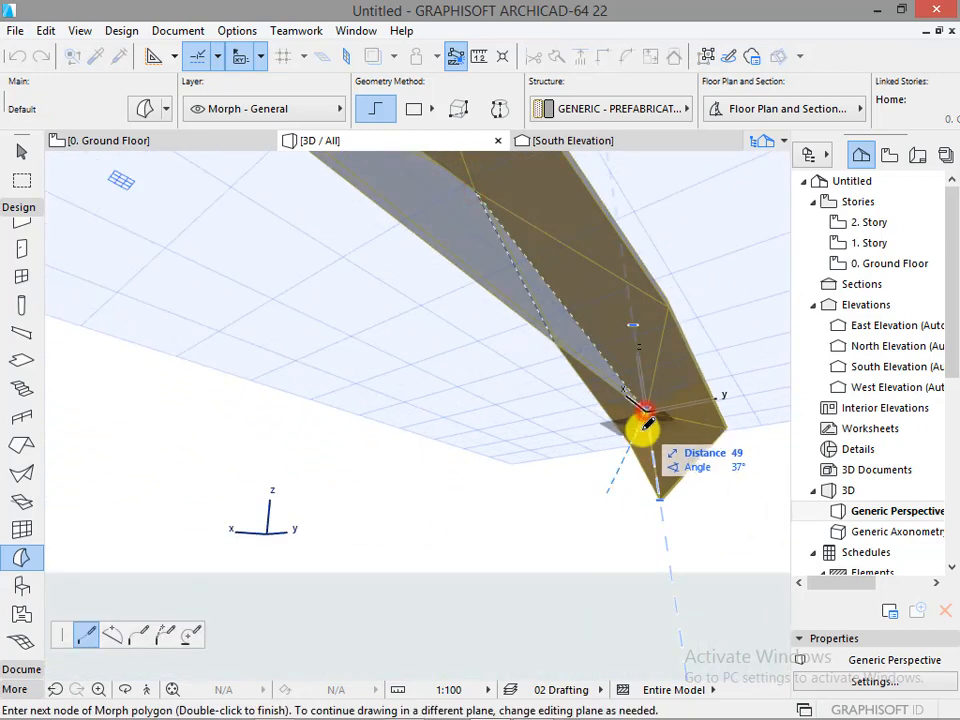
click(560, 339)
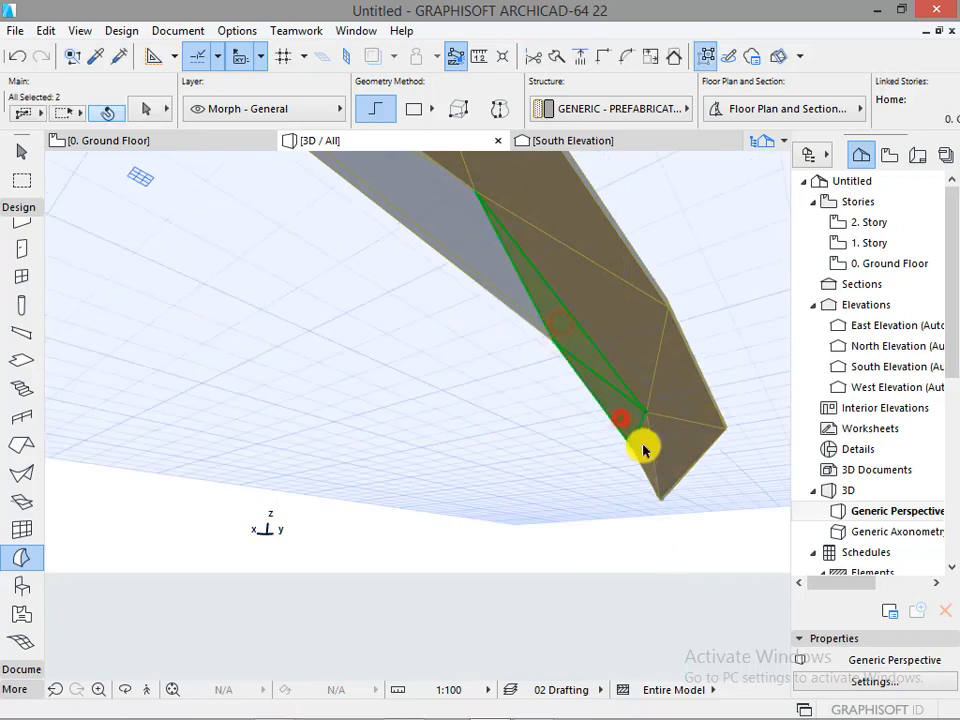
Mirror a copy of the three new inner gap faces about the structure's central axis onto its other half.
shift+middle_drag(643, 450, 494, 392)
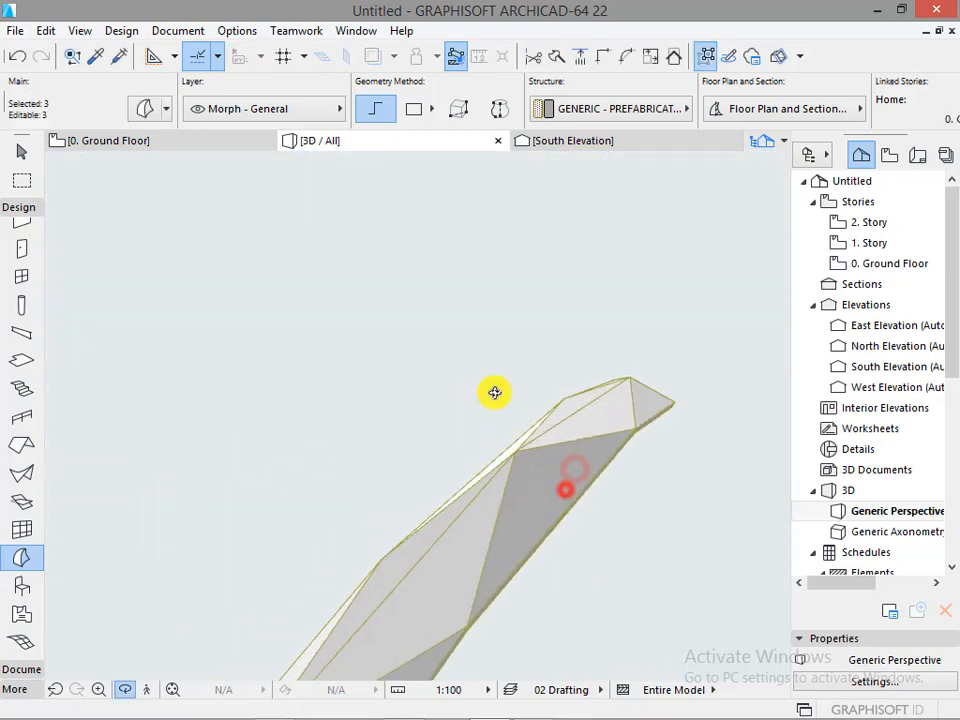
key(ctrl+m)
key(ctrl)
middle_drag(555, 500, 623, 525)
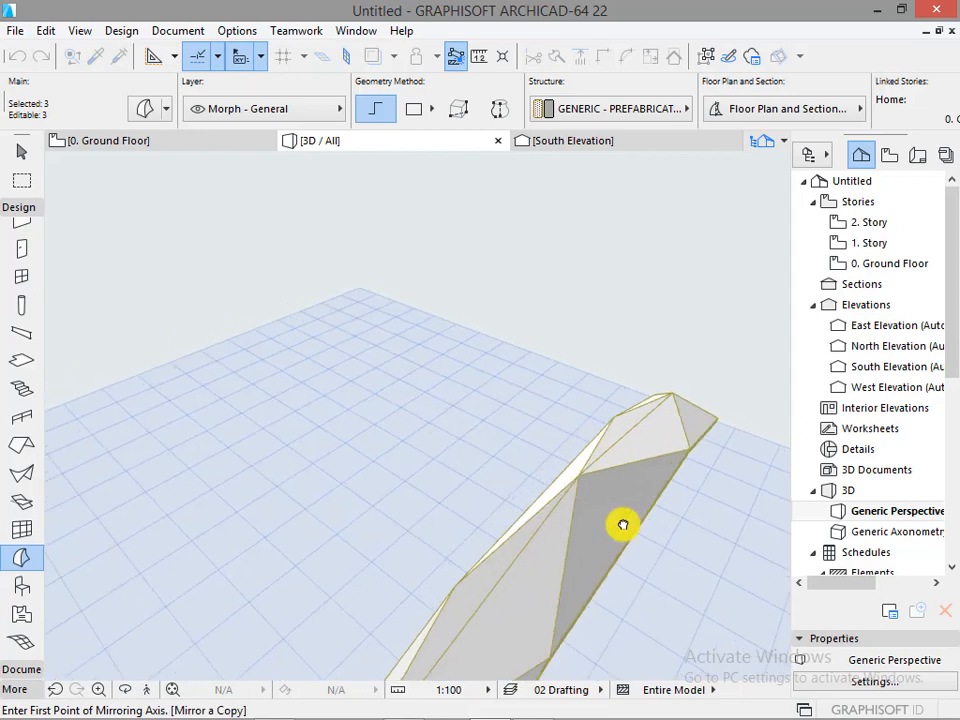
click(578, 476)
shift+middle_drag(589, 454, 503, 335)
click(690, 566)
Draw the middle inner triangular face between the two front strip joints and the structure's ridge point.
shift+middle_drag(566, 544, 555, 423)
scroll(511, 457, up, 3)
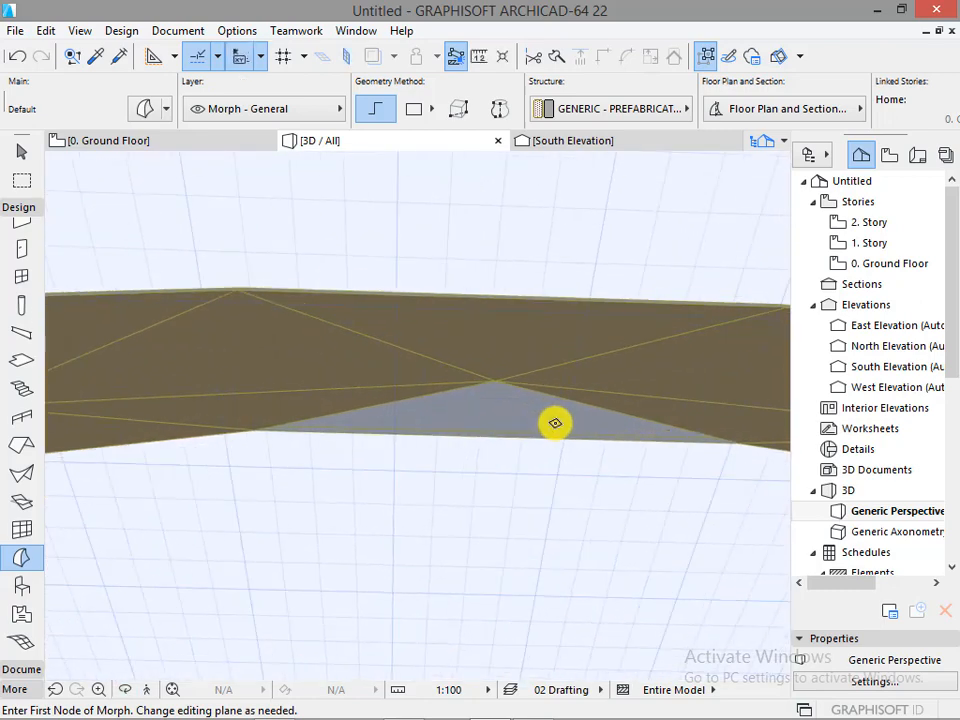
click(740, 443)
click(497, 381)
click(253, 426)
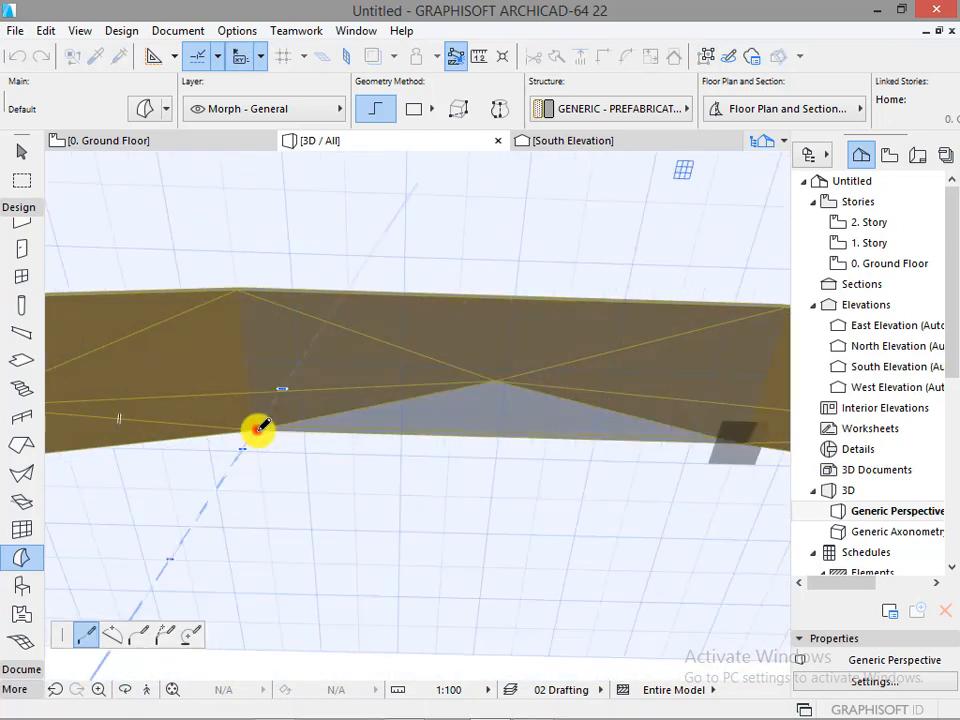
click(739, 447)
Select all the structure's morphs and change their Show on Stories setting for the floor plan display.
shift+middle_drag(534, 479, 706, 512)
key(F2)
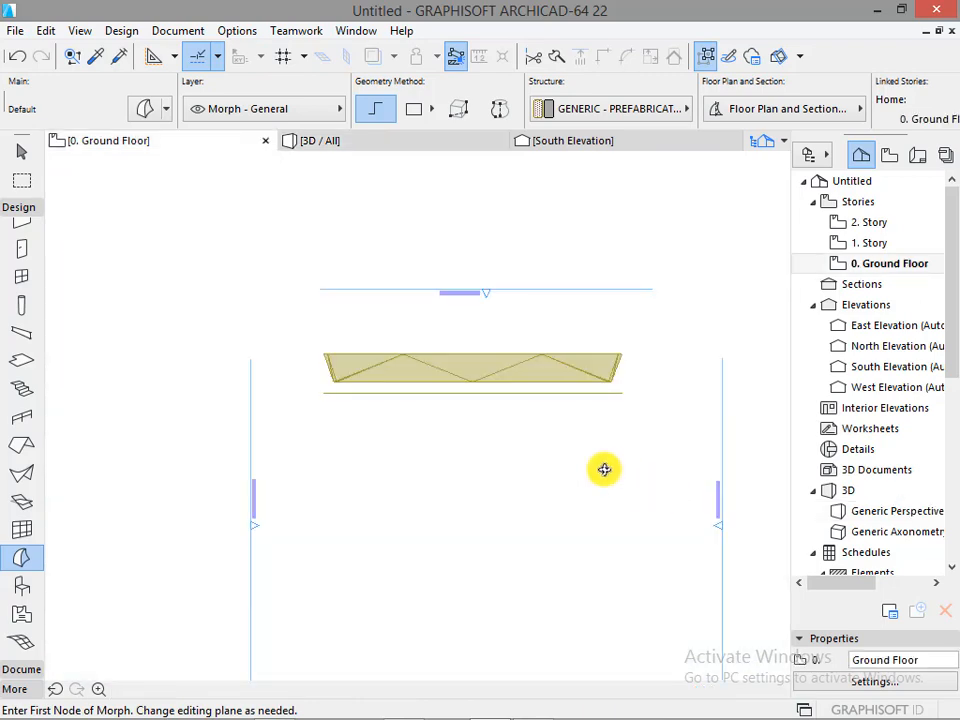
scroll(459, 401, up, 3)
key(F3)
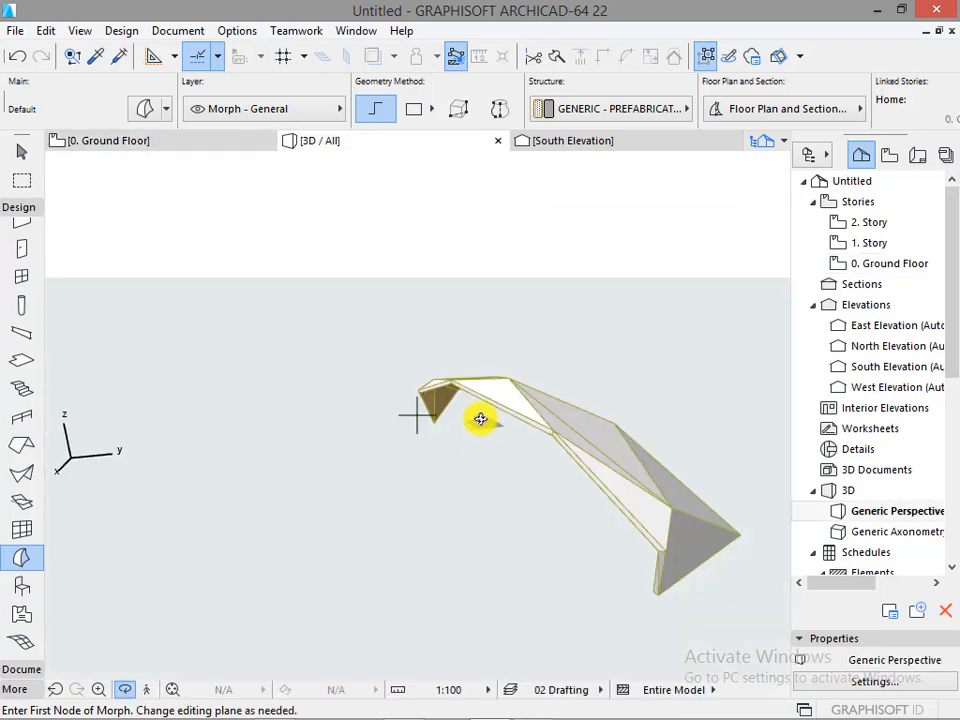
scroll(459, 386, down, 2)
key(Escape)
click(380, 328)
click(695, 569)
double_click(603, 437)
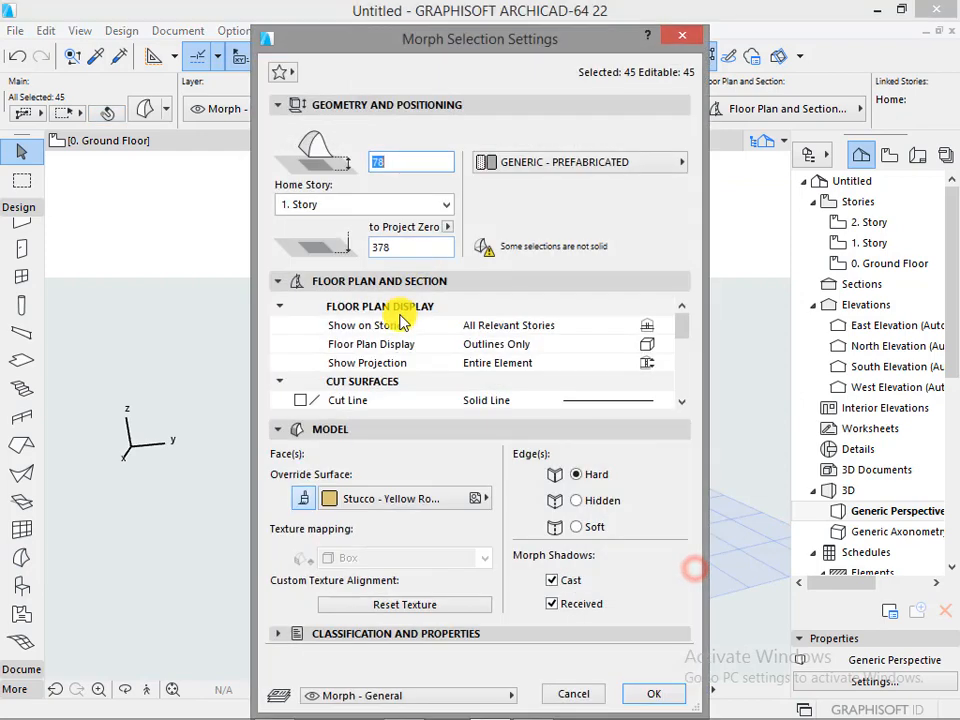
click(652, 350)
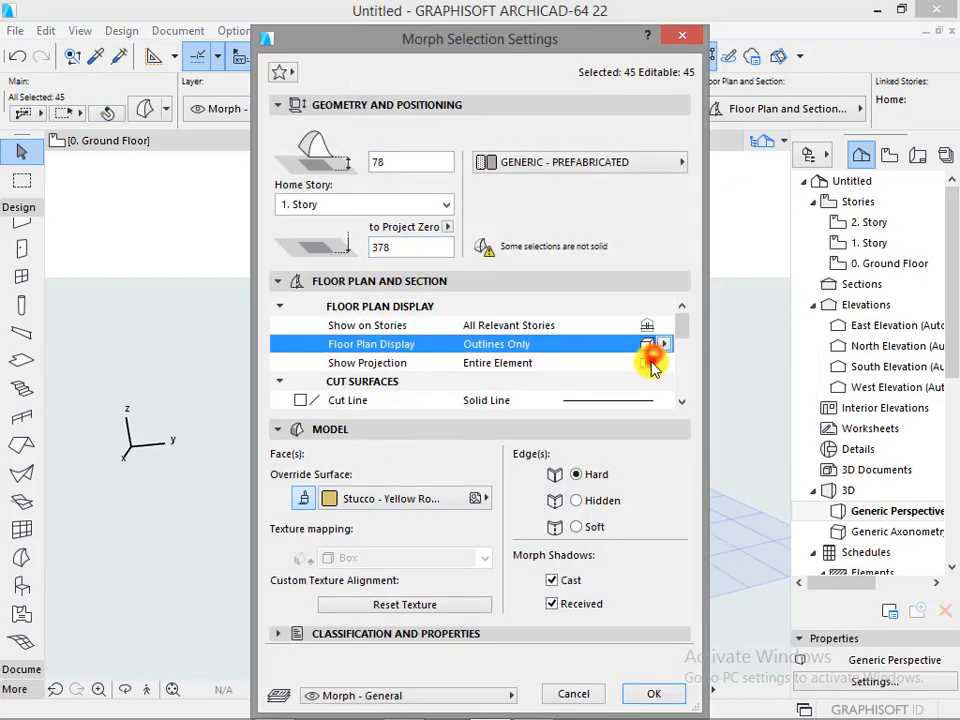
click(650, 328)
click(739, 399)
key(Return)
click(690, 561)
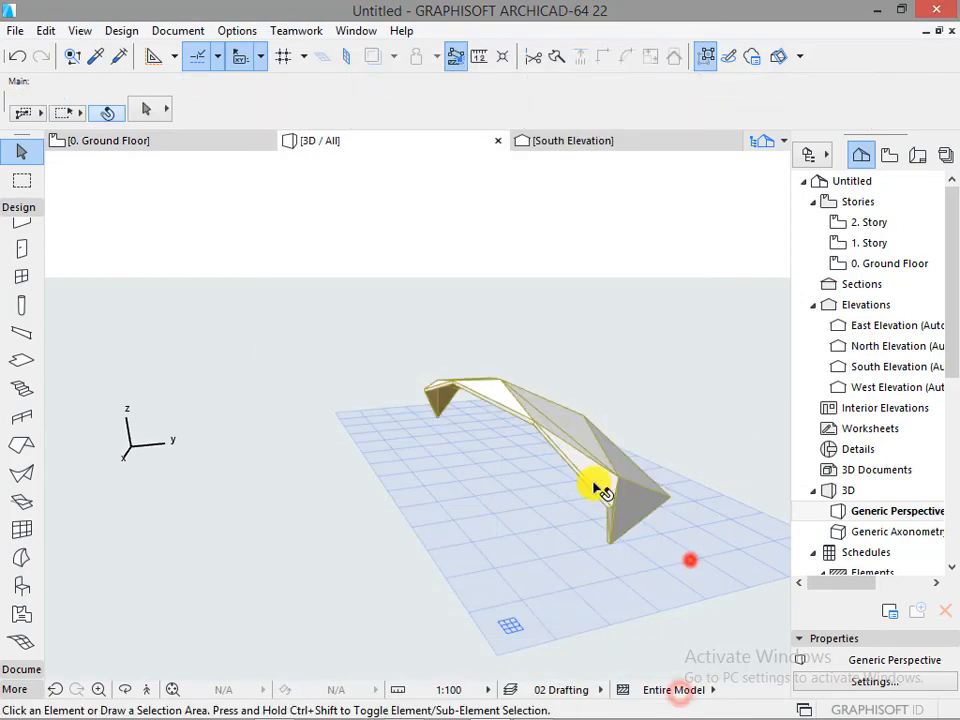
On the ground floor plan, select the whole structure and place the first of multiple dragged copies edge to edge in front of it.
key(F2)
scroll(377, 373, down, 3)
click(353, 340)
click(585, 413)
scroll(585, 413, up, 5)
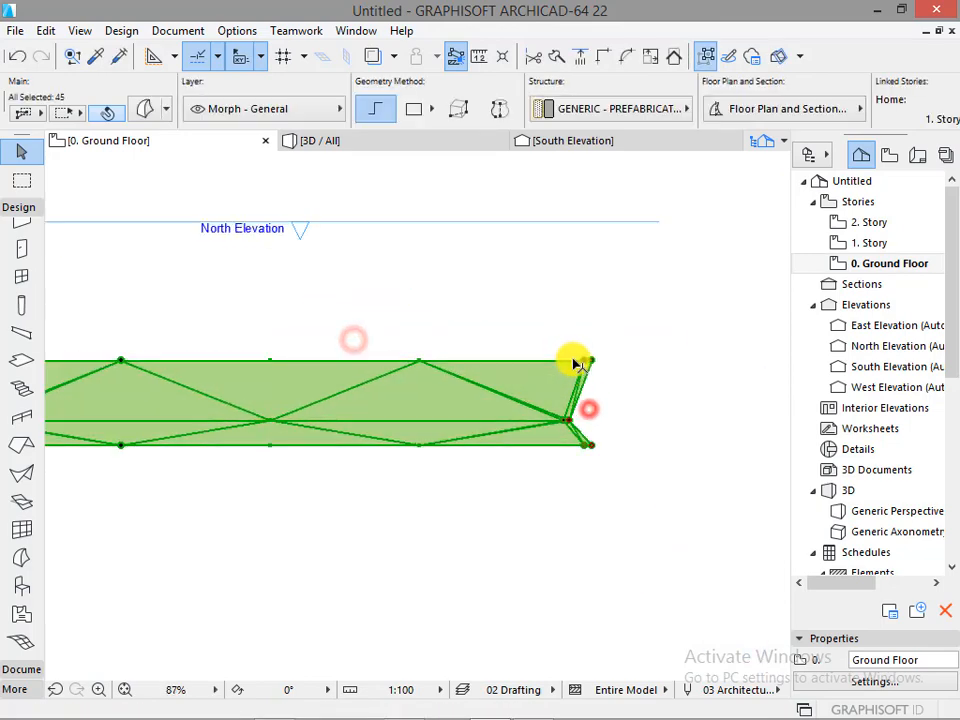
key(ctrl+d)
scroll(598, 385, up, 3)
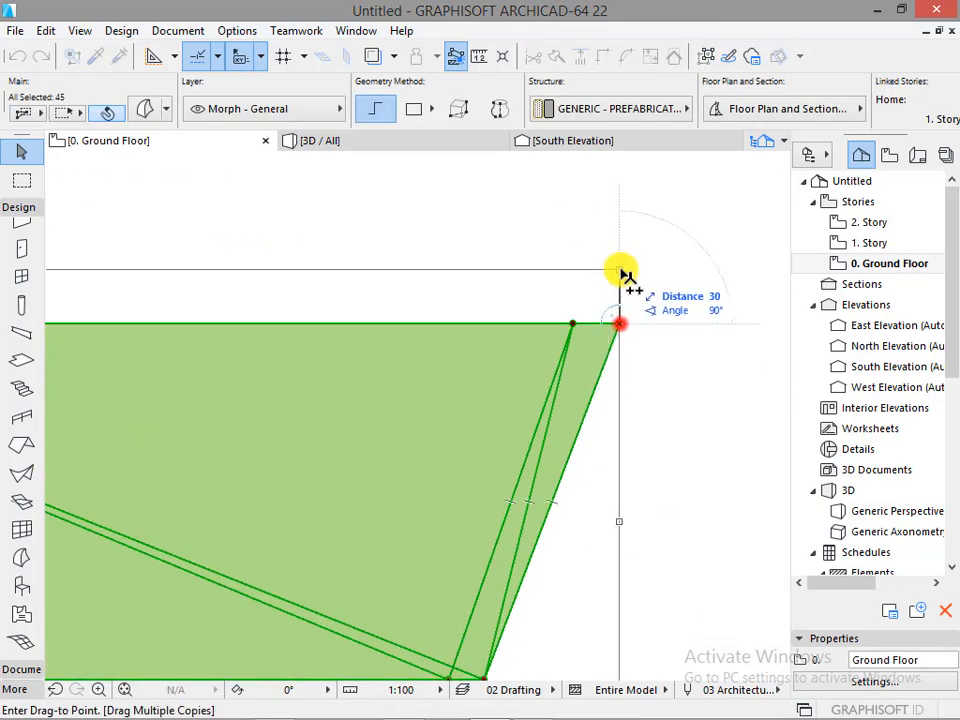
scroll(620, 270, down, 3)
scroll(630, 470, down, 2)
scroll(617, 369, up, 1)
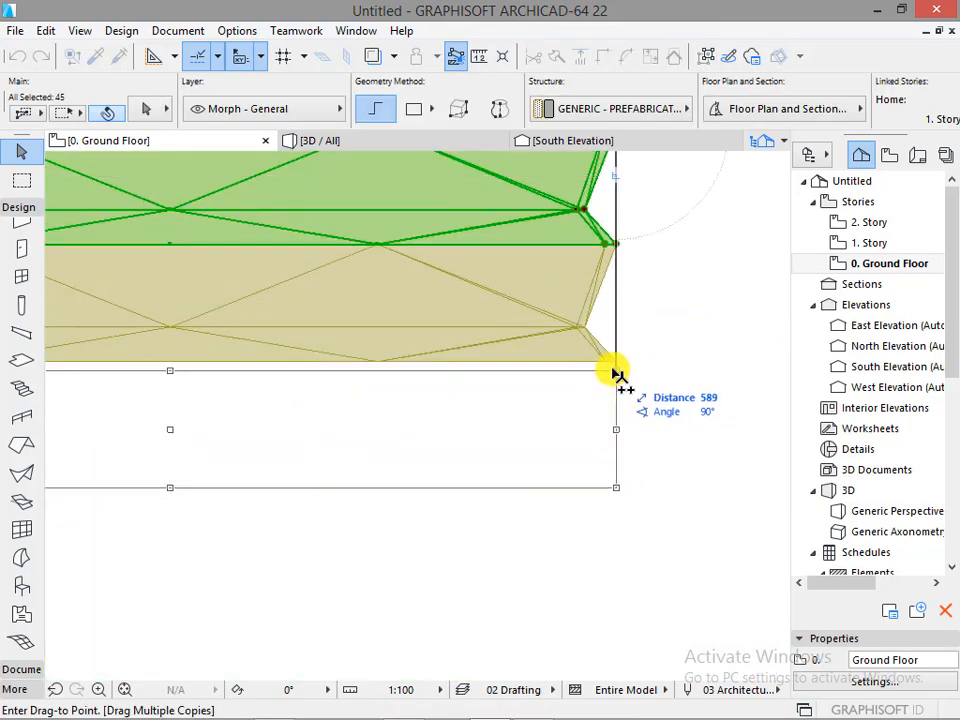
scroll(630, 400, down, 3)
Place seven more copies edge to edge to extend the row to nine modules.
click(637, 397)
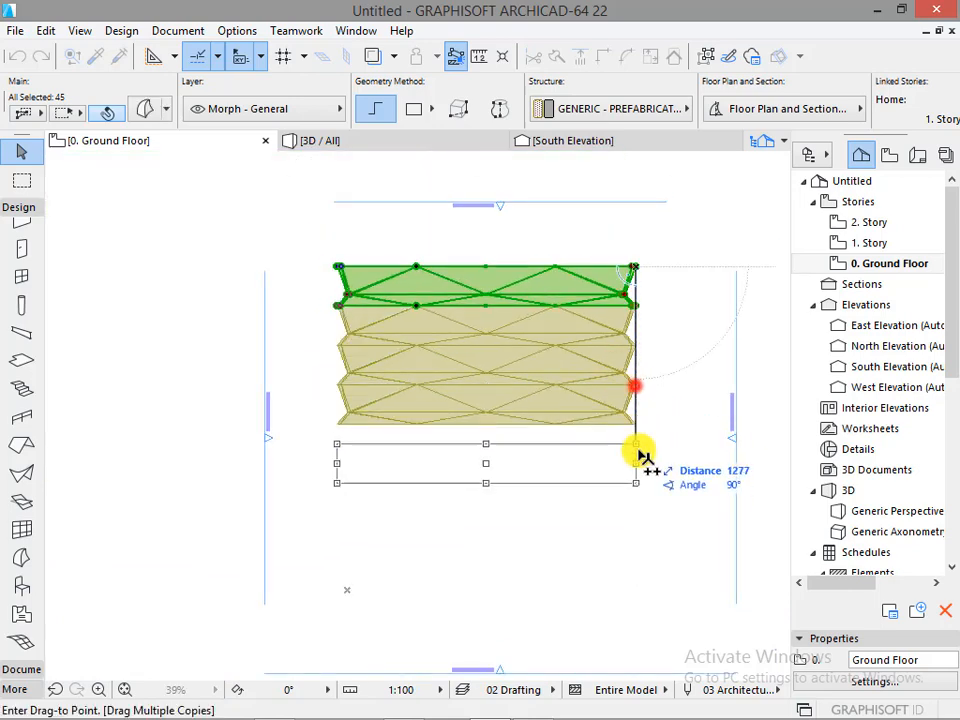
click(635, 430)
click(634, 468)
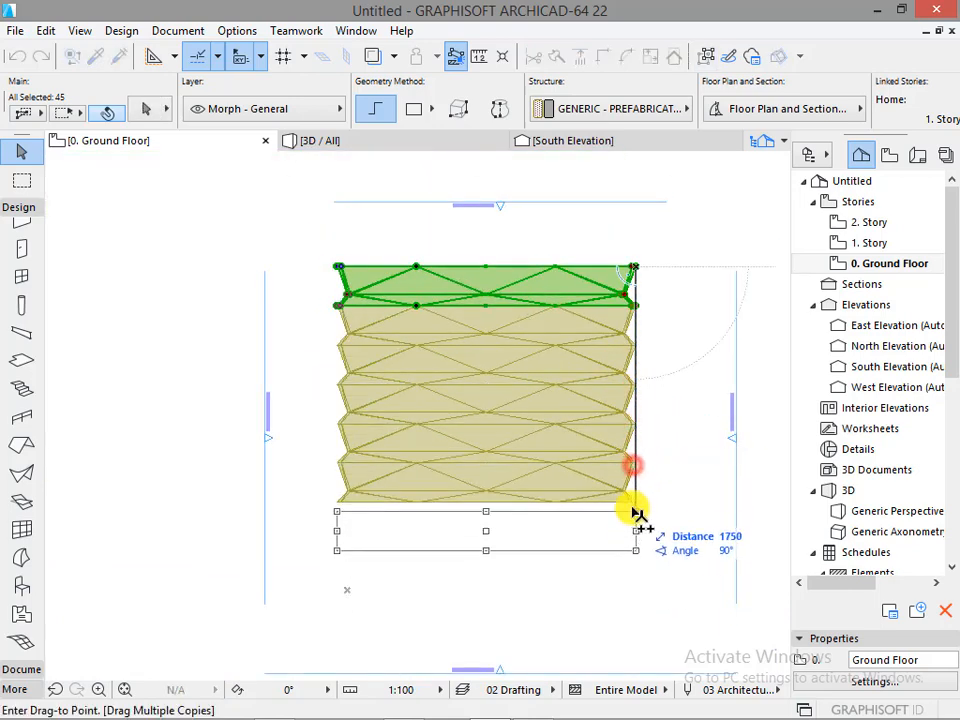
click(634, 508)
scroll(640, 430, down, 1)
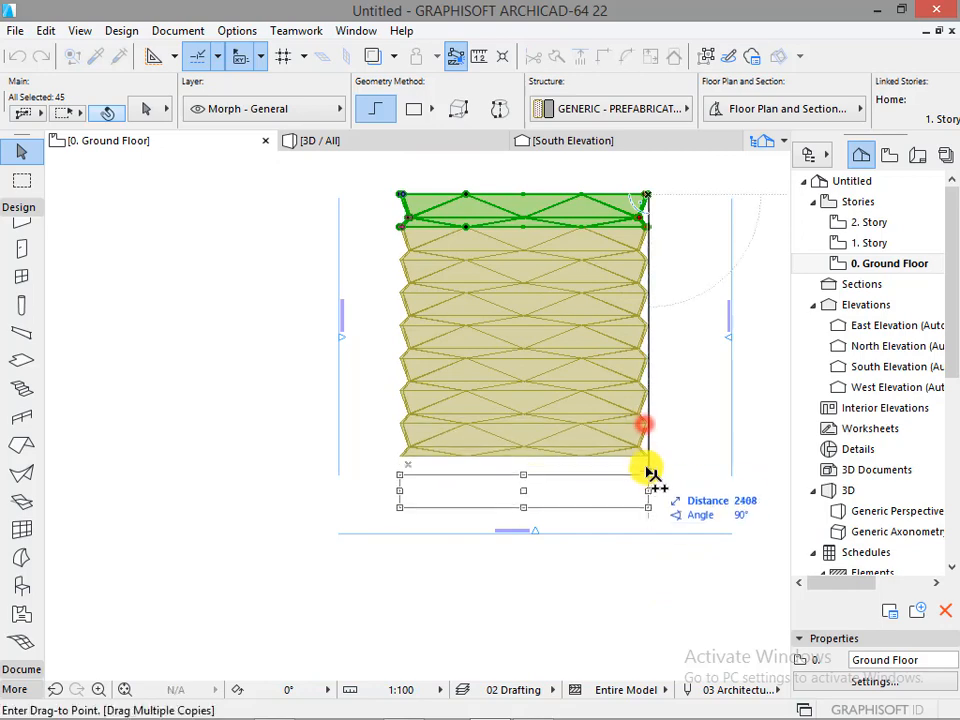
click(646, 462)
key(Escape)
scroll(630, 518, down, 1)
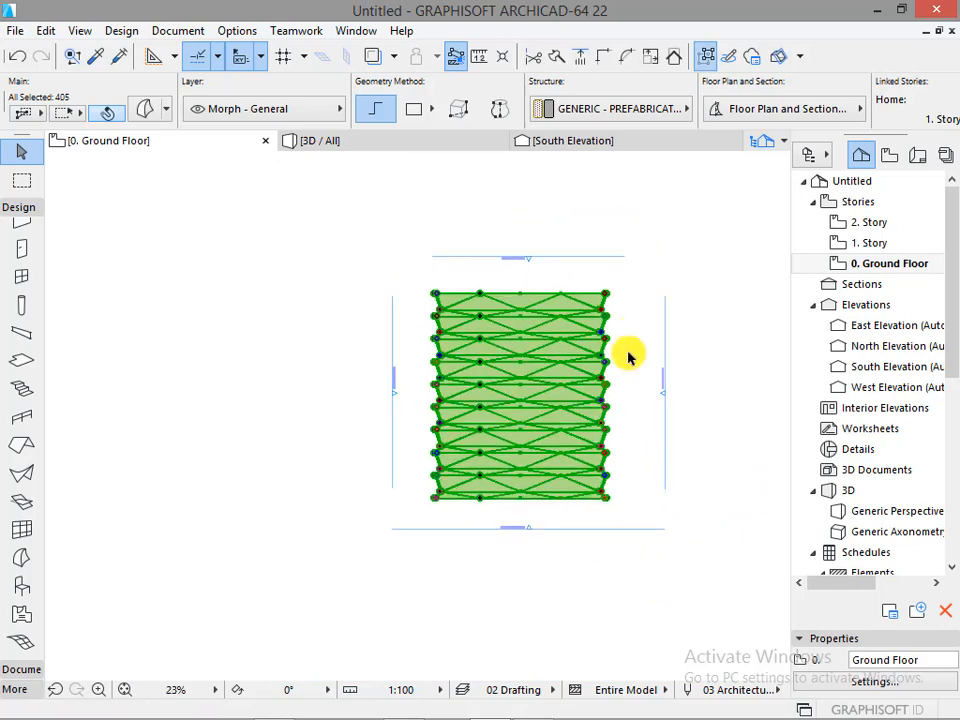
click(632, 325)
click(433, 148)
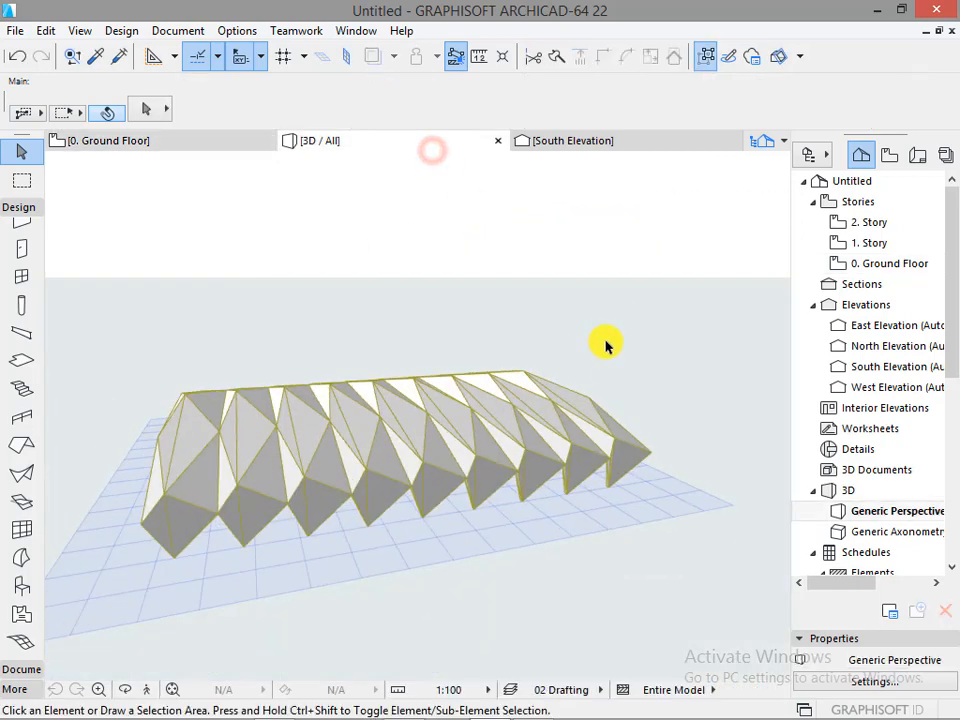
shift+middle_drag(490, 557, 585, 510)
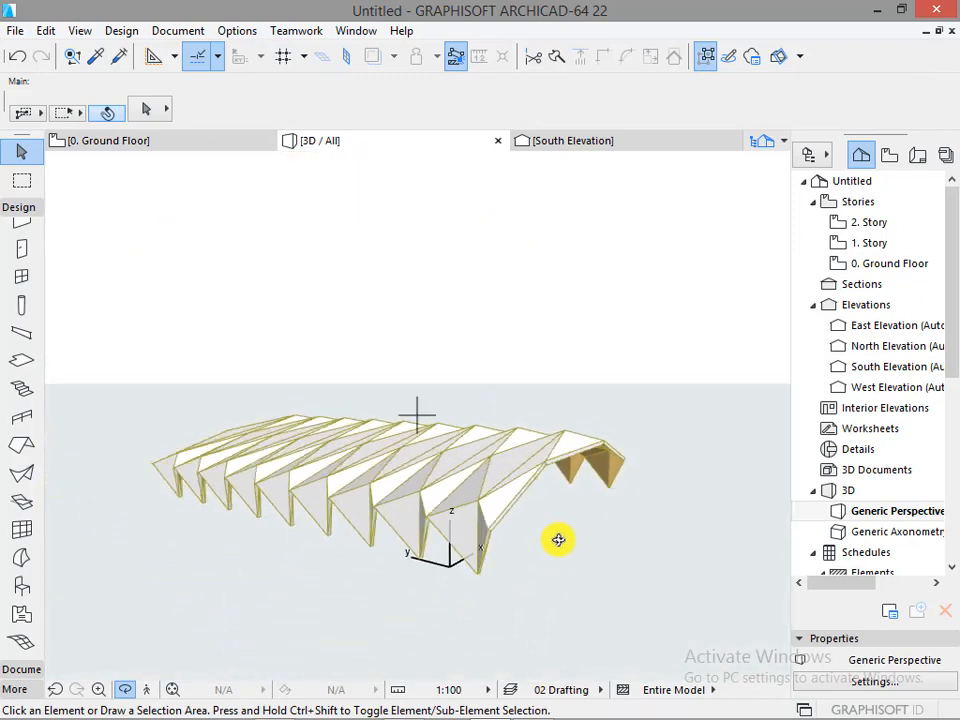
Draw a rectangular slab over the structure's footprint on the ground floor plan and offset all its edges outward.
key(F2)
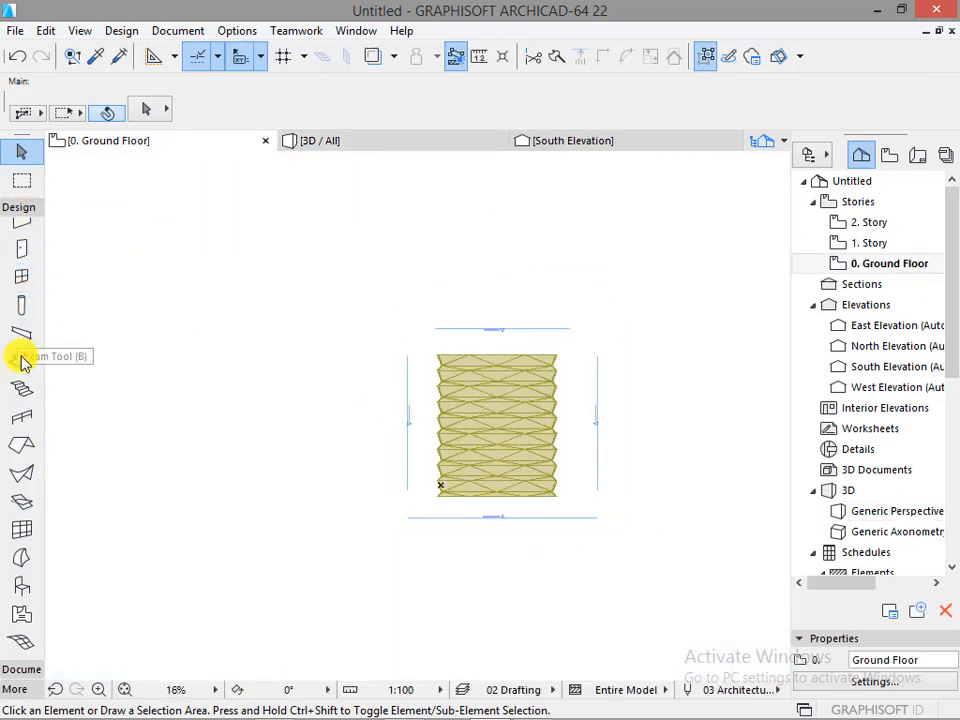
click(20, 360)
scroll(521, 418, up, 4)
scroll(363, 265, down, 1)
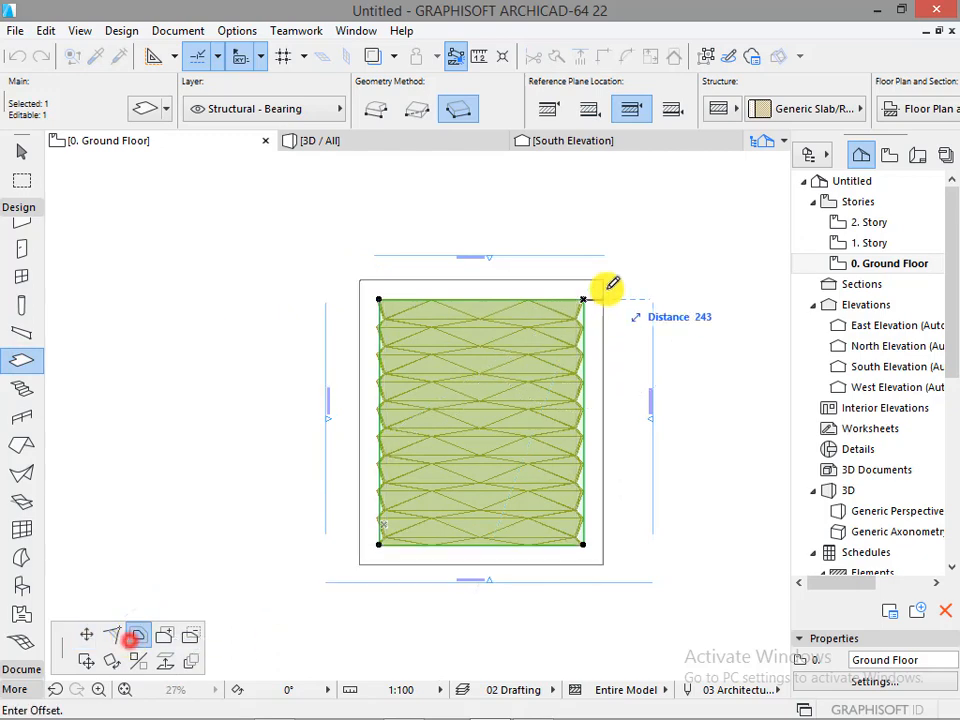
key(Return)
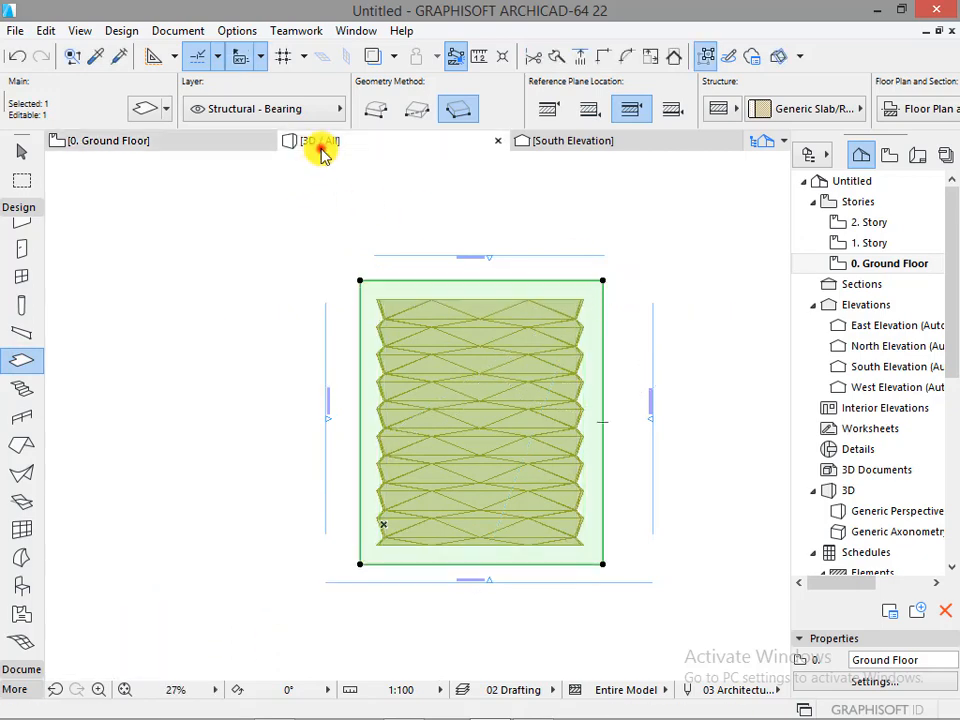
Set the slab's structure to Concrete - Structural and override all its linked surfaces with Floorboards - 01.
click(322, 146)
key(ctrl+t)
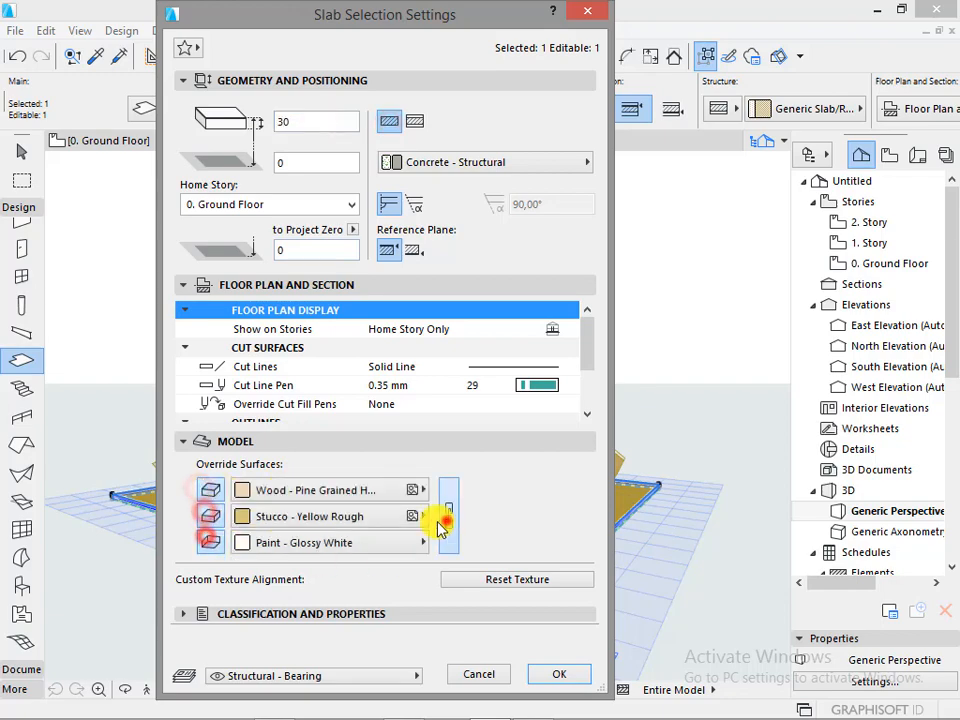
click(440, 525)
click(412, 516)
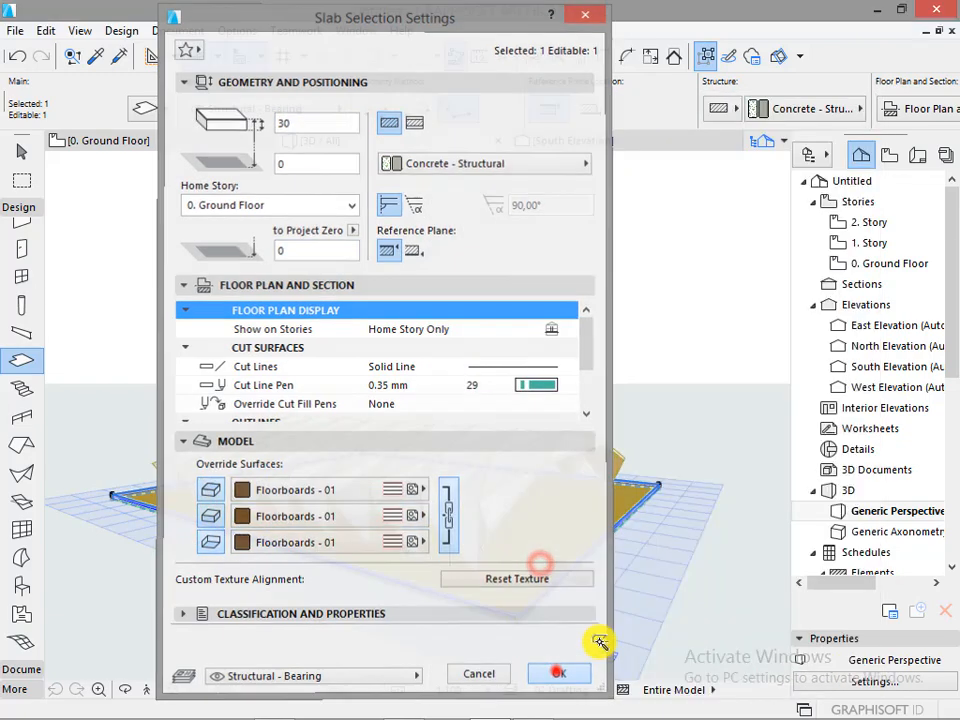
click(559, 674)
shift+middle_drag(551, 531, 546, 476)
key(F2)
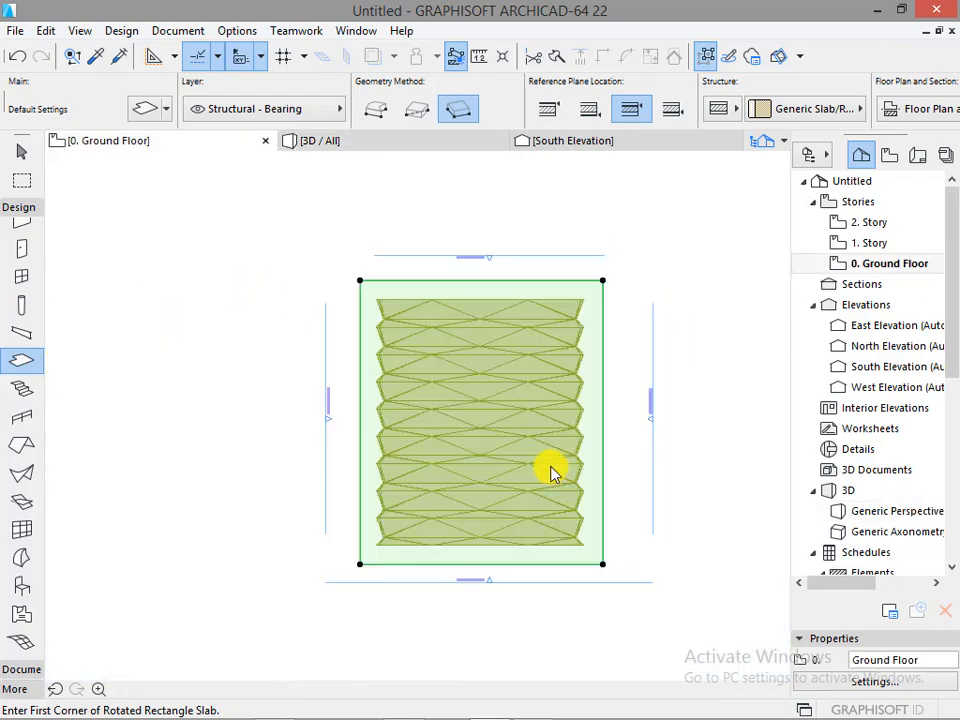
scroll(556, 329, up, 4)
scroll(407, 263, down, 4)
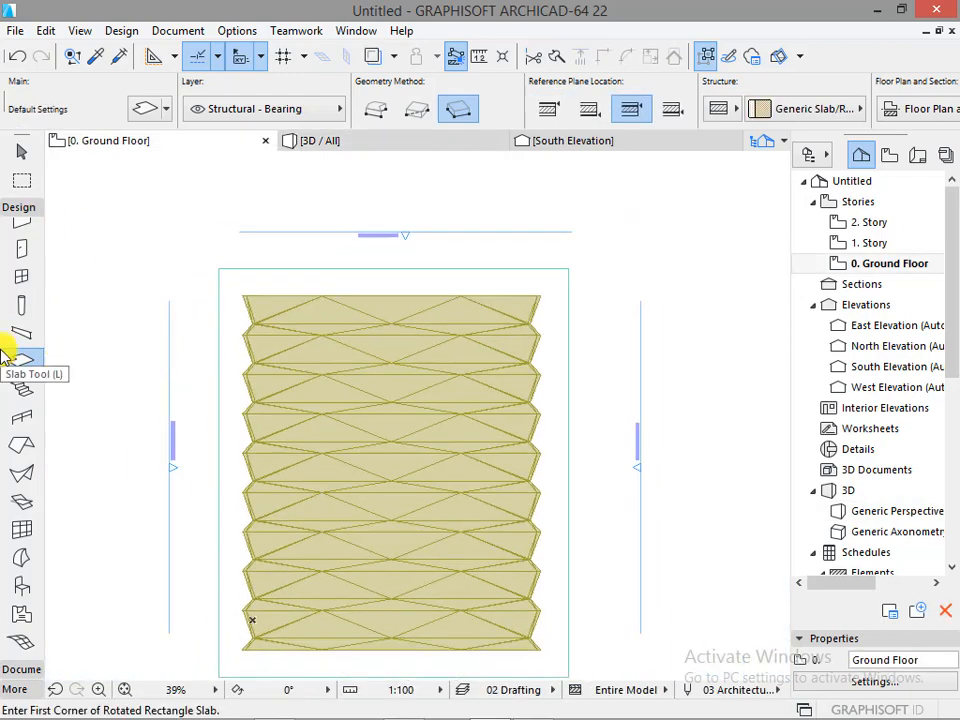
click(22, 529)
click(320, 141)
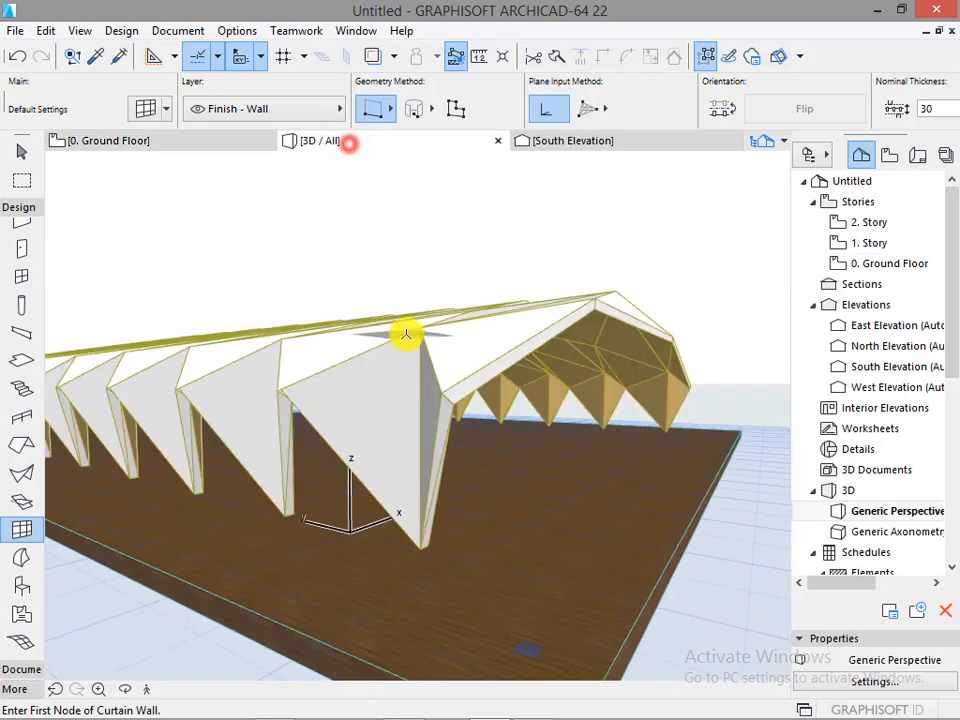
scroll(491, 377, down, 5)
click(159, 272)
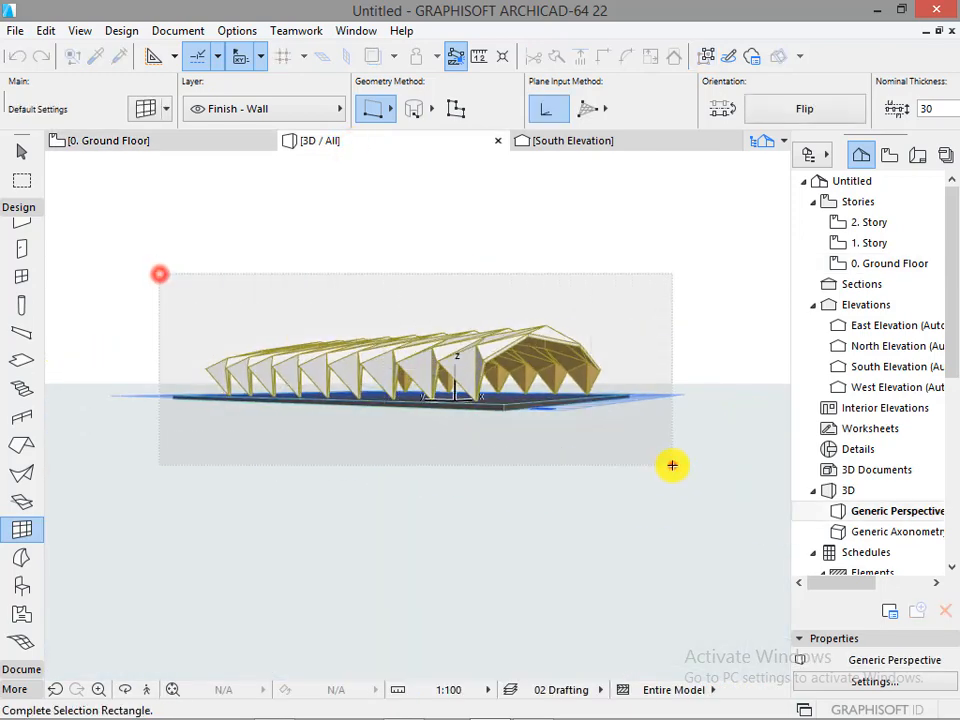
click(671, 465)
click(561, 466)
Open the ground floor plan and try to select the two modules at the north end with a selection rectangle.
click(180, 141)
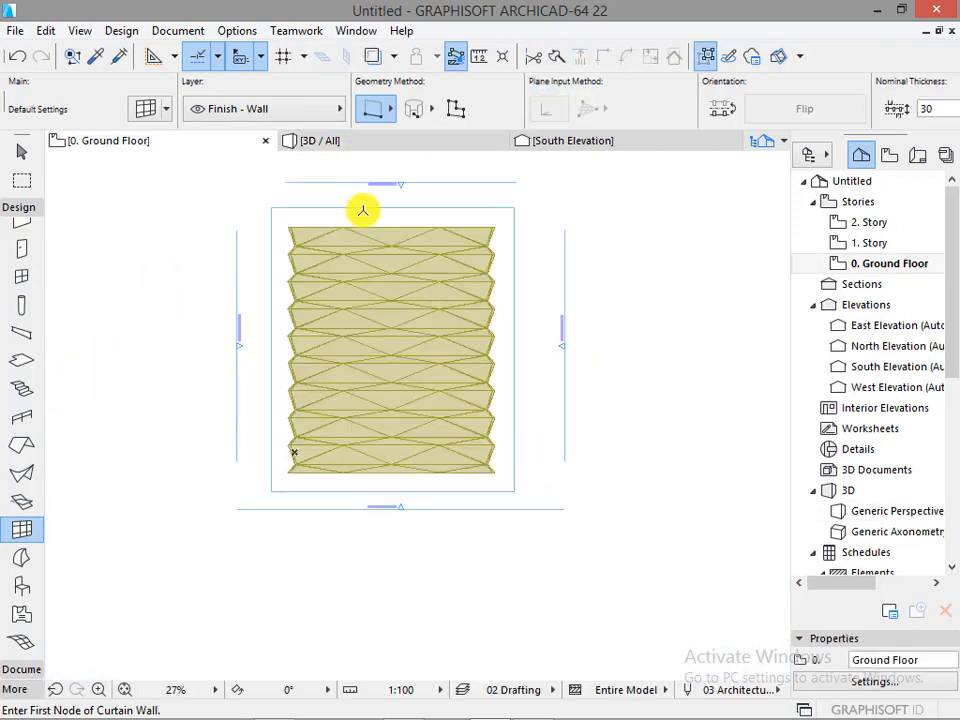
scroll(210, 259, up, 3)
click(155, 200)
click(703, 358)
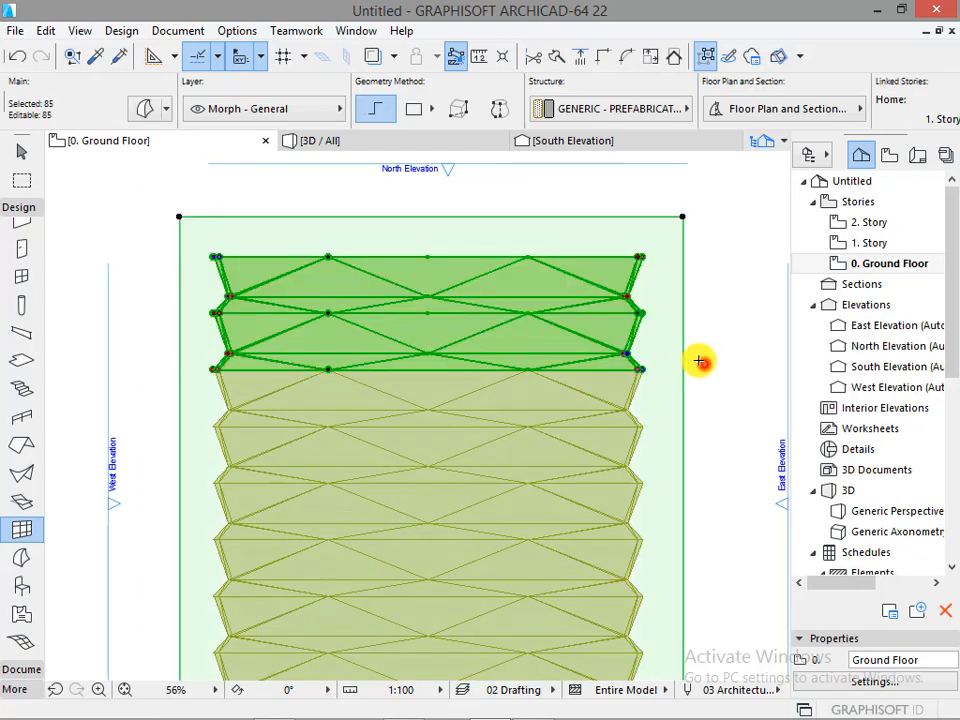
scroll(287, 328, down, 1)
scroll(295, 310, down, 3)
click(489, 317)
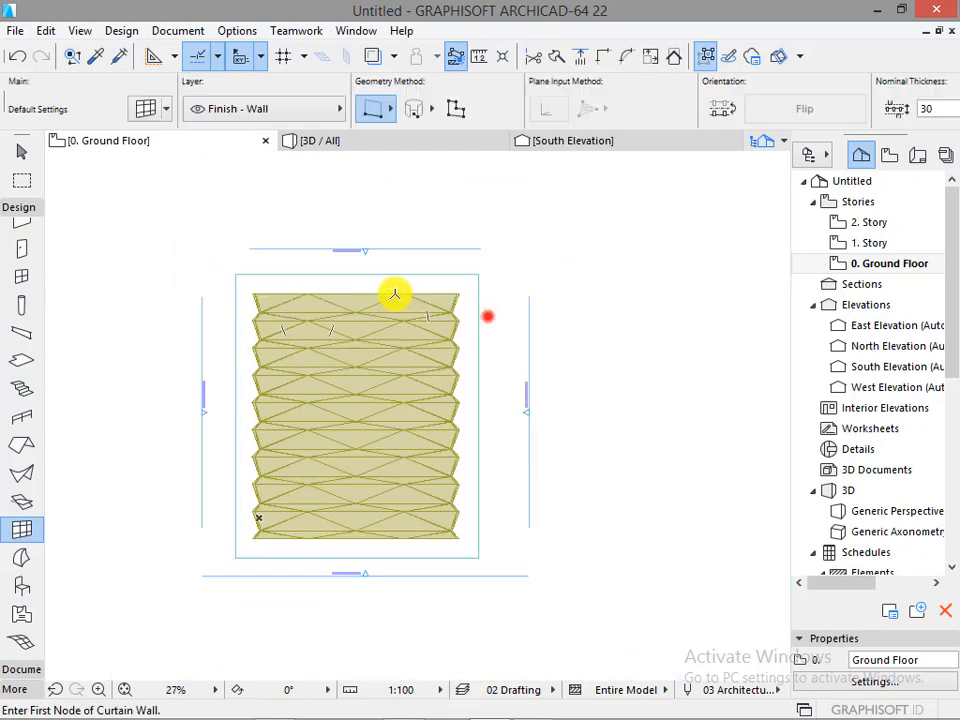
Select the two northernmost modules without the slab and place a dragged copy of them west of the slab.
scroll(394, 291, up, 3)
click(103, 253)
click(600, 351)
shift+click(527, 369)
scroll(545, 350, down, 4)
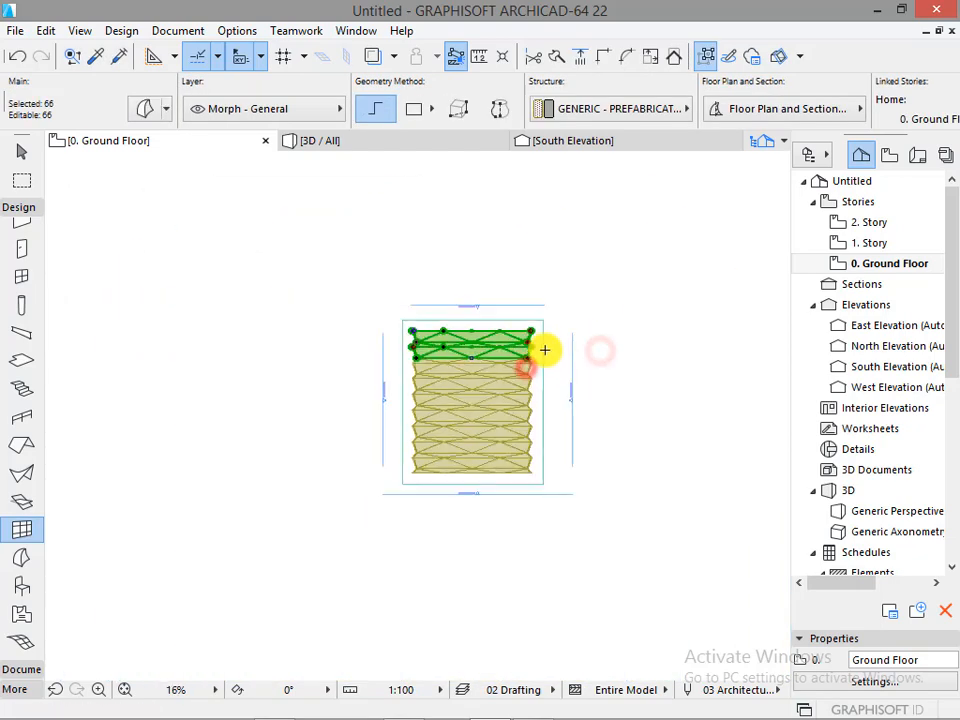
key(ctrl+shift+d)
click(516, 353)
click(292, 348)
click(435, 264)
Select all morphs of the nine-module row on the slab and merge them with a Boolean Union.
shift+click(390, 315)
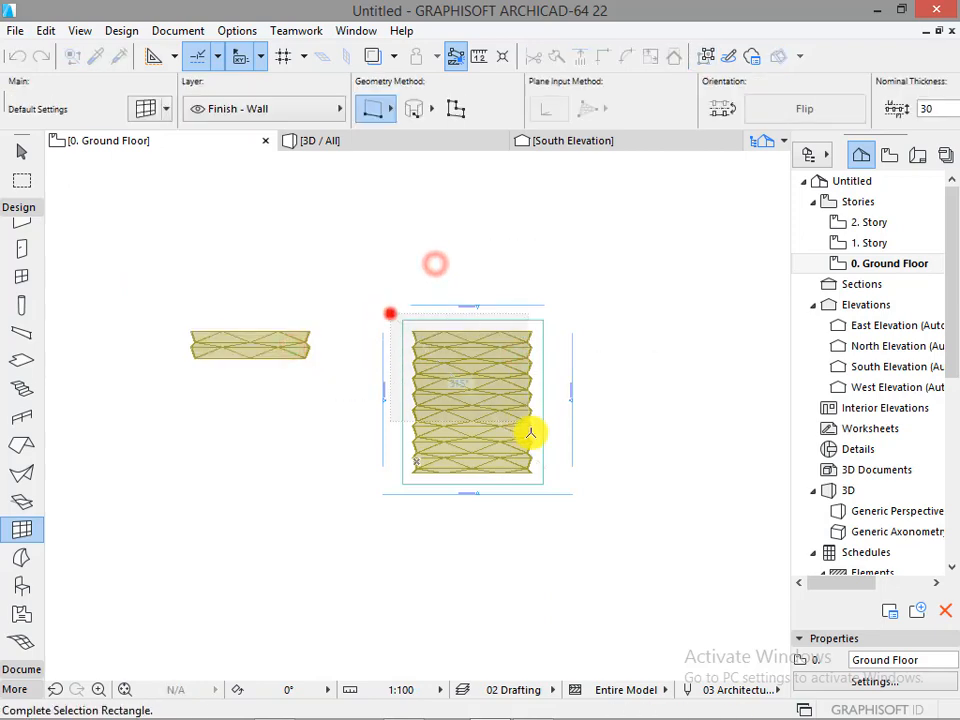
shift+click(553, 482)
right_click(624, 371)
mouse_move(654, 551)
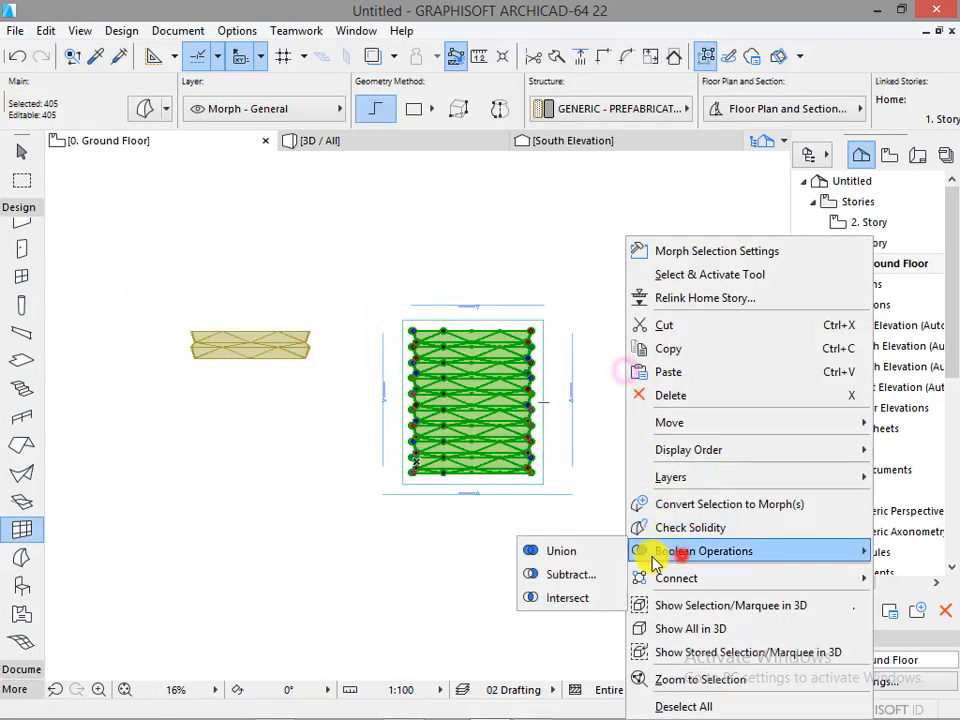
click(553, 611)
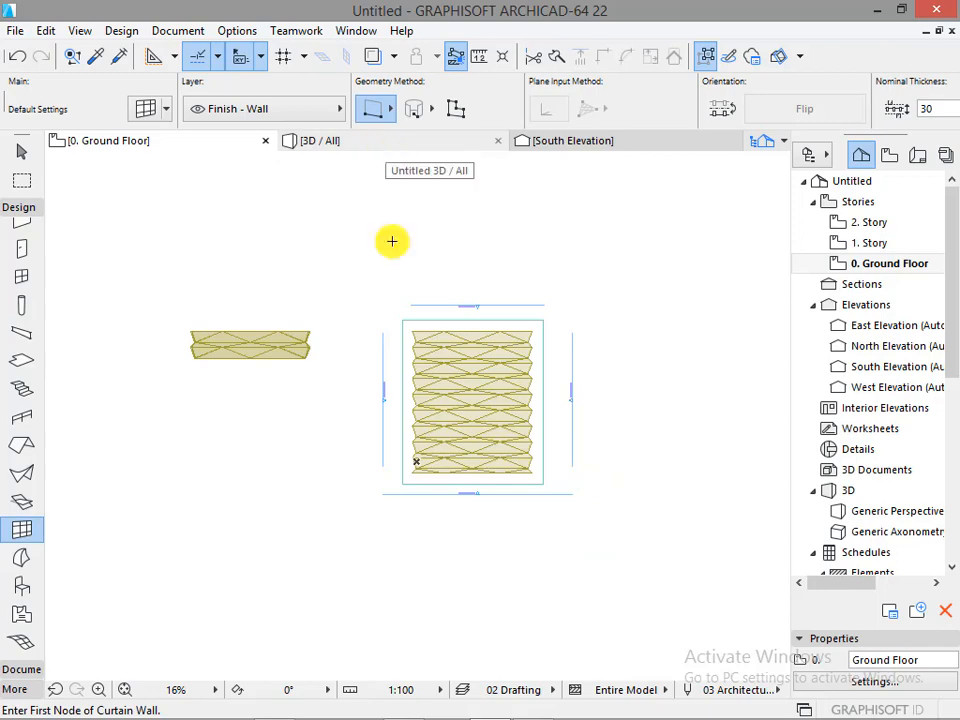
scroll(486, 343, up, 4)
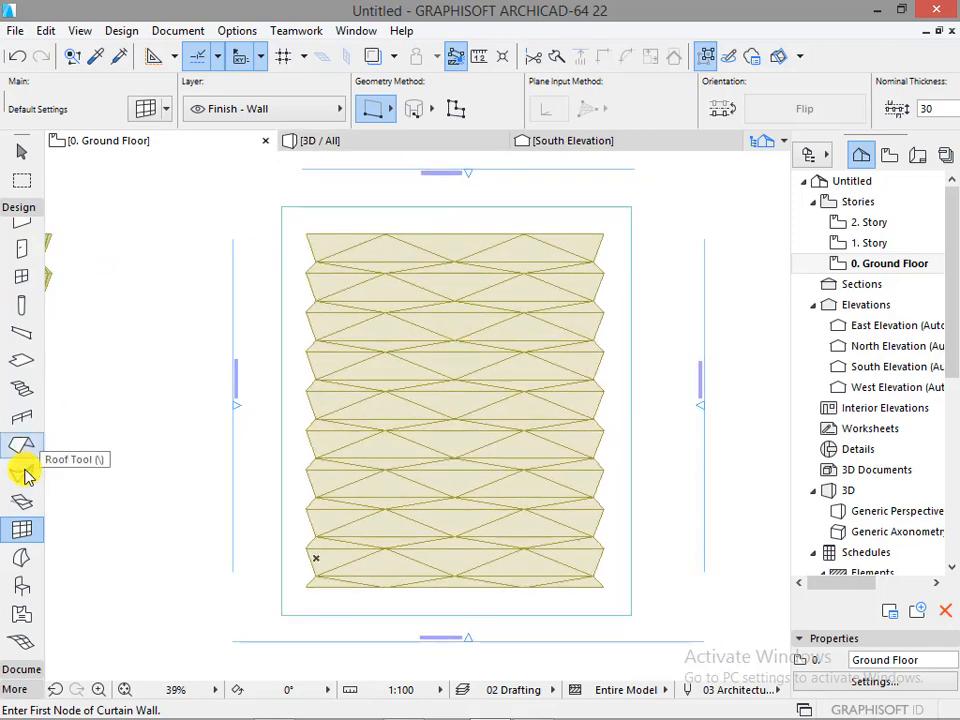
click(22, 557)
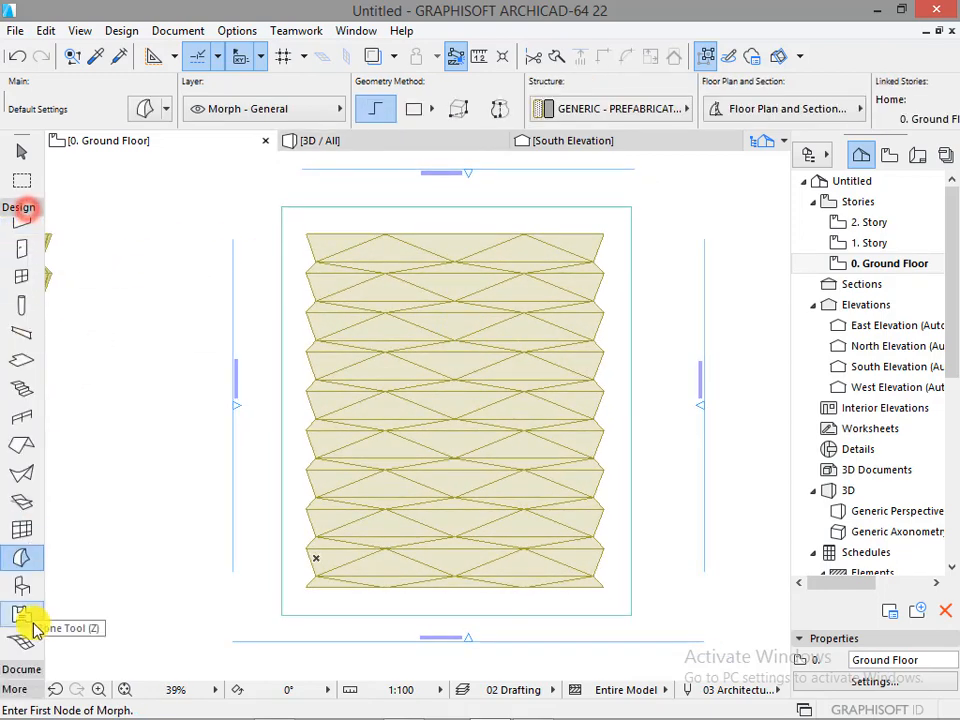
click(22, 527)
scroll(324, 245, up, 4)
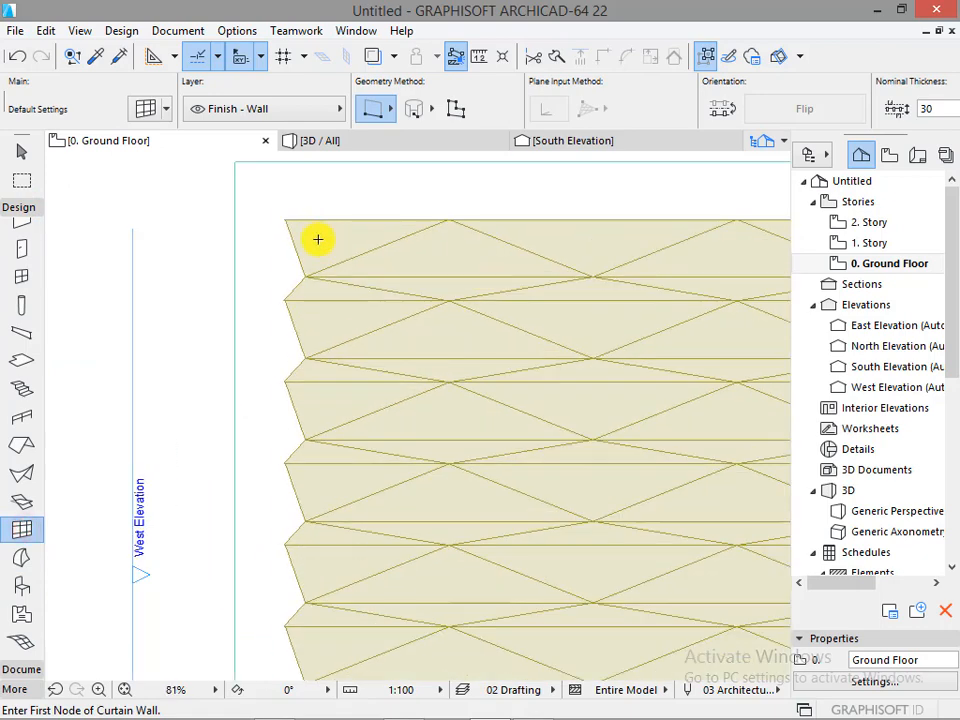
Draw a marquee around the slab and the merged structure, excluding the spare copy, and show only that area in 3D.
scroll(318, 239, down, 7)
key(m)
click(320, 237)
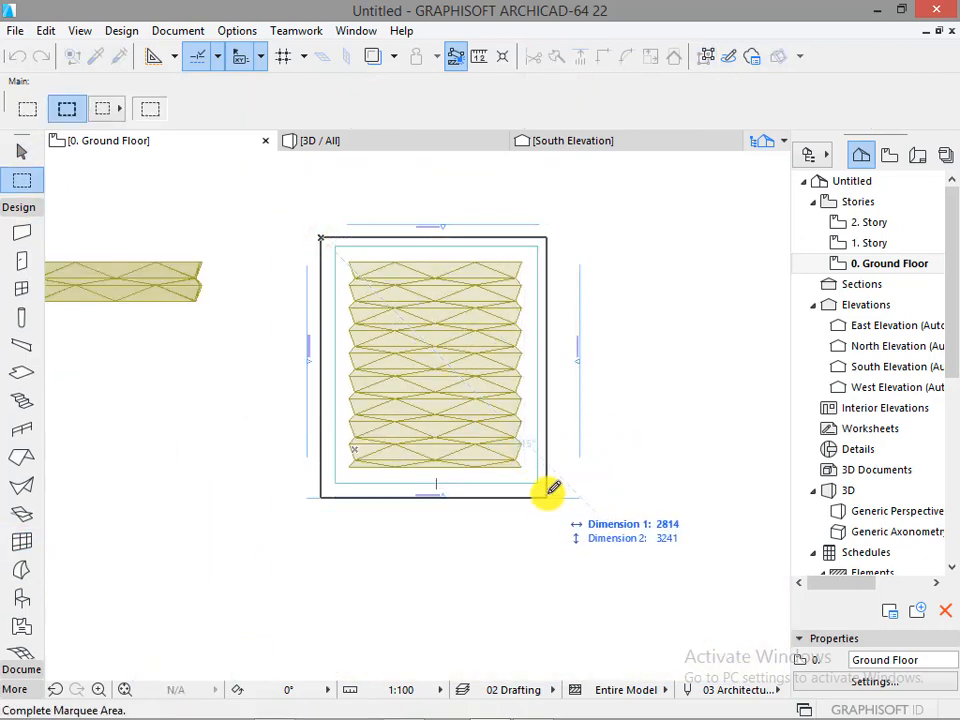
click(549, 487)
right_click(632, 457)
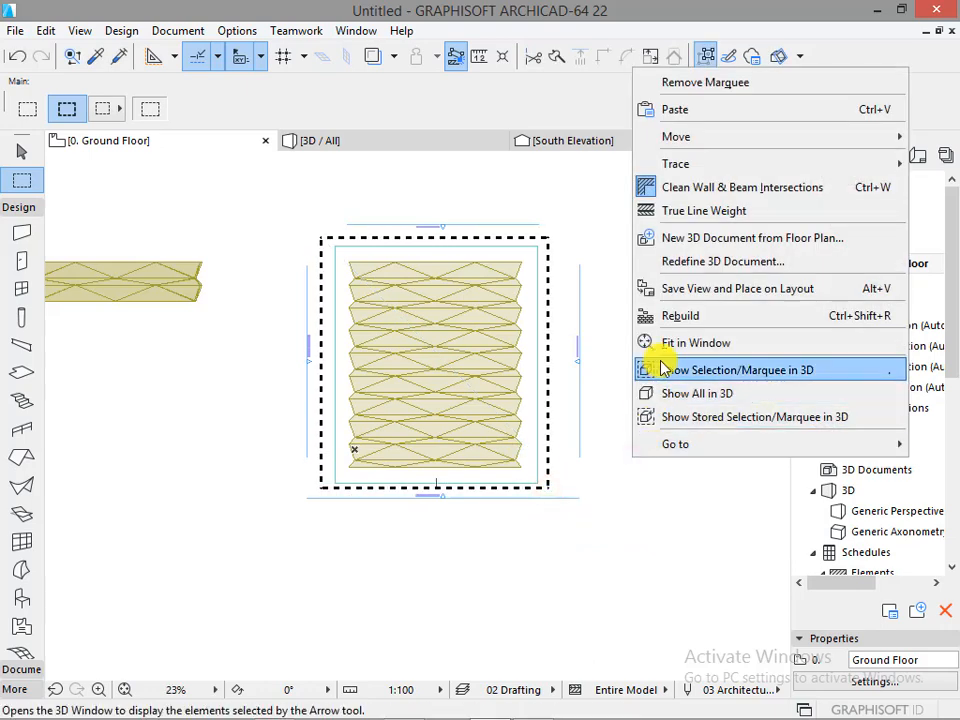
click(656, 367)
Examine the merged pavilion in 3D from above, from outside along its legs and from beneath the folded roof.
scroll(242, 388, down, 5)
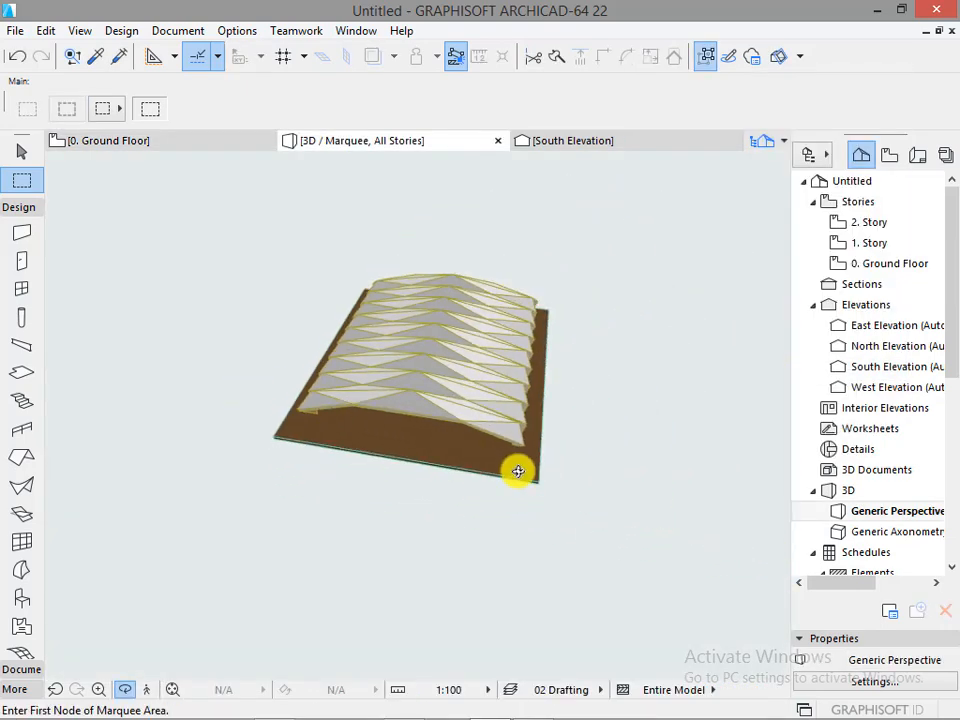
drag(514, 468, 447, 336)
scroll(399, 463, up, 5)
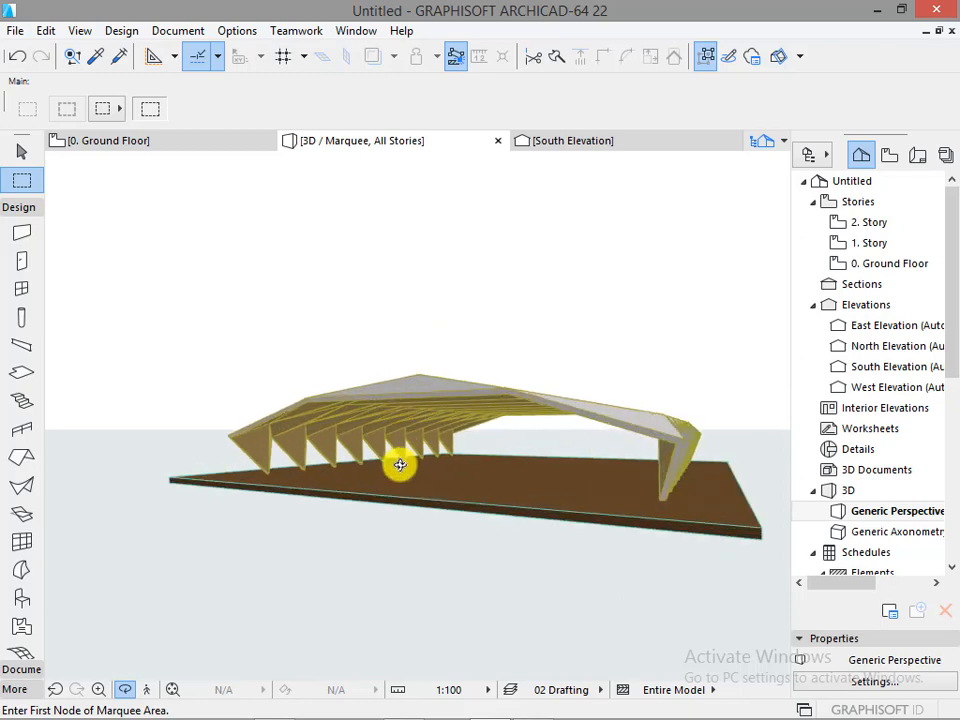
drag(352, 452, 672, 458)
drag(407, 456, 536, 442)
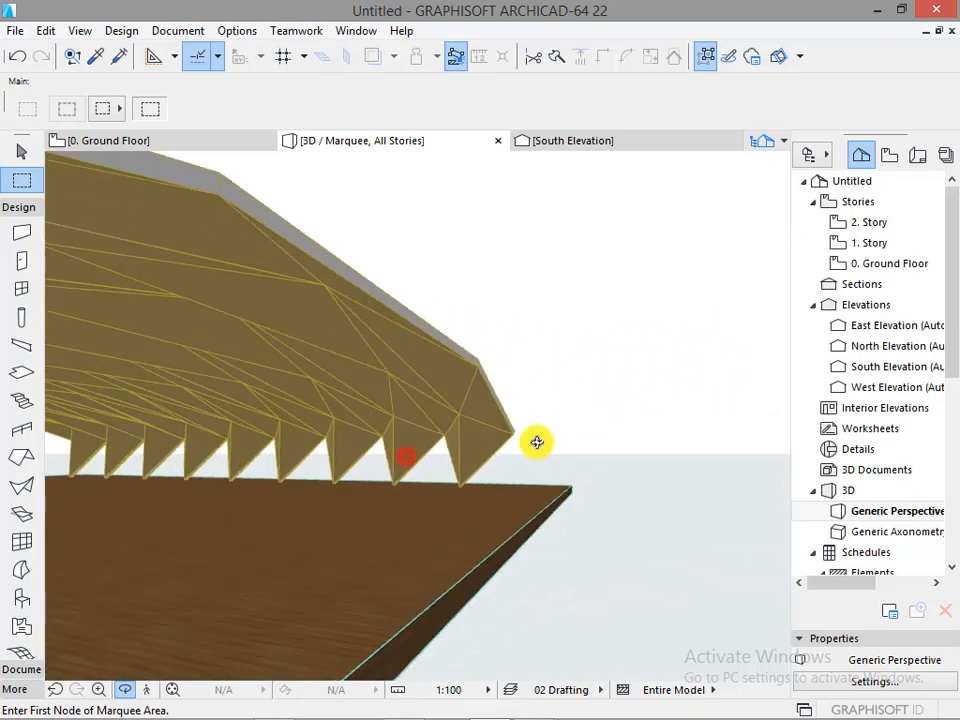
scroll(583, 474, down, 5)
drag(360, 456, 556, 438)
scroll(354, 422, up, 4)
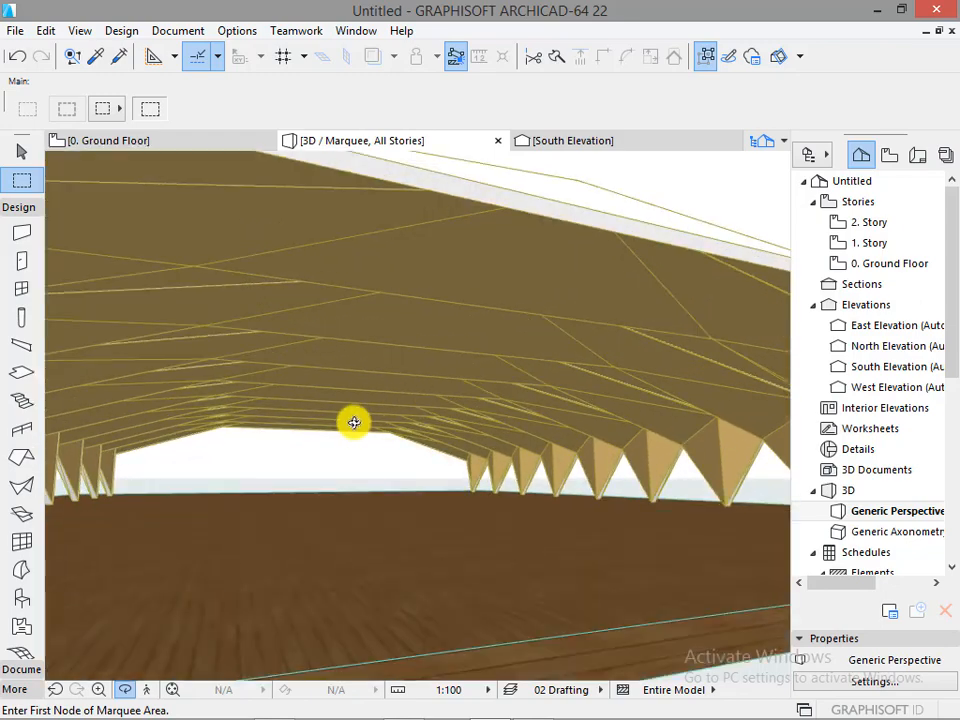
drag(356, 425, 364, 452)
scroll(507, 435, down, 5)
scroll(365, 455, up, 2)
scroll(358, 452, up, 3)
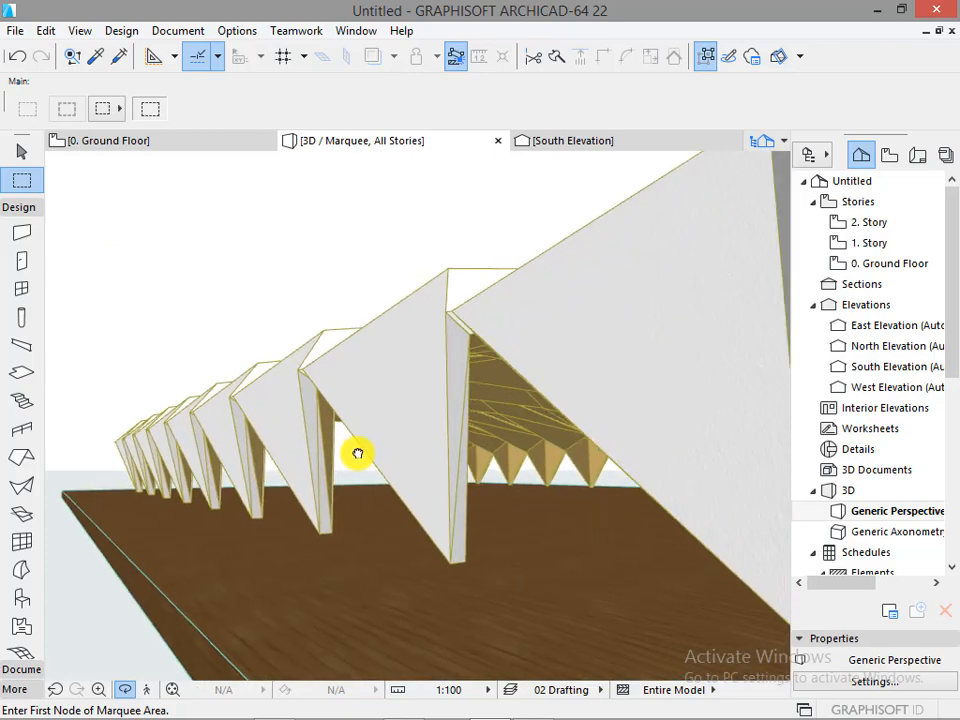
scroll(264, 435, down, 5)
scroll(354, 399, down, 2)
drag(354, 399, 360, 456)
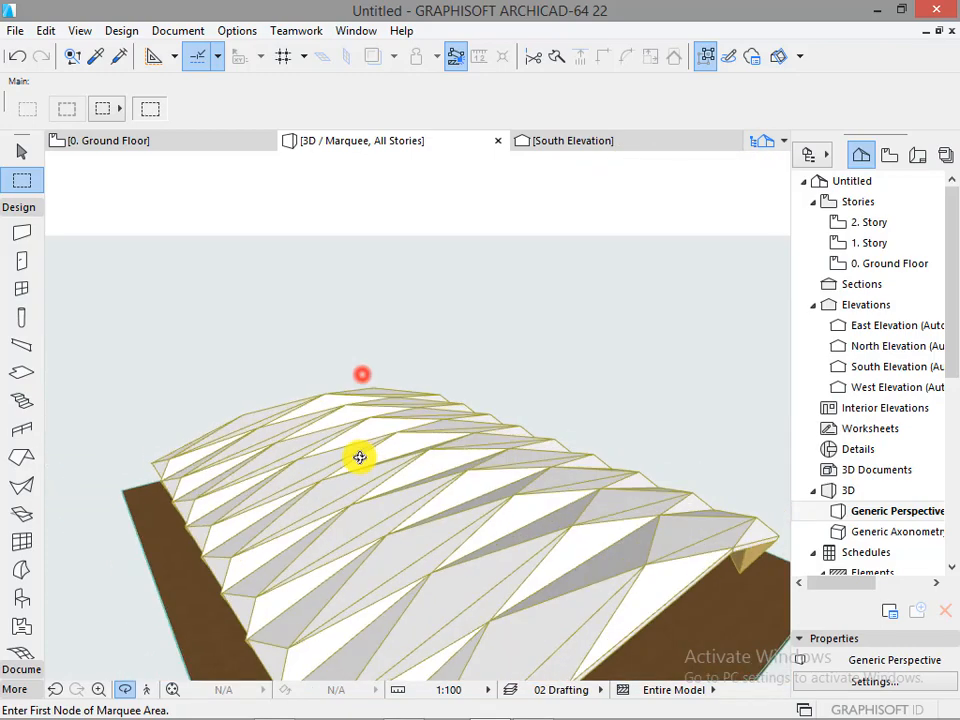
scroll(386, 336, down, 4)
Render a low close-up perspective of the pavilion's corner leg with the row of modules receding along its side, using the current PhotoRendering settings.
drag(521, 456, 239, 353)
scroll(334, 408, up, 5)
drag(302, 526, 358, 539)
scroll(358, 539, up, 5)
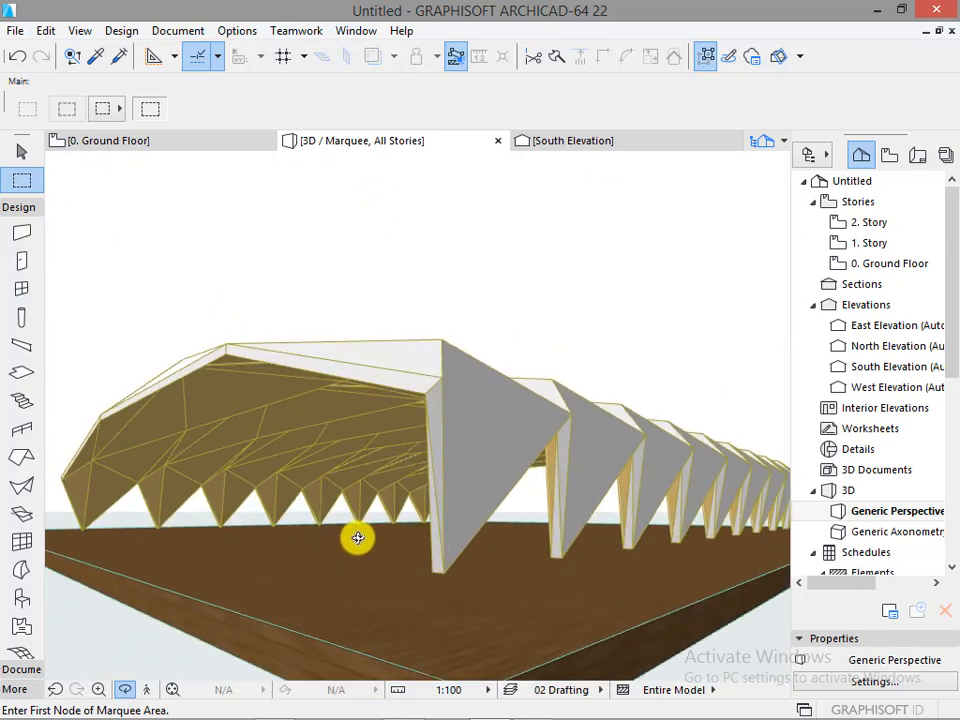
scroll(383, 545, up, 1)
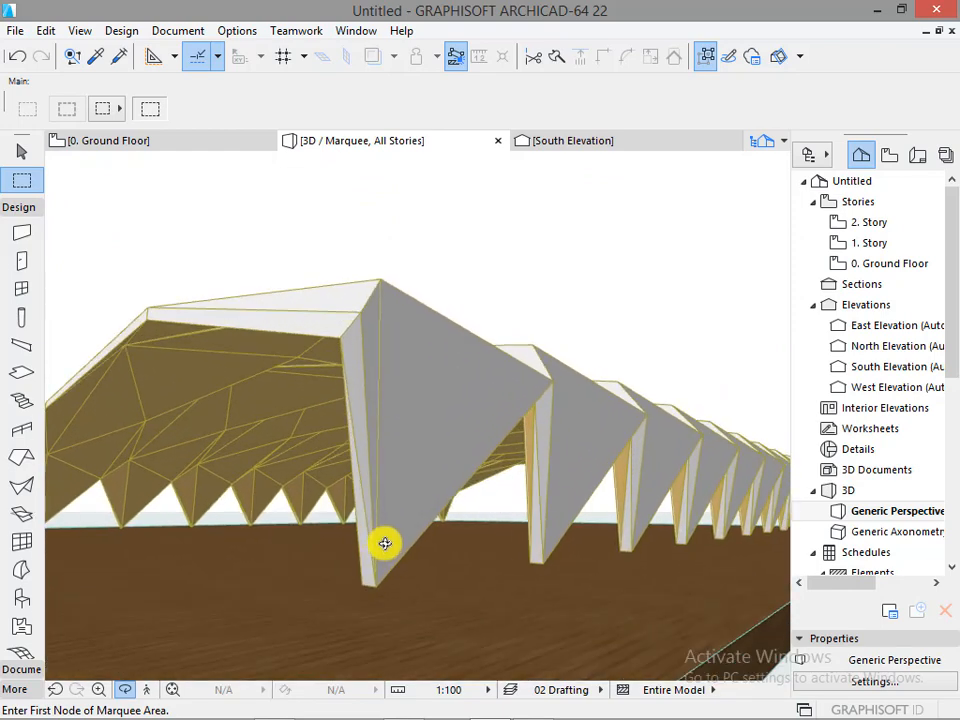
scroll(385, 544, up, 3)
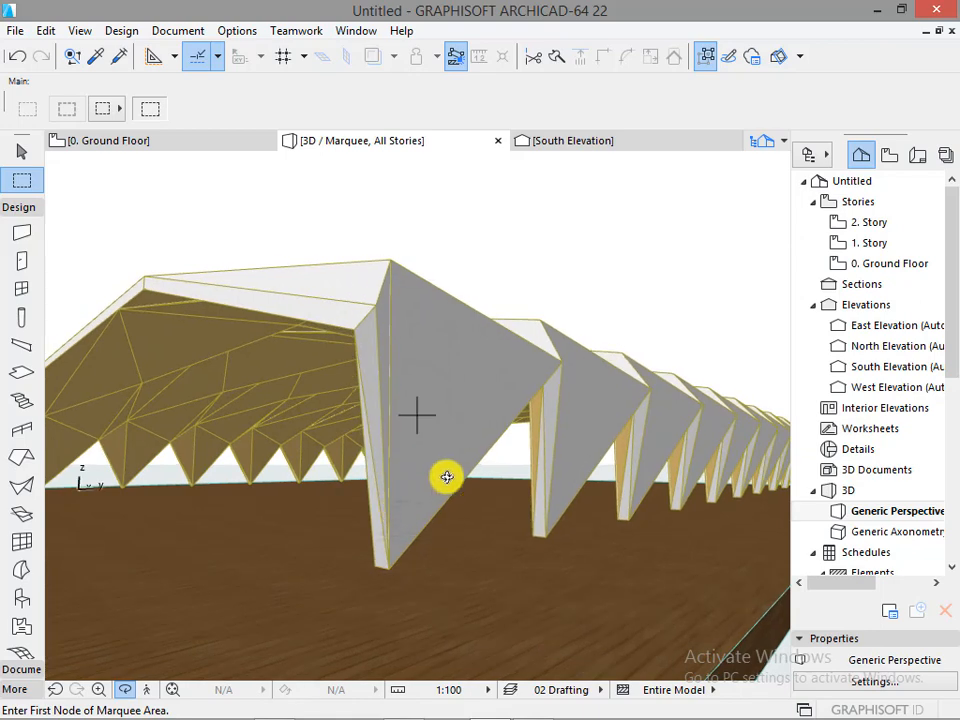
shift+middle_drag(656, 505, 686, 491)
shift+middle_drag(387, 463, 456, 469)
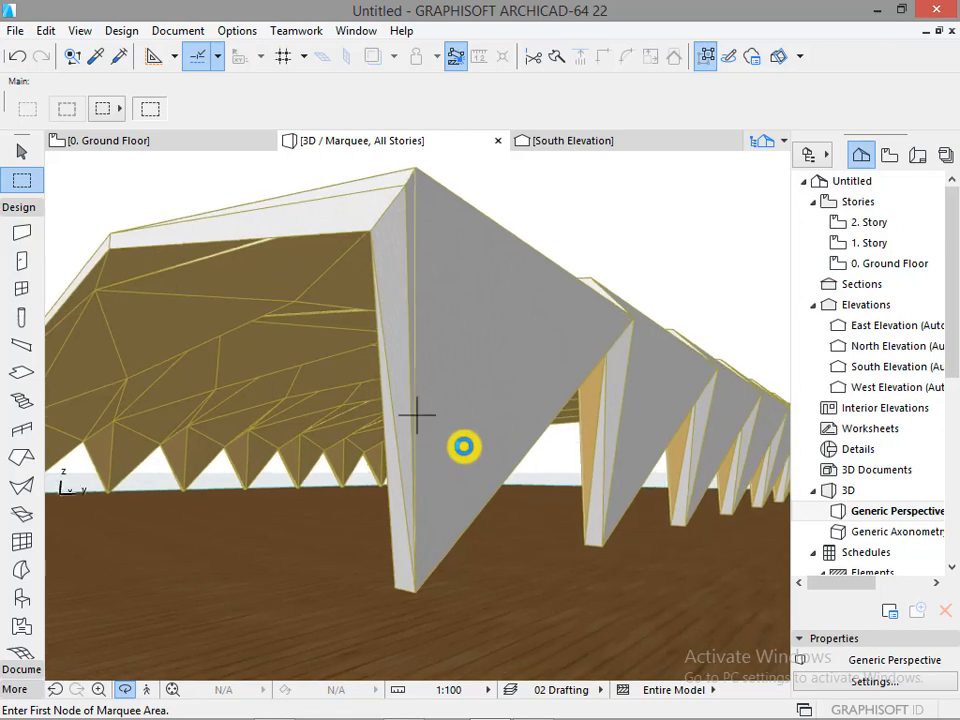
key(alt+shift+r)
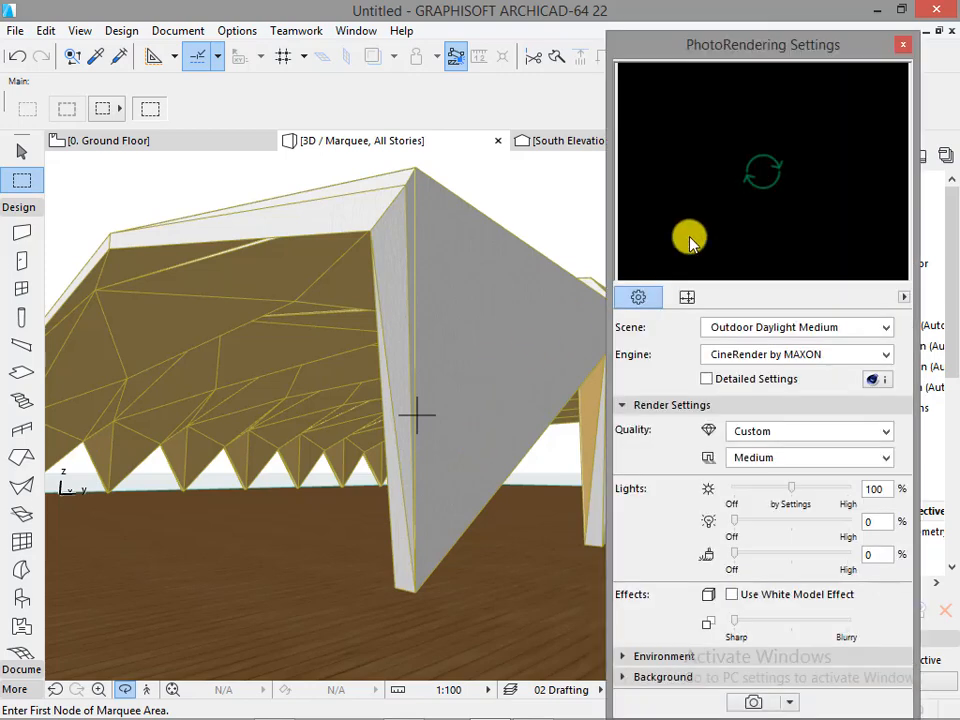
click(756, 703)
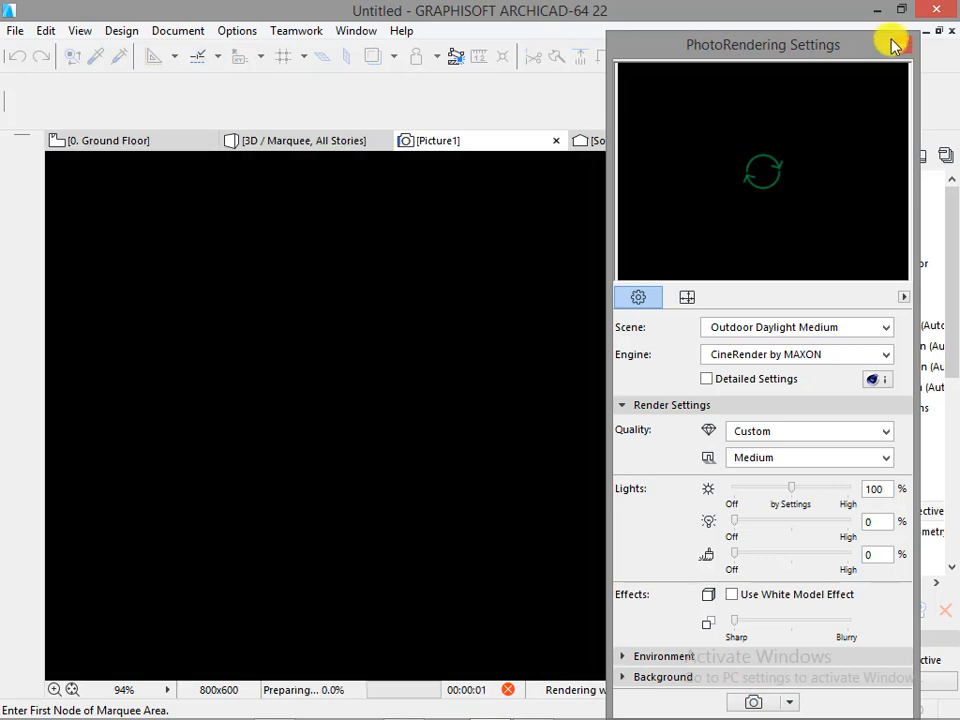
click(904, 46)
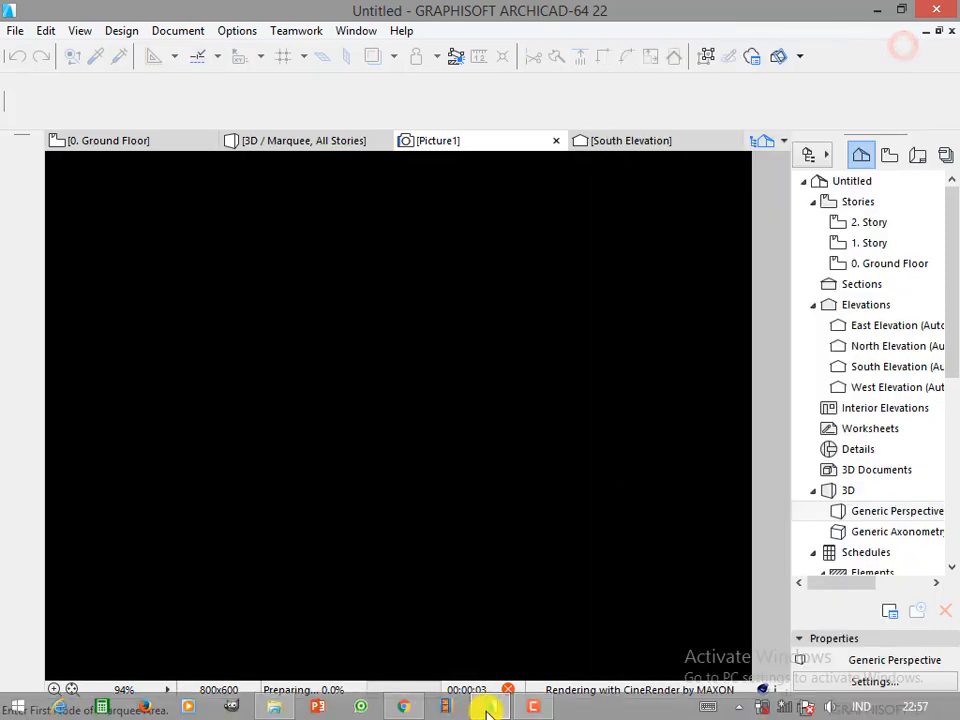
click(537, 708)
click(917, 651)
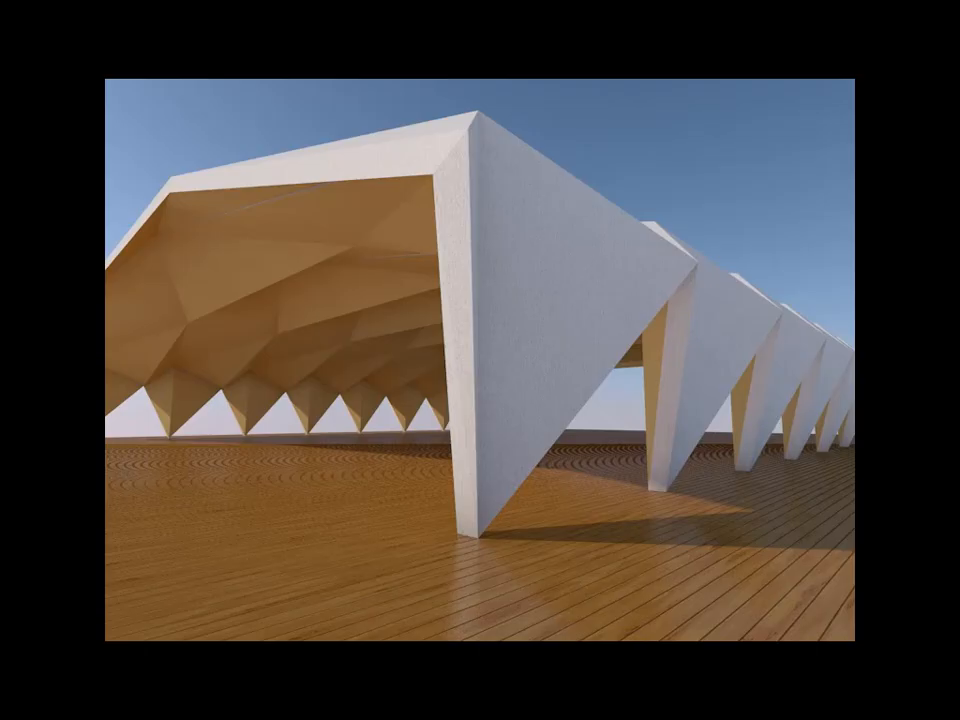